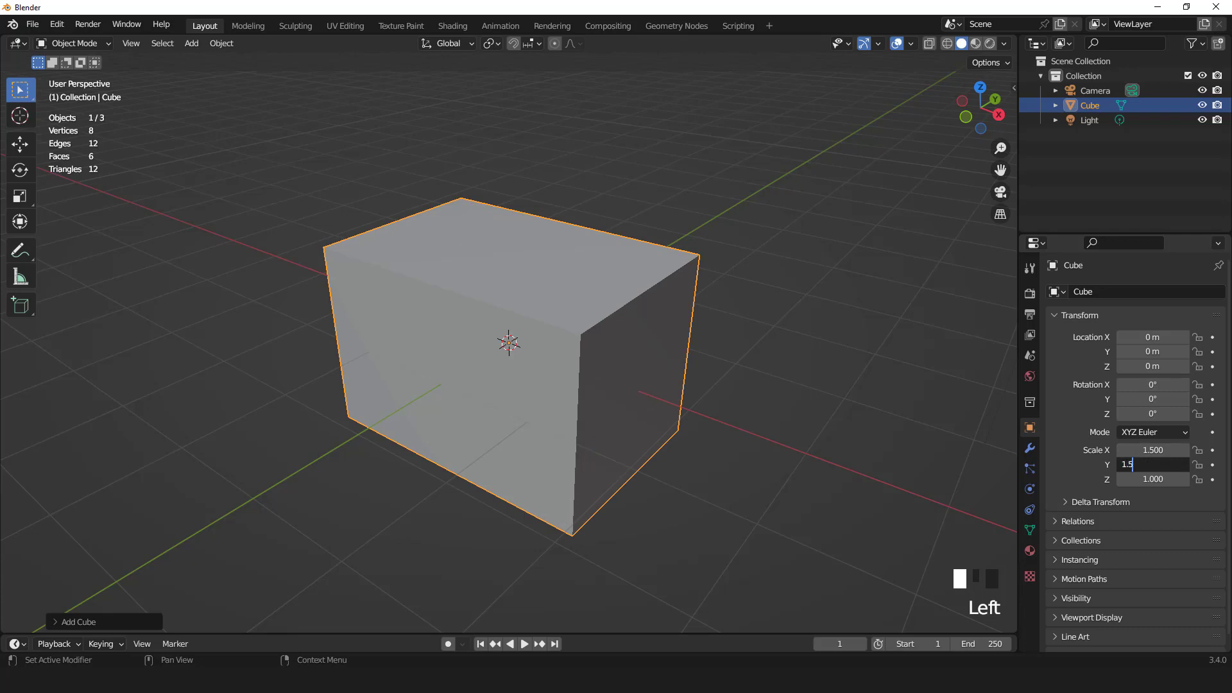
Step: Set the cube's scale to 1.5 on Y and 0.75 on Z, and delete its top and bottom faces
key(Tab)
key(Return)
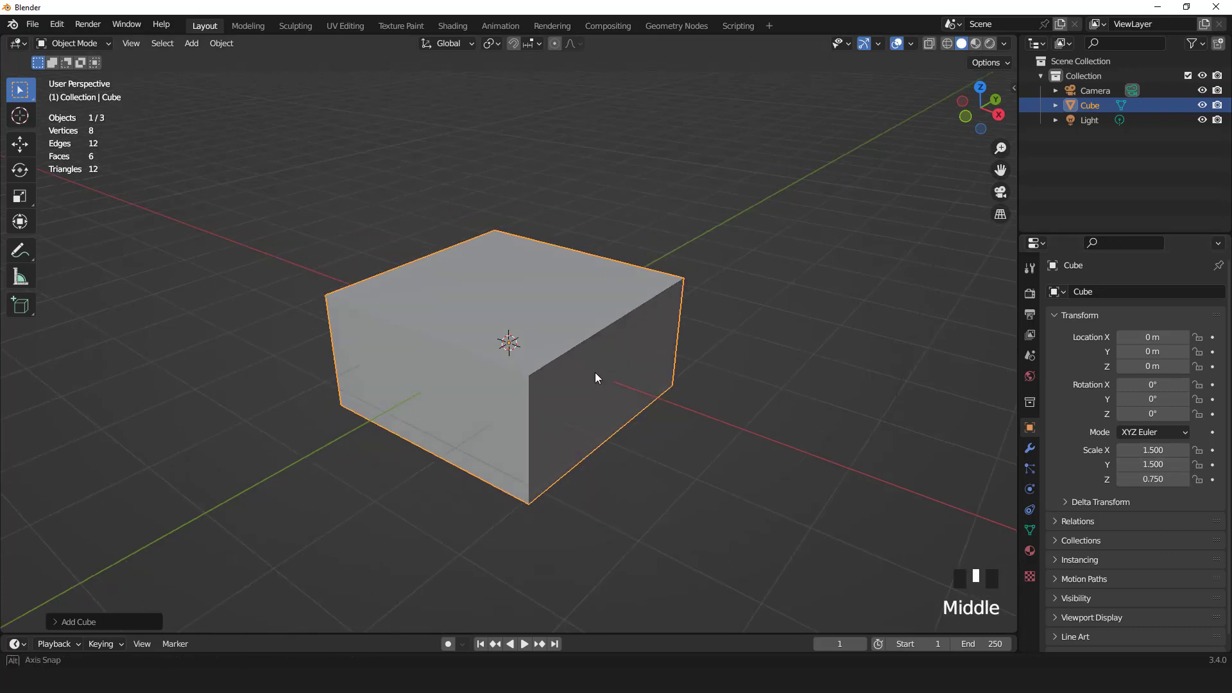
key(Tab)
key(3)
click(558, 282)
shift+click(564, 360)
middle_drag(580, 321, 561, 359)
key(x)
click(652, 261)
key(Tab)
Step: Add an Array modifier to the open box and set its relative offset to 0 on X so the copies stack vertically
click(1029, 448)
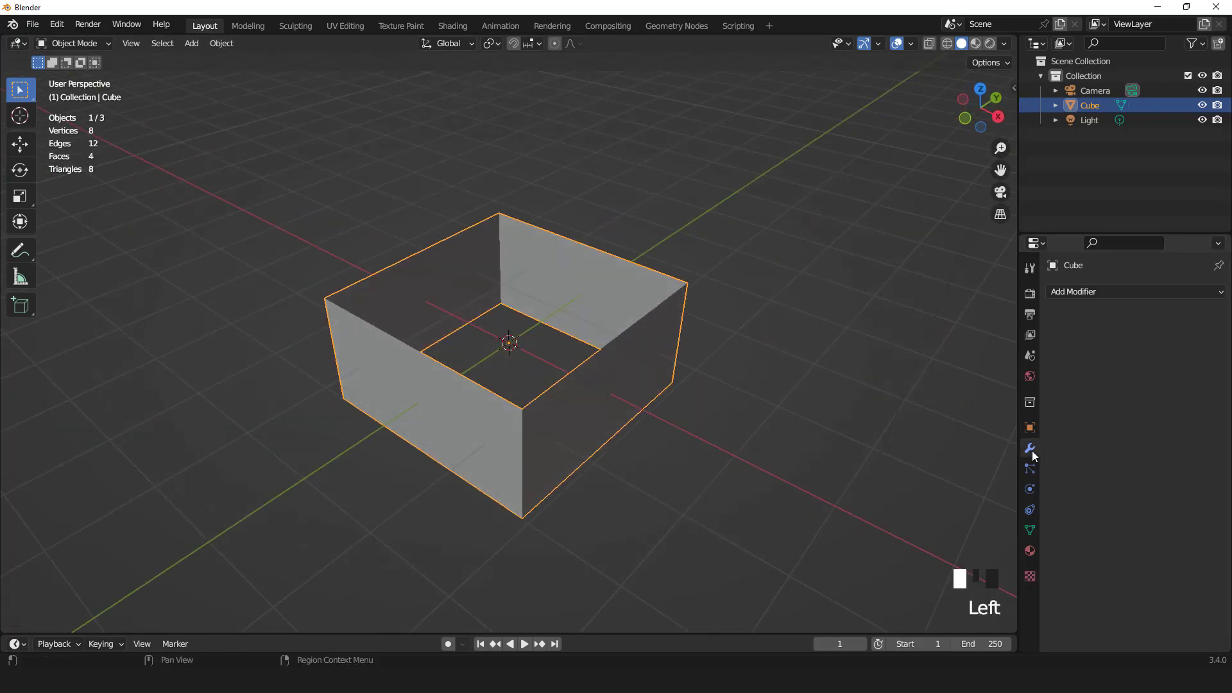
click(1135, 291)
click(947, 333)
click(1160, 400)
text(0)
key(Return)
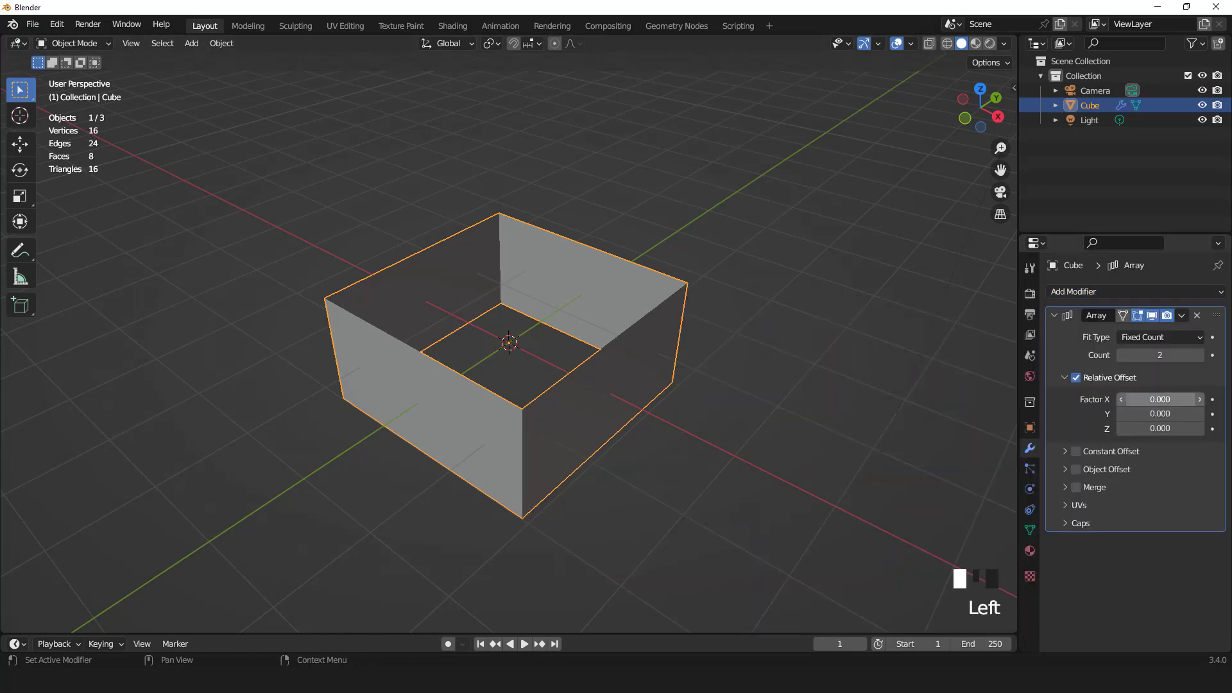
key(Return)
Step: Enable merging in the Array modifier, raise its count to 3 and apply it
click(1076, 487)
click(1199, 356)
middle_drag(886, 359, 882, 327)
click(1181, 315)
click(1139, 332)
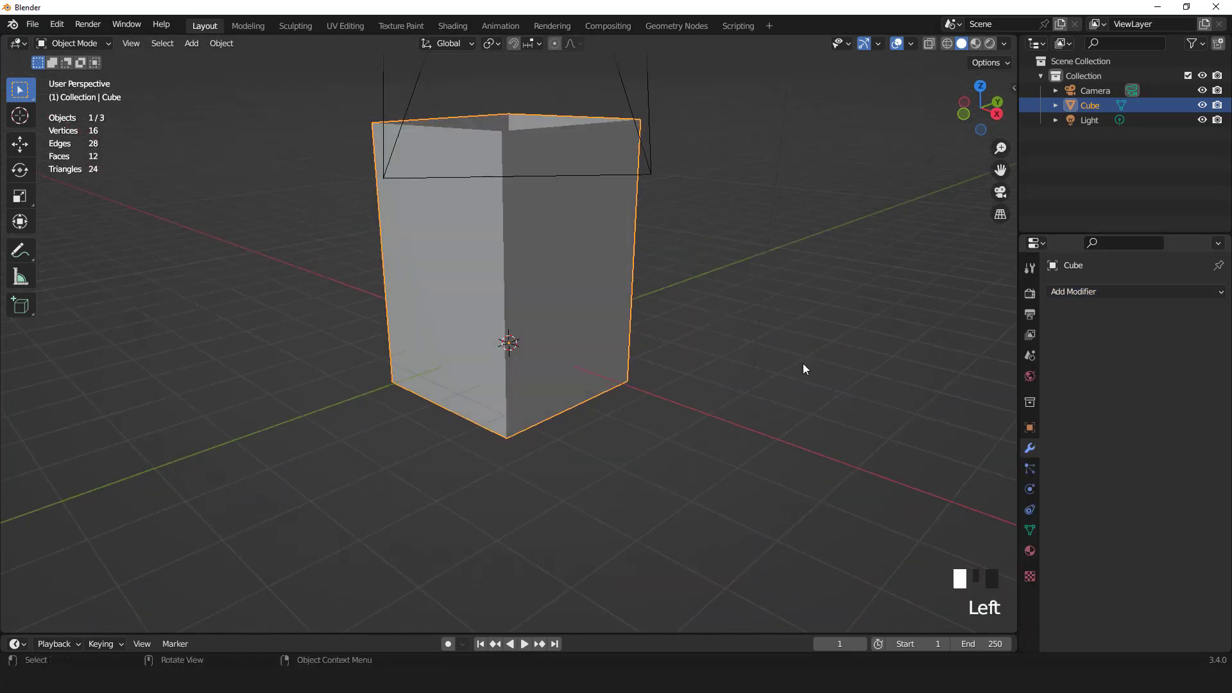
Step: Extrude the body's top edge loop repeatedly upward and outward into a stepped cornice
key(KP_1)
shift+middle_drag(700, 317, 621, 349)
key(Tab)
key(KP_1)
shift+middle_drag(616, 182, 633, 279)
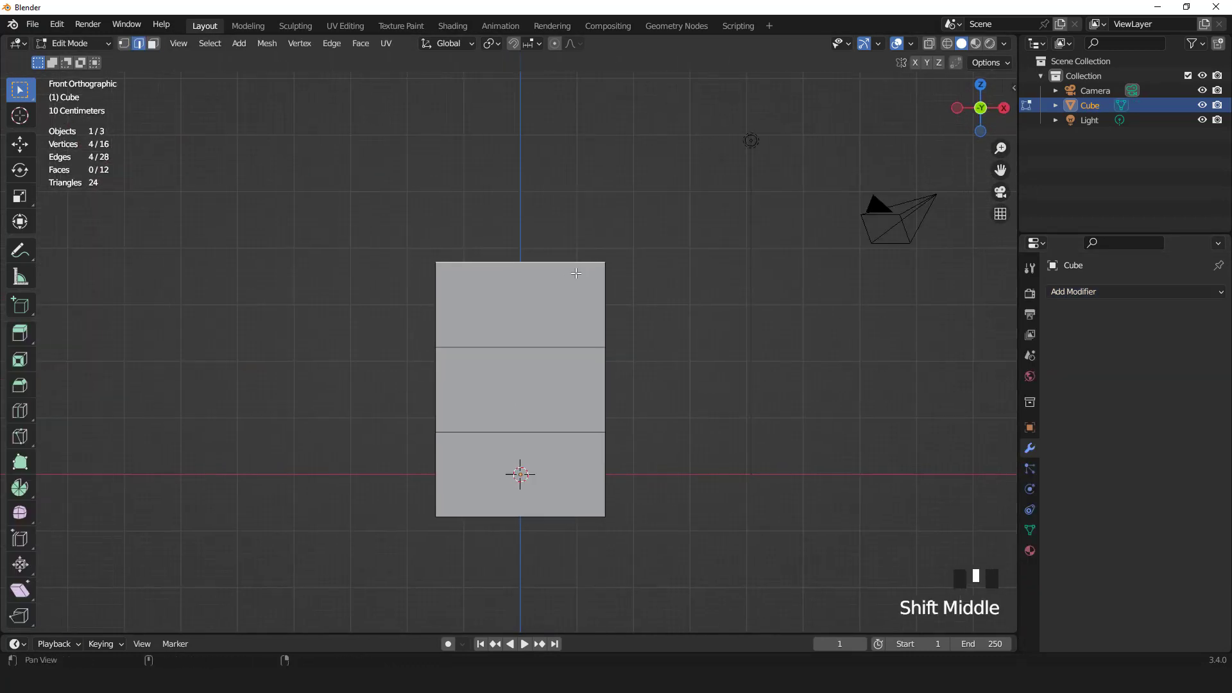
scroll(674, 274, up, 2)
key(e)
right_click(688, 273)
key(s)
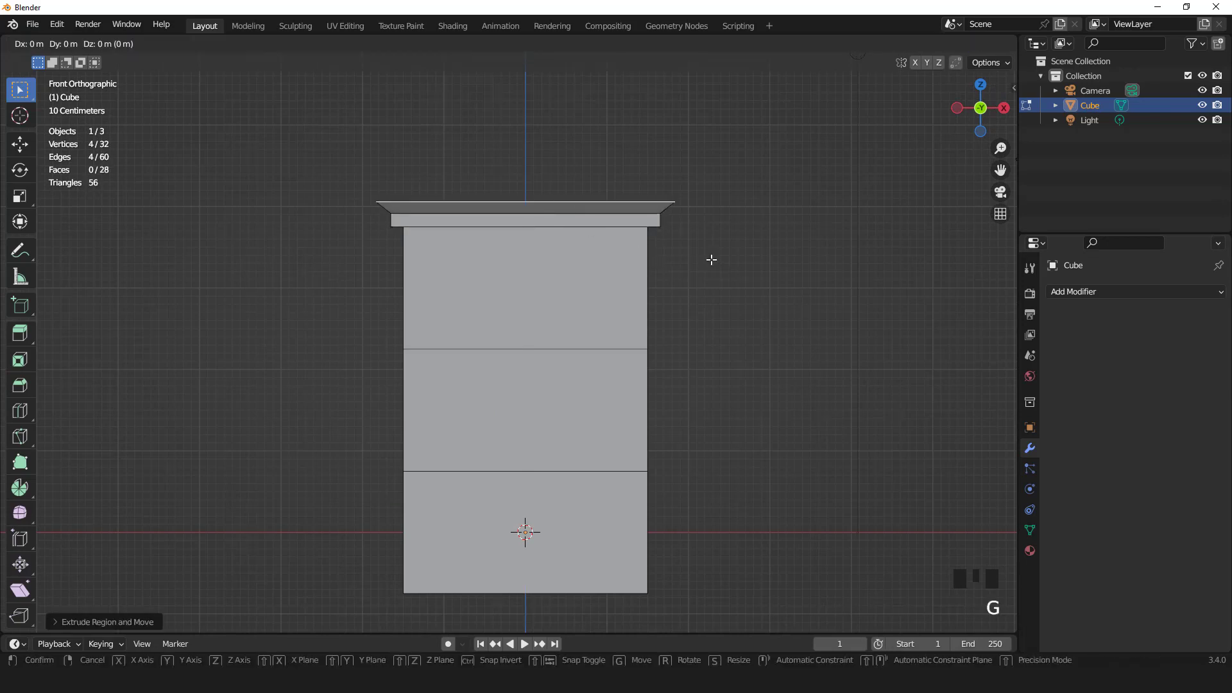
click(710, 245)
Step: Cap the cornice's open top with a face, inset and extruded down into a slightly recessed panel
middle_drag(710, 245, 633, 232)
key(f)
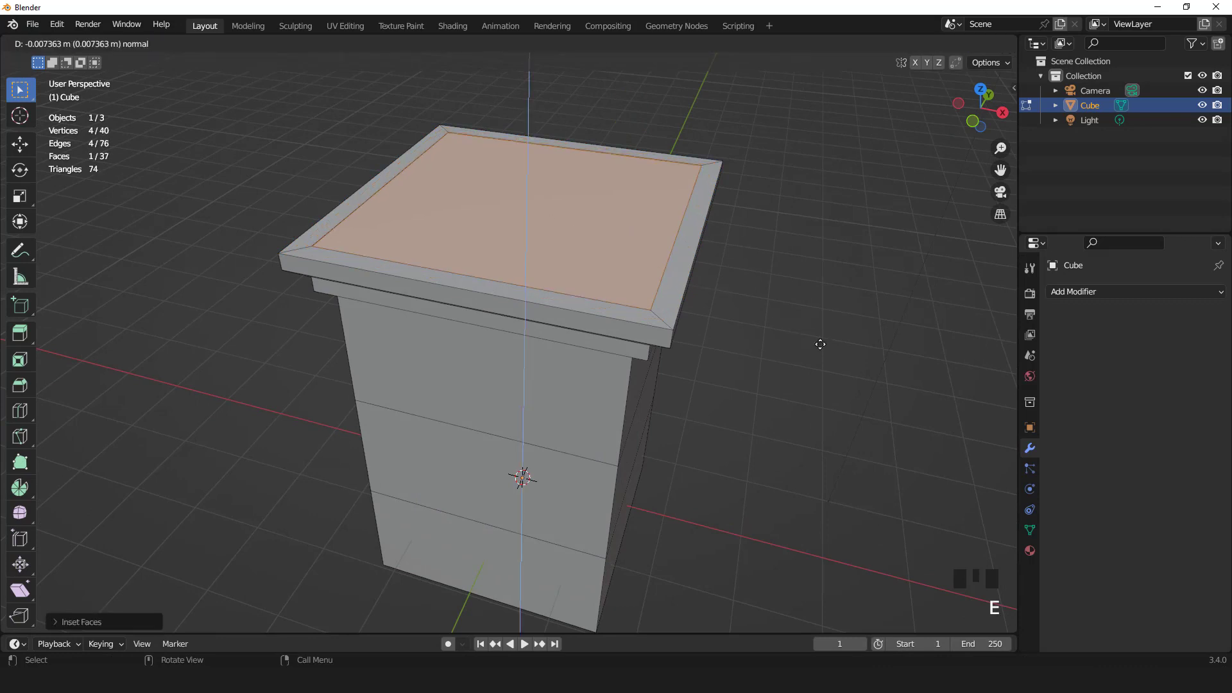
click(818, 346)
Step: Bevel the two horizontal edge loops around the body into narrow bands
scroll(680, 366, down, 3)
middle_drag(670, 365, 665, 308)
key(KP_1)
key(2)
alt+click(575, 349)
shift+middle_drag(581, 392, 604, 322)
scroll(603, 322, up, 2)
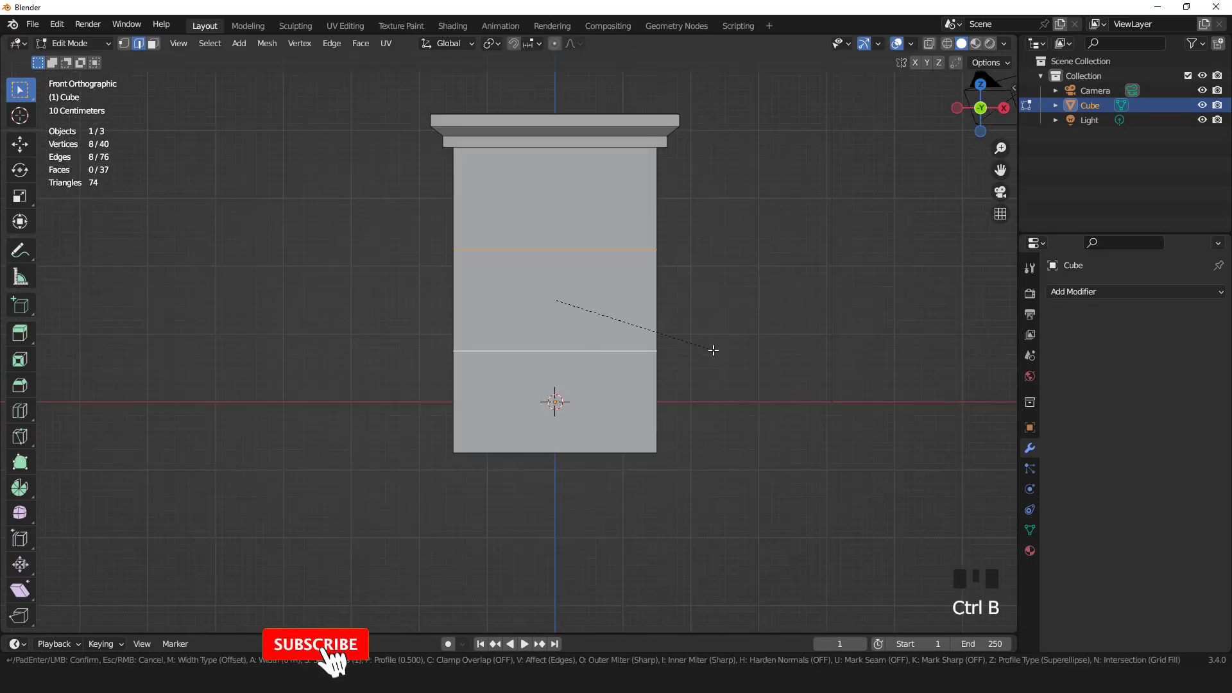
Step: Extrude the two bands and scale them outward horizontally, excluding Z, into trim projecting around the body
middle_drag(725, 355, 643, 313)
key(e)
key(s)
key(shift+z)
click(816, 350)
key(KP_1)
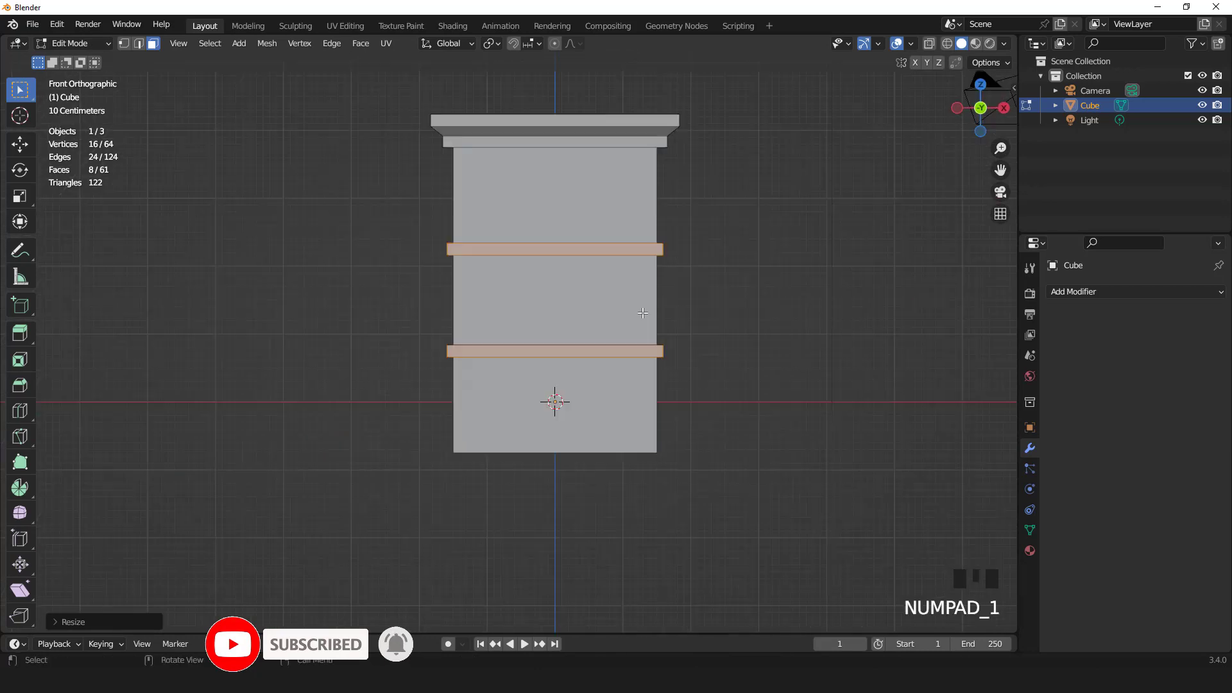
click(57, 619)
mouse_move(483, 464)
middle_down()
mouse_move(754, 401)
mouse_move(648, 417)
middle_up()
key(s)
click(759, 405)
key(KP_1)
Step: Return to Object Mode and enable Shadow and Cavity in the viewport shading
key(Tab)
scroll(648, 417, down, 2)
click(1004, 44)
click(922, 353)
click(921, 367)
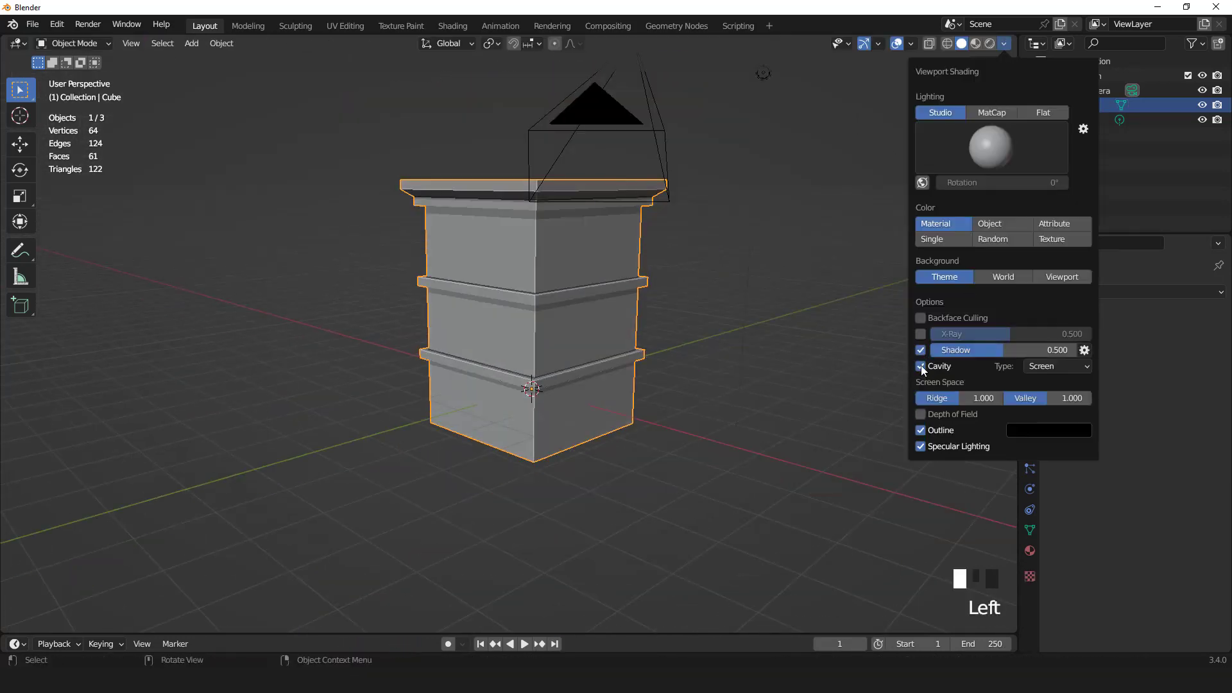
Step: Move the building's entire mesh up along Z in Edit Mode so its base sits at the origin
key(KP_1)
scroll(498, 276, up, 2)
shift+middle_drag(498, 276, 545, 295)
key(Tab)
key(a)
key(g)
key(z)
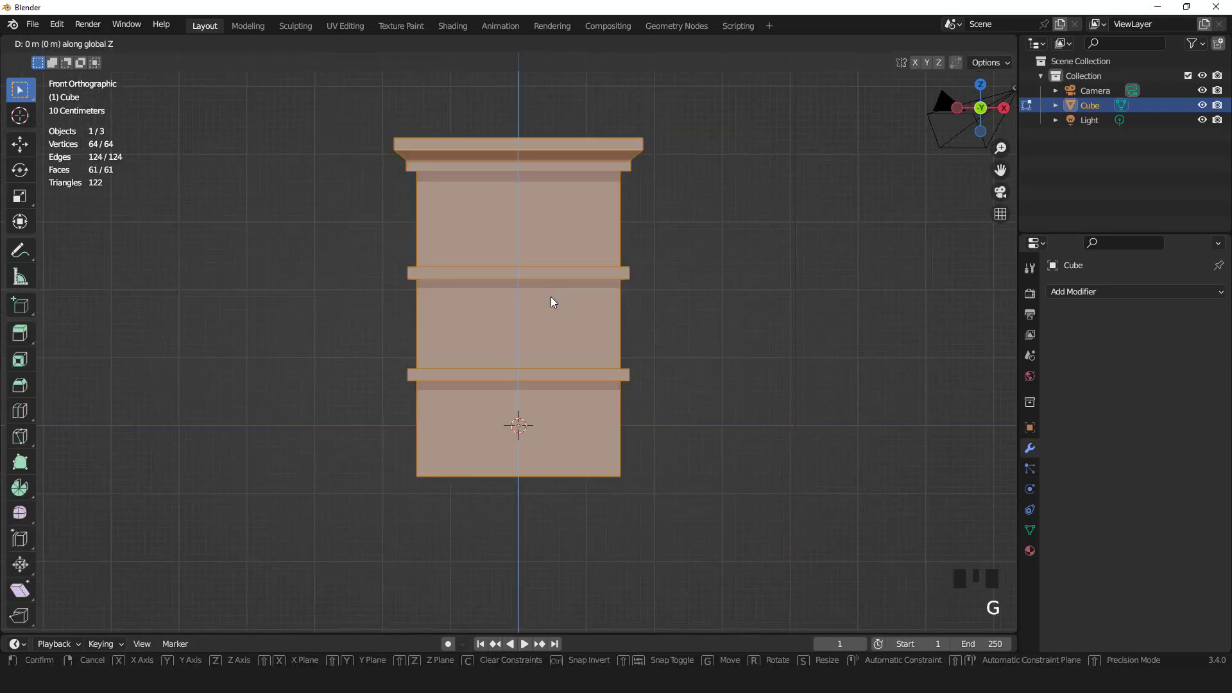
key(Escape)
key(Tab)
Step: Scale the building down to about 0.6 and apply all its transforms
scroll(755, 383, down, 3)
key(s)
click(673, 364)
key(ctrl+a)
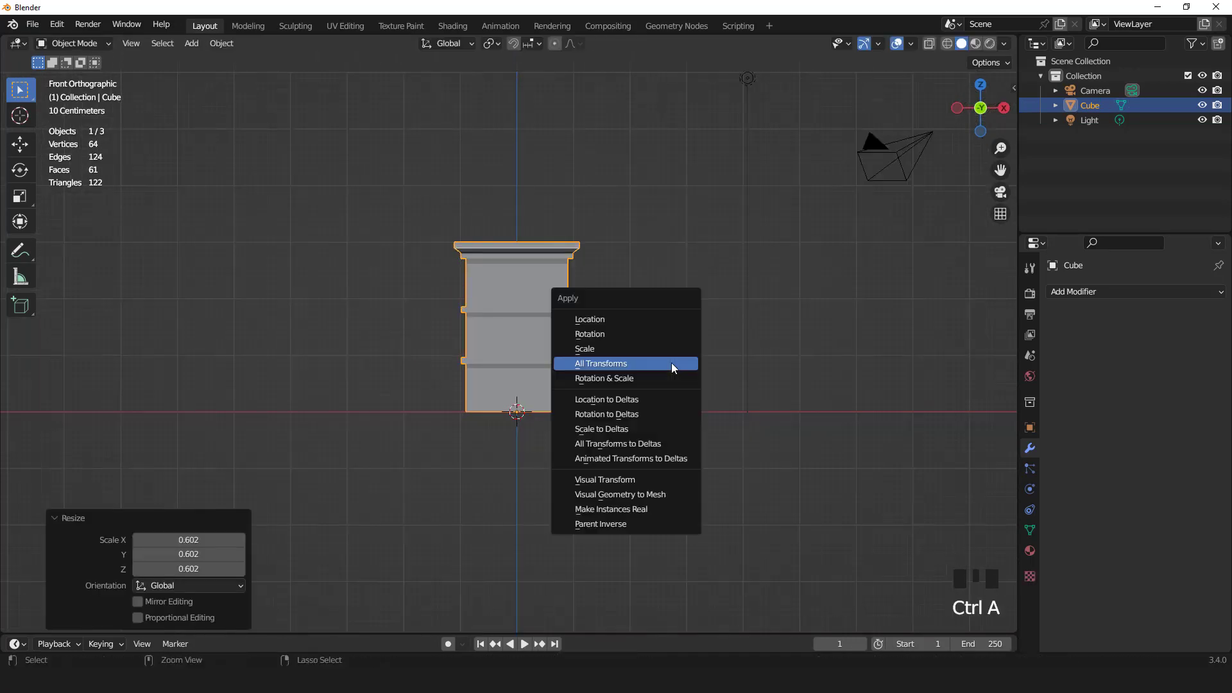
click(671, 363)
Step: Add a Bevel modifier to the building with an amount of 0.01 m and 2 segments
middle_drag(616, 302, 680, 282)
click(1073, 293)
click(880, 335)
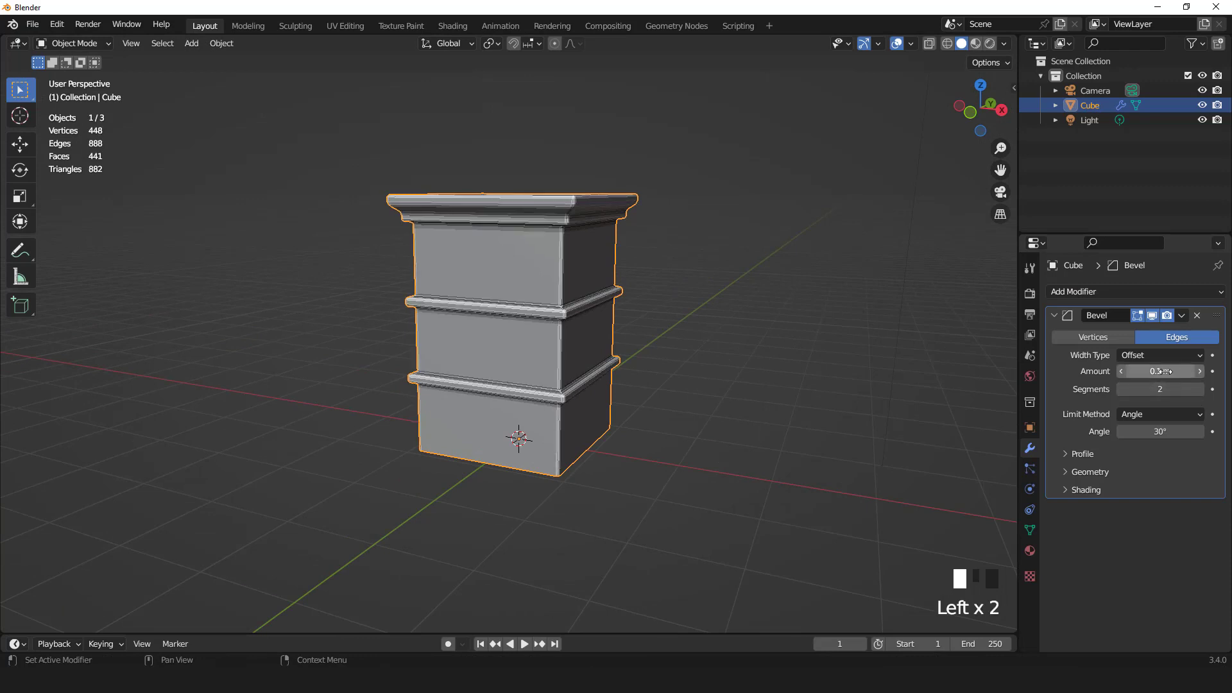
middle_drag(616, 321, 644, 296)
Step: Add a plane, rotate its mesh 90° about X to face front, and isolate it in local view
key(KP_1)
scroll(656, 335, up, 2)
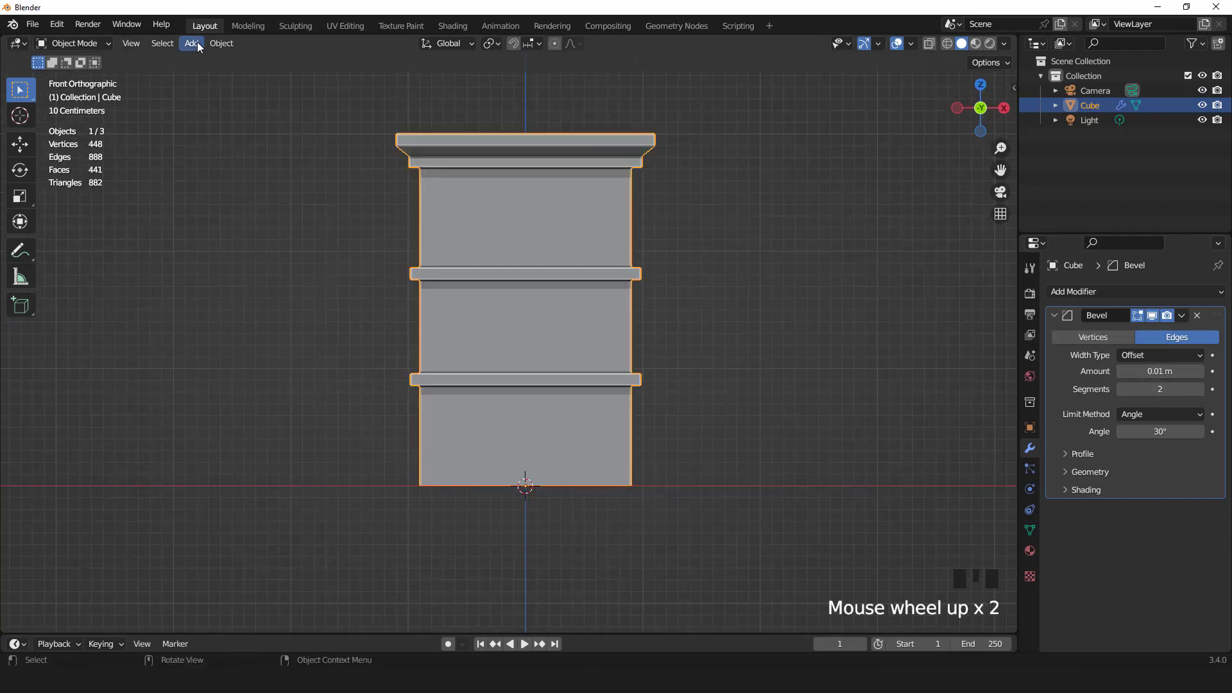
click(192, 43)
click(337, 63)
scroll(551, 287, down, 1)
key(Tab)
key(r)
key(x)
key(9)
key(0)
key(Return)
key(KP_Divide)
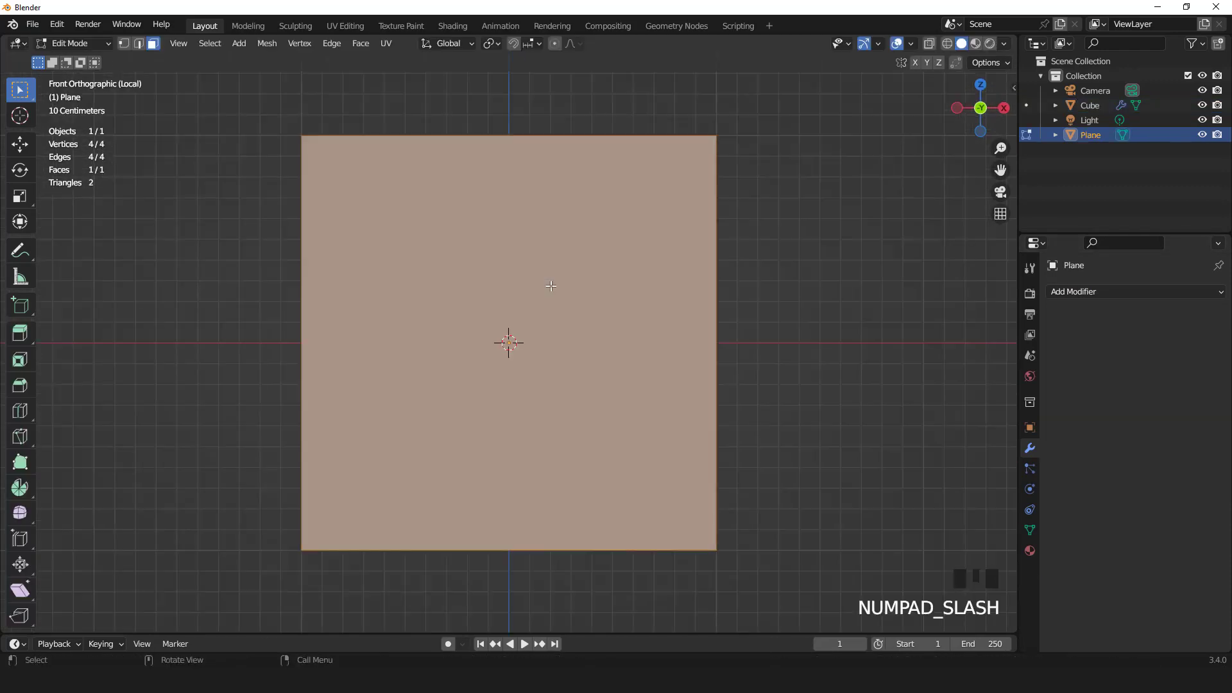
Step: Subdivide the plane once and delete its centre vertex
right_click(768, 199)
click(747, 220)
key(1)
click(512, 342)
key(x)
click(747, 274)
Step: Scale the four corner vertices inward and extrude the whole outline inward into a ring-shaped window frame
click(716, 136)
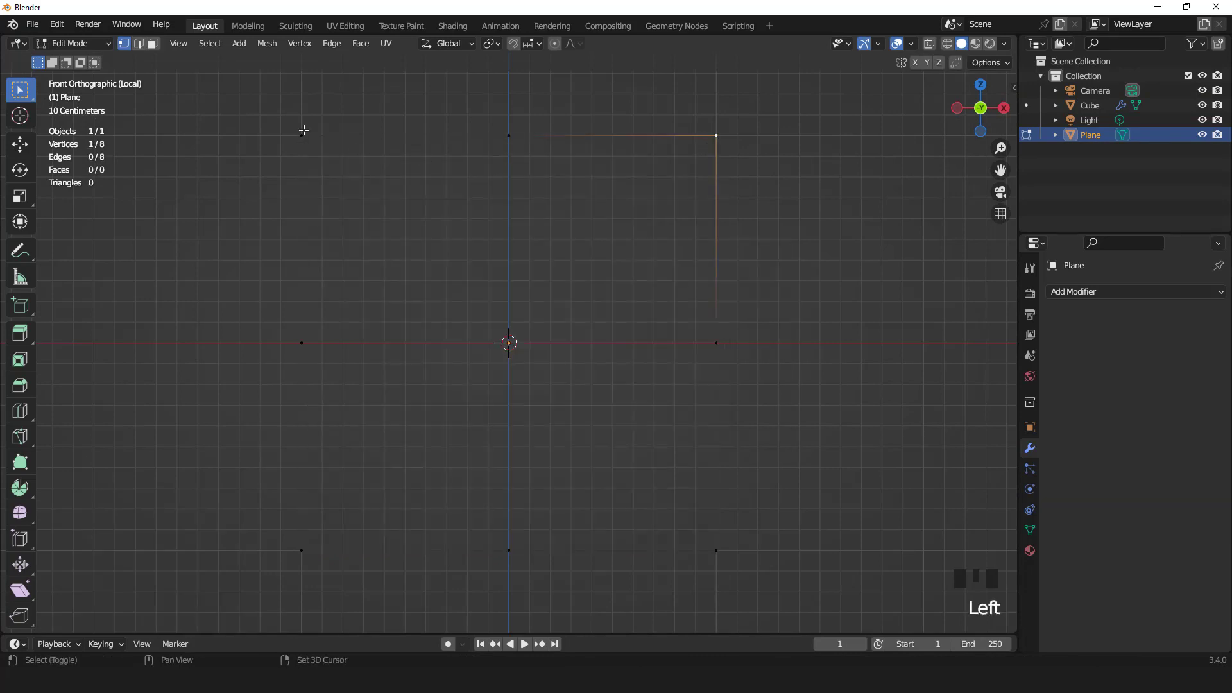
key(s)
key(e)
key(s)
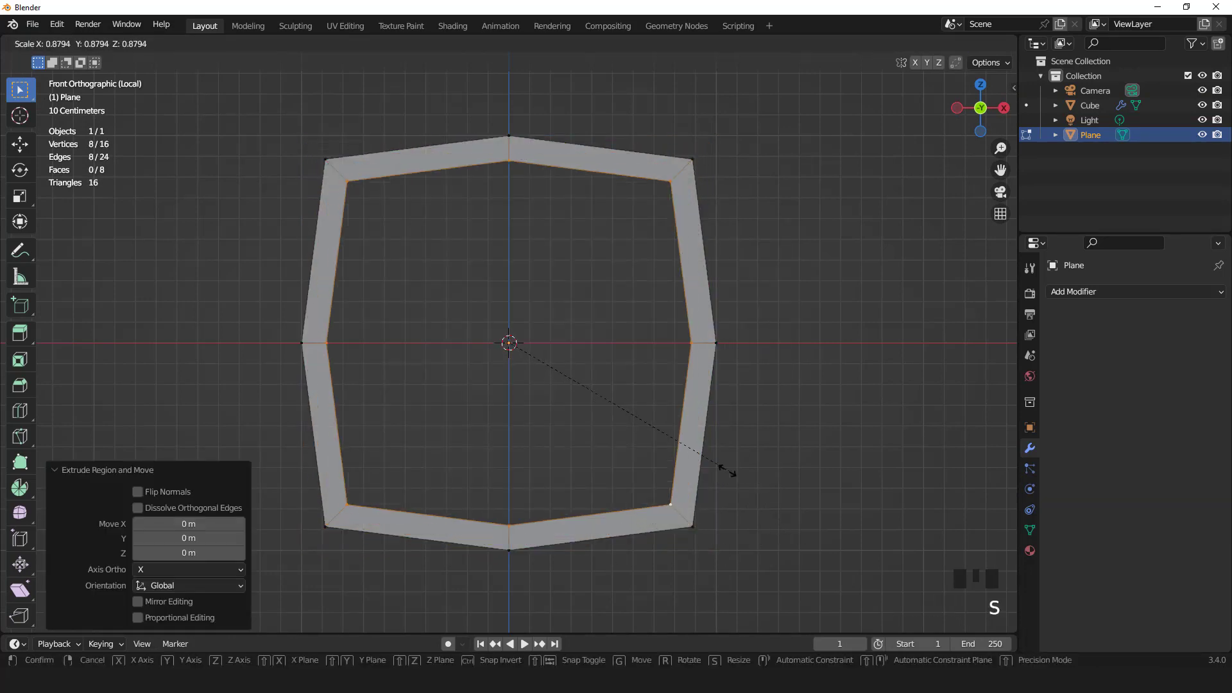
click(706, 462)
Step: Scale the frame's inner edge loop inward to thicken the frame border
key(3)
middle_drag(707, 462, 605, 393)
key(KP_1)
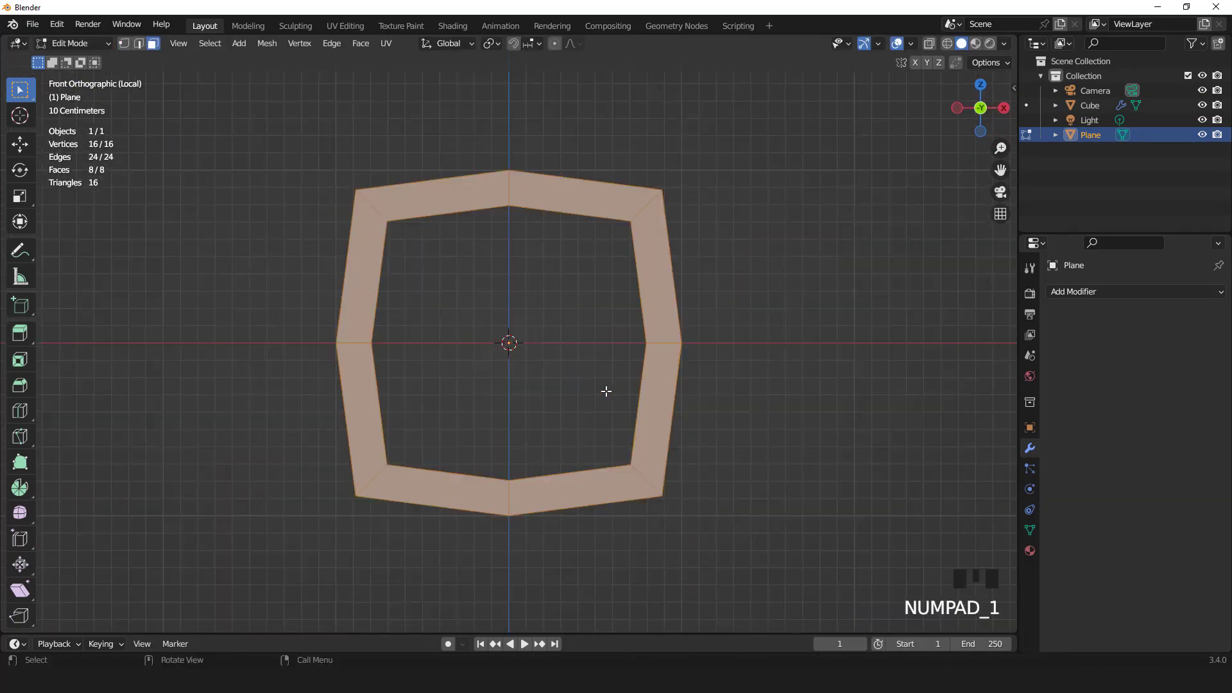
key(2)
alt+click(639, 389)
key(s)
click(796, 379)
Step: Extrude all the window frame's faces by about 0.46 m to give it depth
key(a)
key(3)
middle_drag(796, 379, 627, 336)
key(e)
click(671, 325)
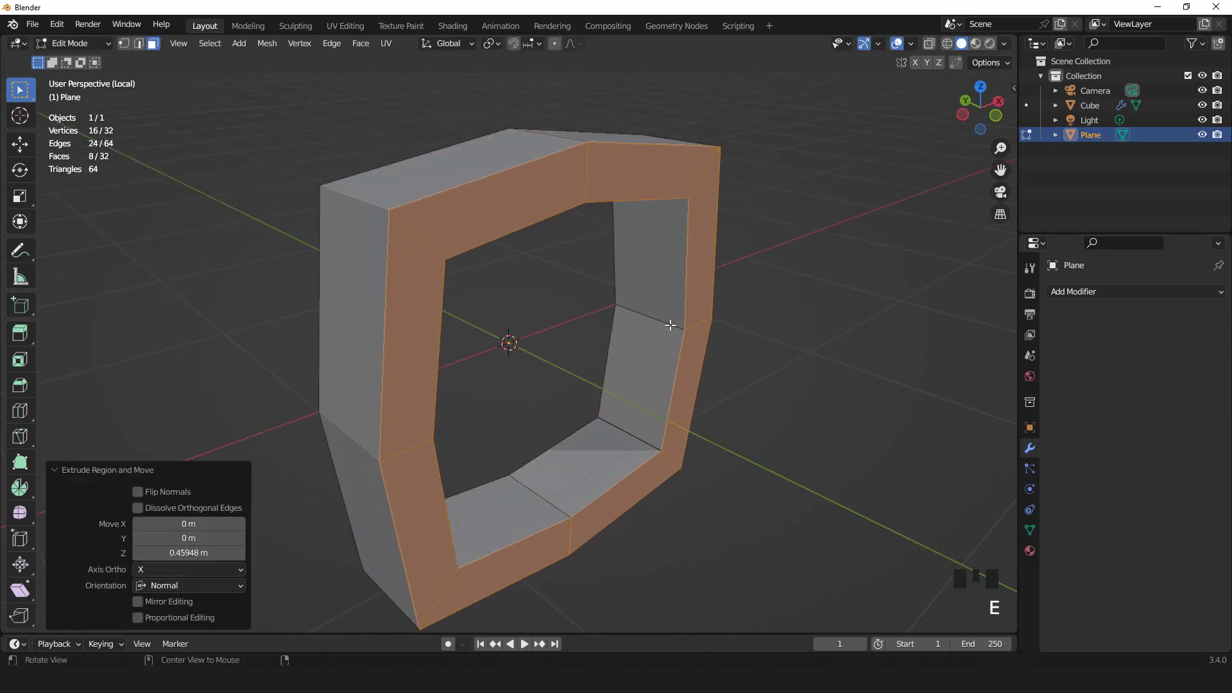
Step: Duplicate one of the frame's upper faces, move the copy to the centre of the opening and rotate it level
key(KP_1)
click(604, 188)
click(507, 367)
key(r)
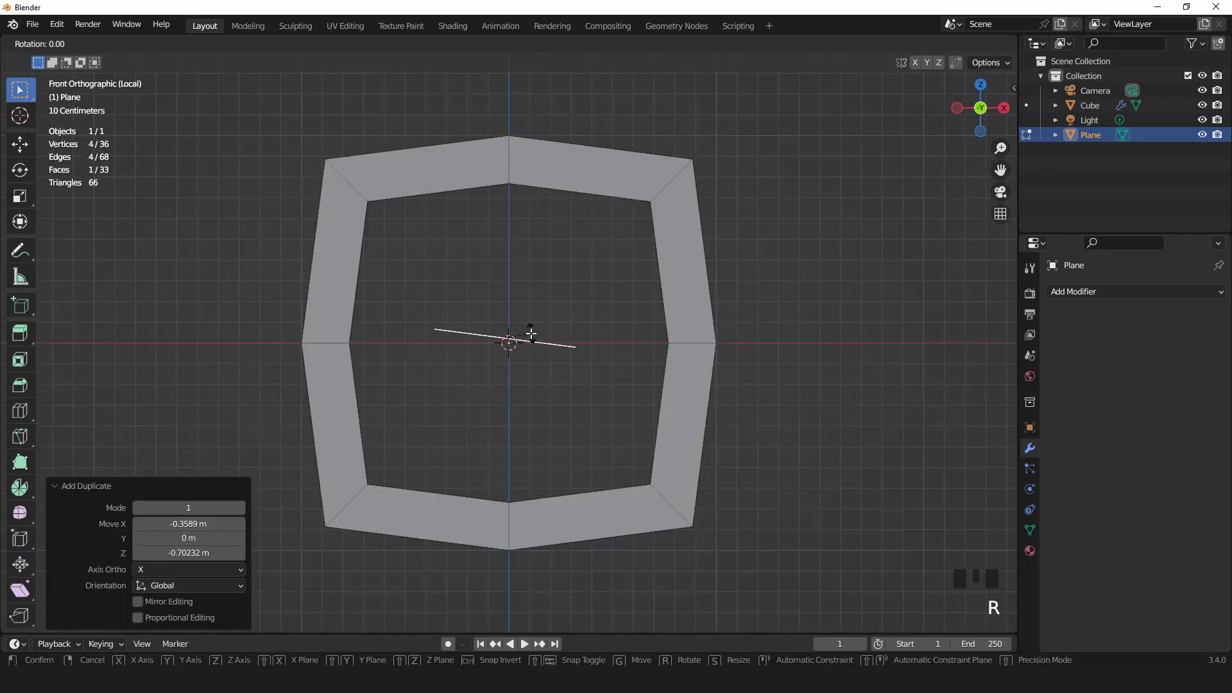
click(532, 333)
Step: Stretch the duplicated face along X to span the opening, flatten it on Z and extrude it into a horizontal bar
scroll(600, 378, up, 1)
key(s)
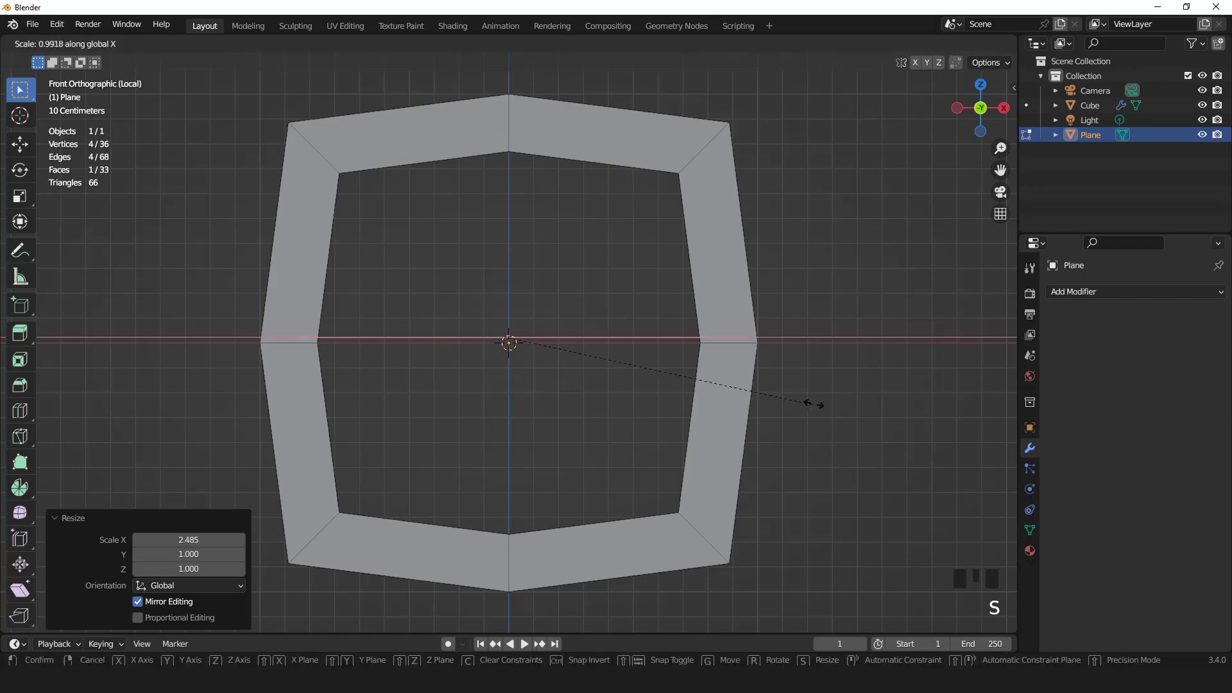
key(z)
click(657, 371)
key(e)
click(655, 344)
Step: Select the whole horizontal bar and scale it to about 0.54 along Y
key(ctrl+KP_Add)
key(ctrl+KP_Add)
key(ctrl+KP_Add)
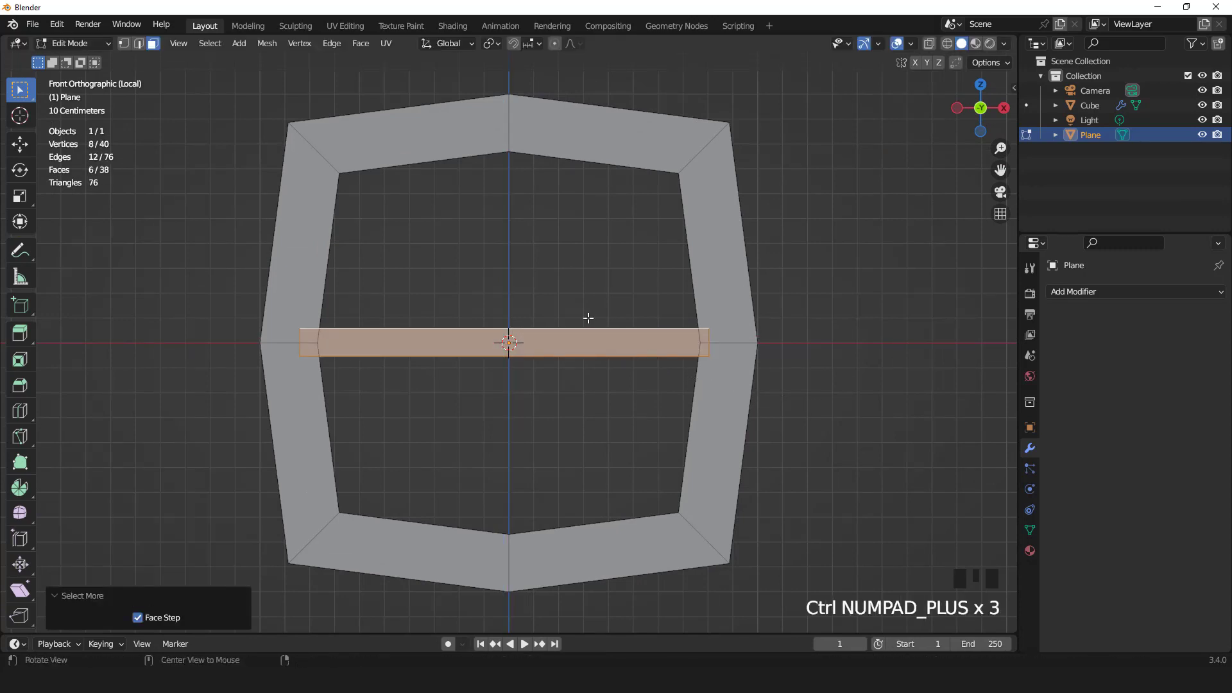
middle_drag(586, 319, 666, 399)
key(s)
key(y)
click(611, 377)
Step: Duplicate the horizontal bar in place and rotate the copy 90° about Y into a vertical bar
key(KP_1)
scroll(609, 377, up, 2)
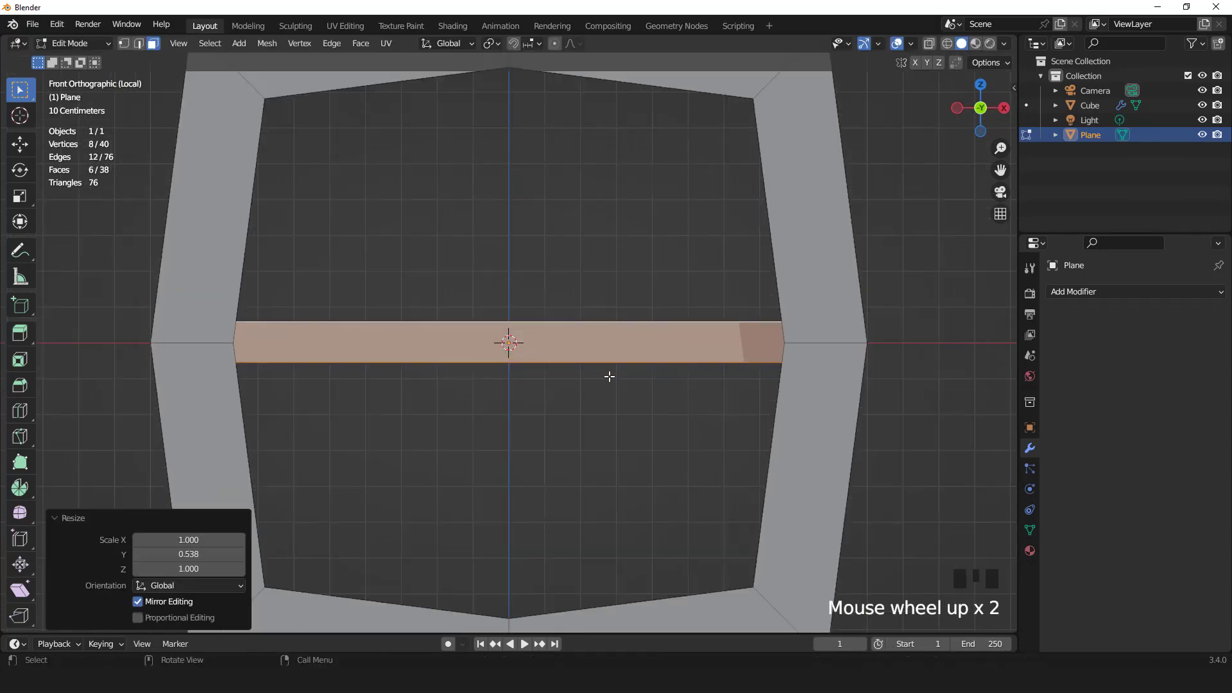
click(607, 375)
scroll(607, 375, down, 2)
key(shift+d)
key(r)
key(y)
key(9)
key(0)
click(607, 375)
Step: Scale the vertical bar along Y so its depth differs from the horizontal bar's
middle_drag(606, 374, 462, 335)
key(s)
key(y)
click(650, 378)
Step: Duplicate the frame's inner edge loop in place and scale the copy slightly
scroll(648, 378, down, 2)
key(2)
alt+click(553, 213)
key(shift+d)
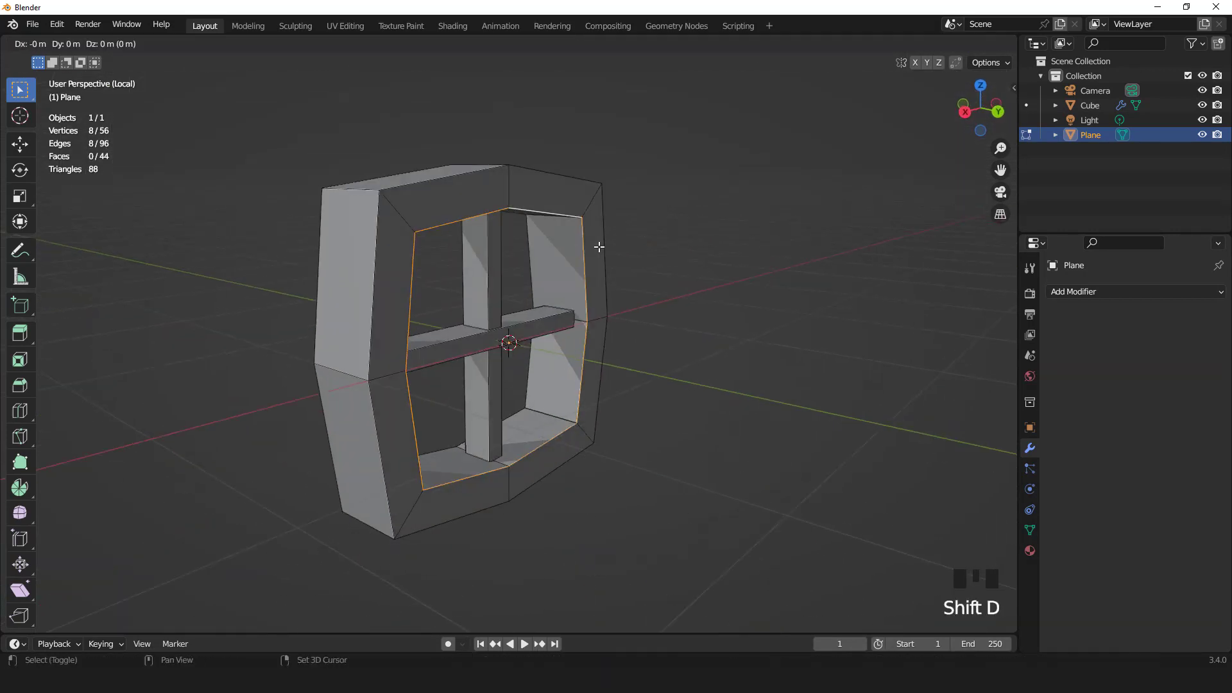
right_click(642, 272)
key(s)
click(679, 283)
Step: Grid-fill the duplicated loop with a span of 2 as a window pane and move it along Y within the frame
key(1)
key(ctrl+f)
click(678, 283)
middle_drag(594, 286, 668, 269)
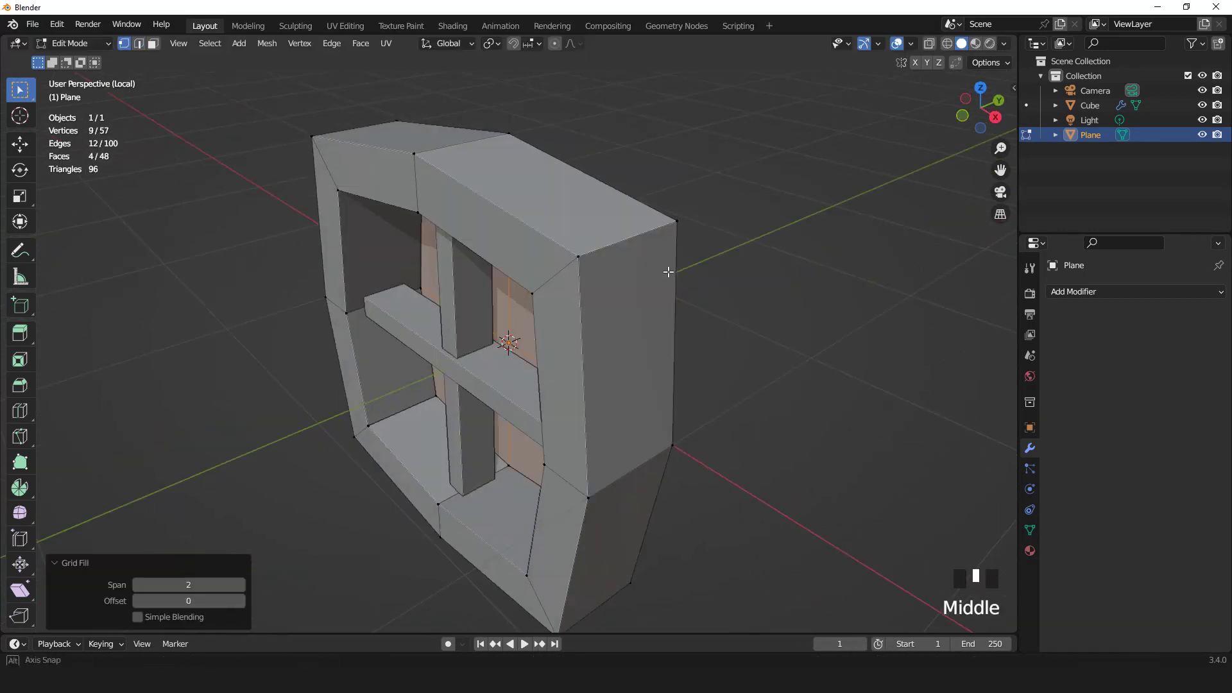
key(g)
key(y)
click(656, 275)
Step: Recalculate the normals of the whole window mesh, checking them with the face orientation overlay
key(KP_1)
key(a)
key(3)
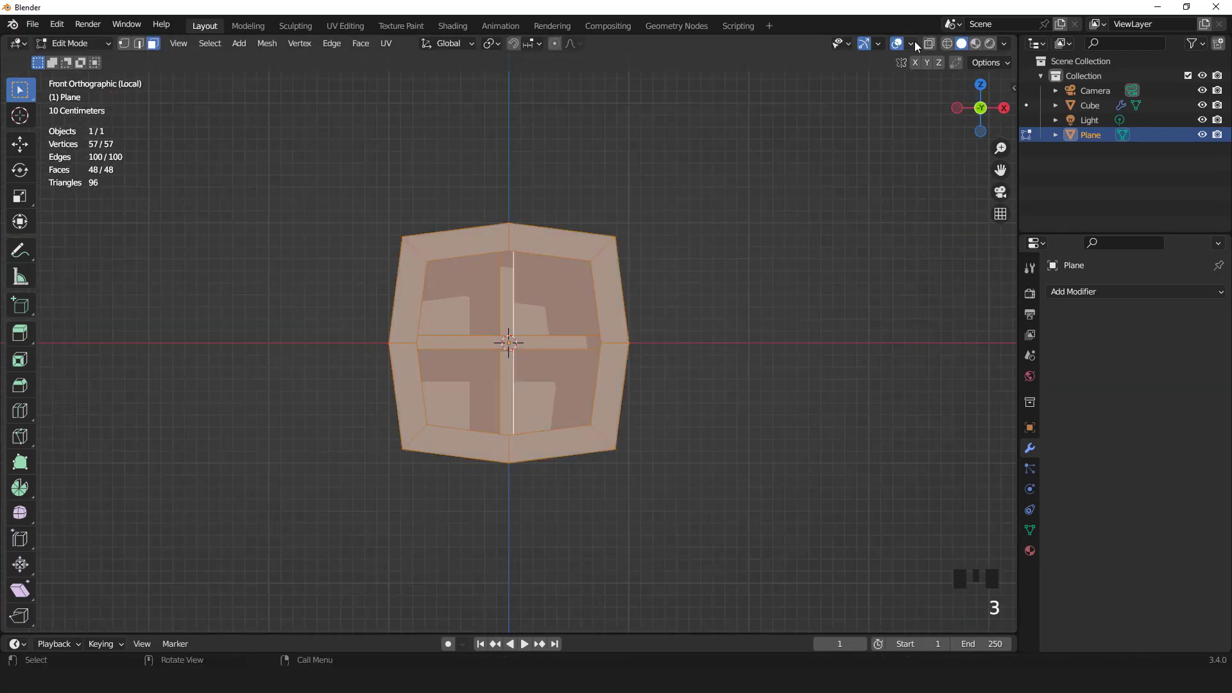
click(912, 43)
click(829, 309)
key(shift+n)
click(910, 44)
click(829, 309)
key(Tab)
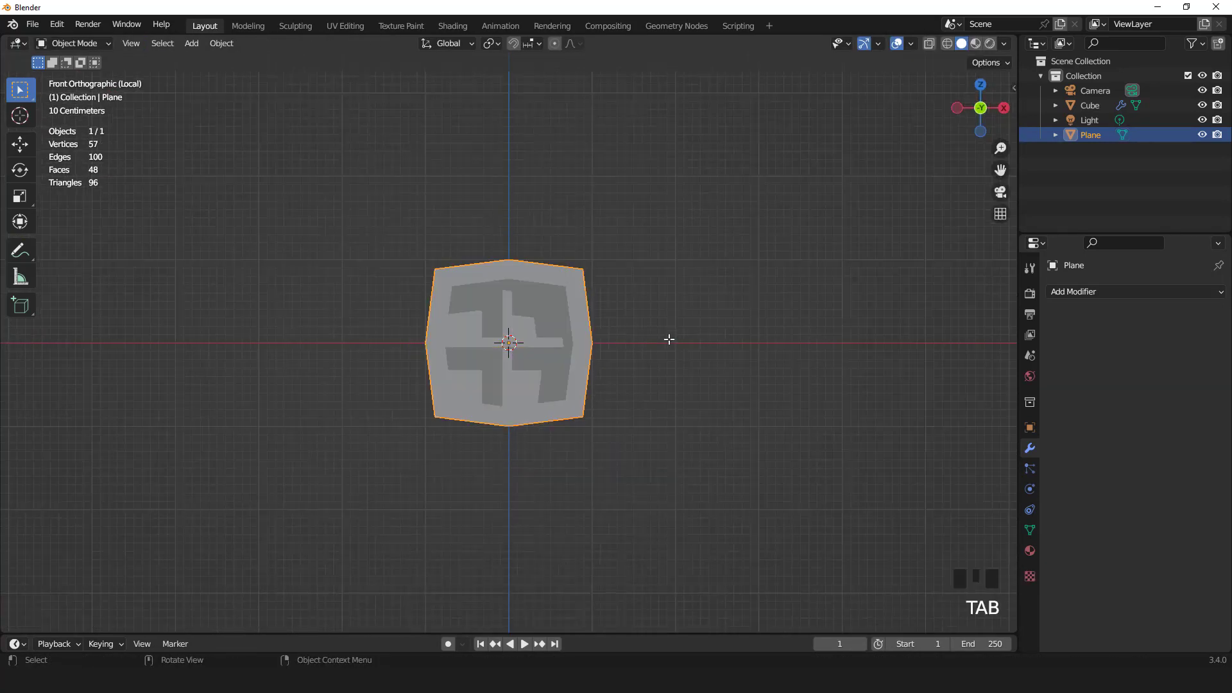
Step: Bring the rest of the building back into view and move the whole window mesh about -0.96 m along Y
key(KP_Divide)
key(Tab)
key(g)
click(575, 325)
key(KP_1)
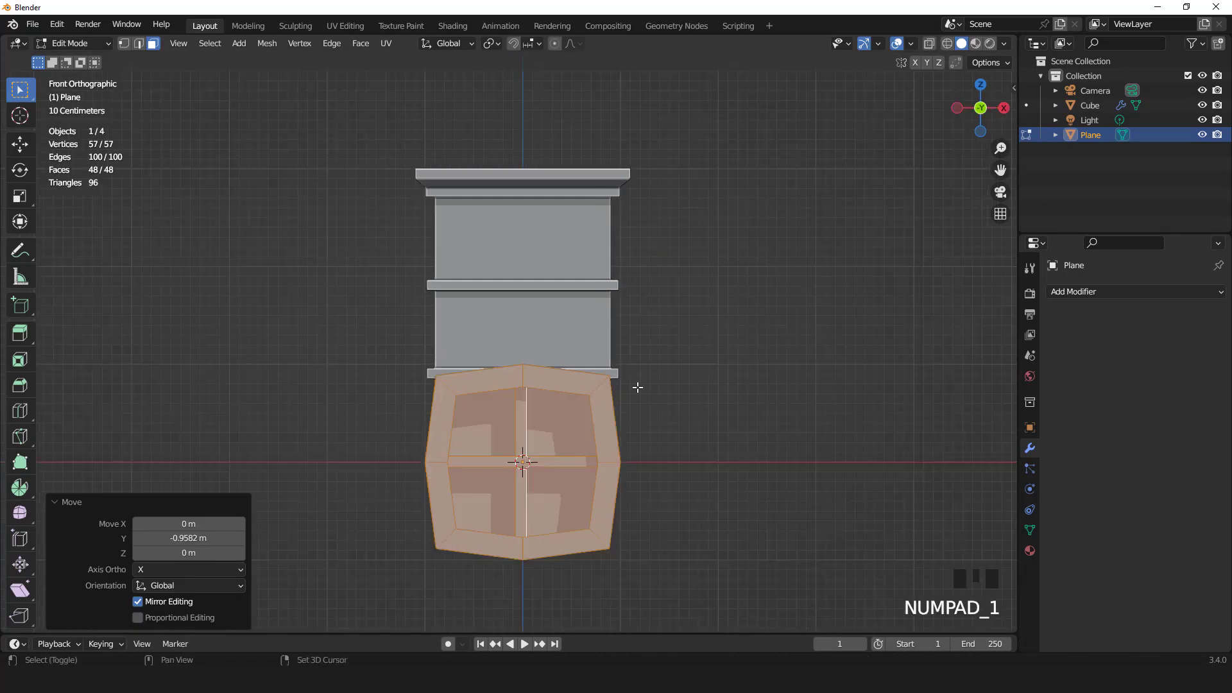
Step: Scale the window down and place it on the right half of the ground floor's front wall
key(KP_Decimal)
key(s)
click(734, 357)
key(g)
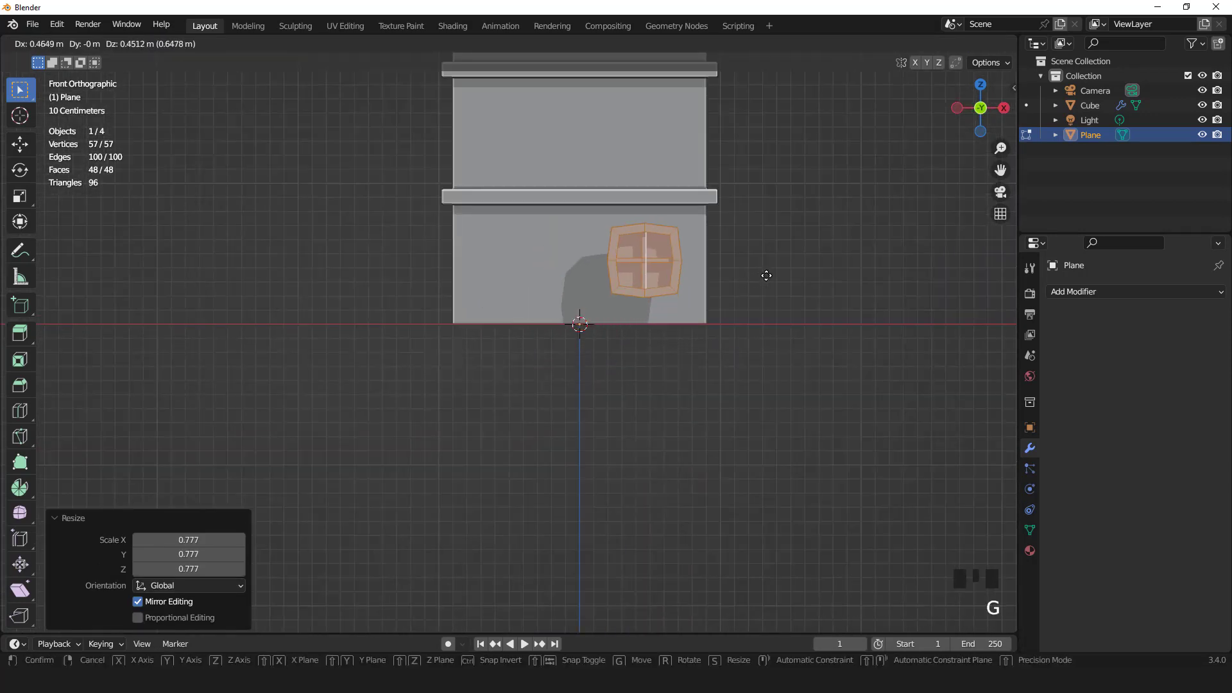
click(768, 276)
click(767, 284)
Step: Move the window along Y in side view so its back sits against the front wall
key(KP_3)
shift+middle_drag(435, 214, 541, 332)
scroll(540, 326, up, 2)
key(g)
click(582, 341)
key(KP_1)
key(Tab)
Step: Add a Bevel modifier to the window with an amount of 0.02 m and 2 segments
shift+middle_drag(697, 364, 597, 296)
scroll(596, 295, up, 4)
click(1073, 293)
click(949, 351)
mouse_move(1180, 372)
mouse_down()
mouse_move(1155, 372)
mouse_move(1187, 372)
mouse_up()
Step: Shade the window smooth with Auto Smooth at 30° and inspect it with overlays hidden
click(897, 45)
middle_drag(696, 283, 540, 326)
right_click(611, 277)
click(611, 277)
right_click(612, 302)
click(580, 316)
key(KP_Decimal)
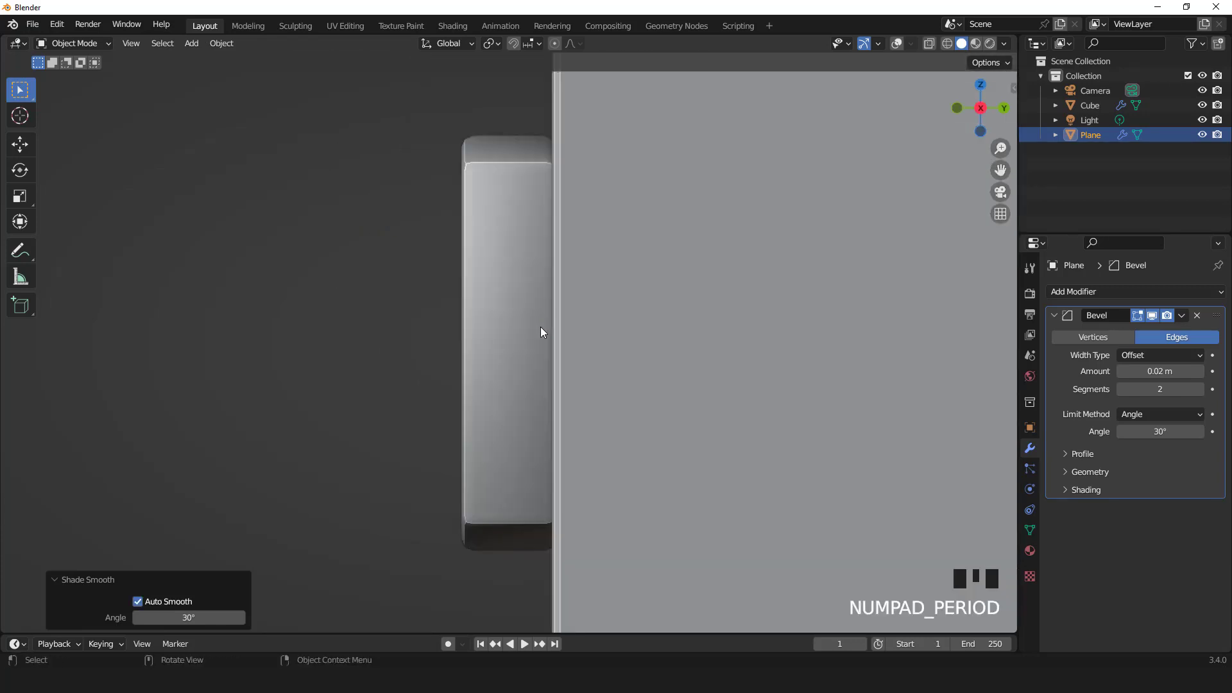
click(897, 44)
Step: Mirror the window across X with a Mirror modifier placed above the Bevel, and apply the mirror
scroll(817, 241, down, 4)
key(KP_1)
shift+middle_drag(817, 241, 821, 317)
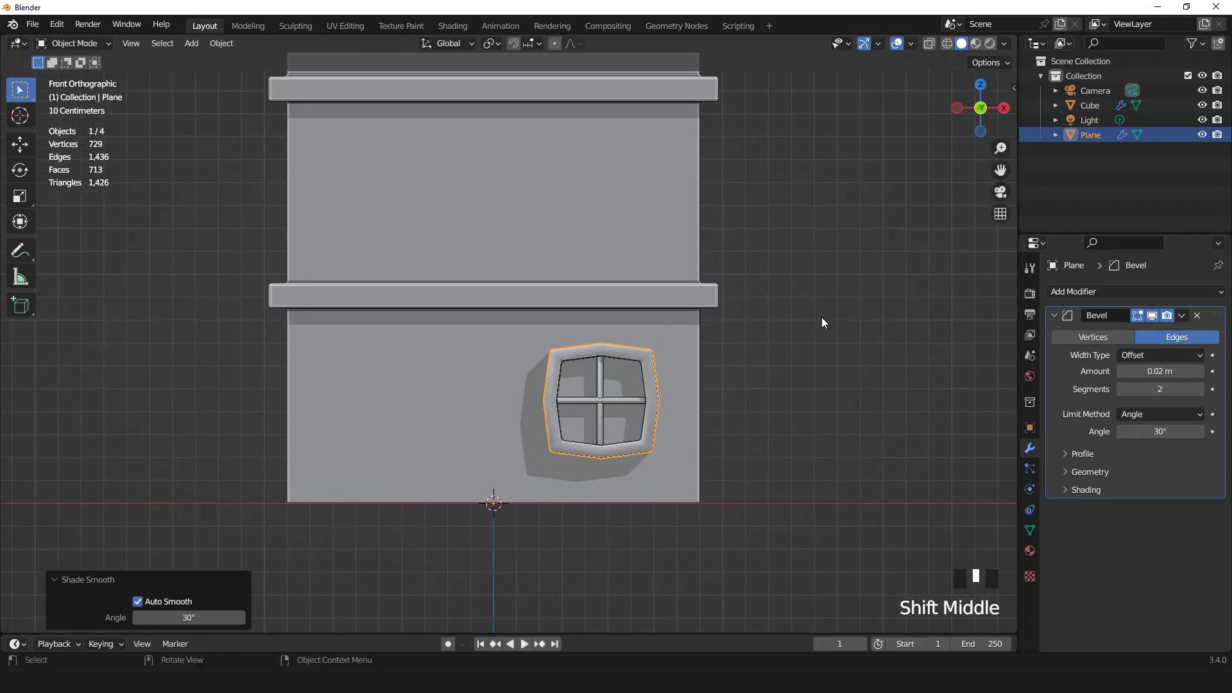
click(1136, 291)
click(941, 459)
drag(1217, 509, 1211, 310)
click(1182, 316)
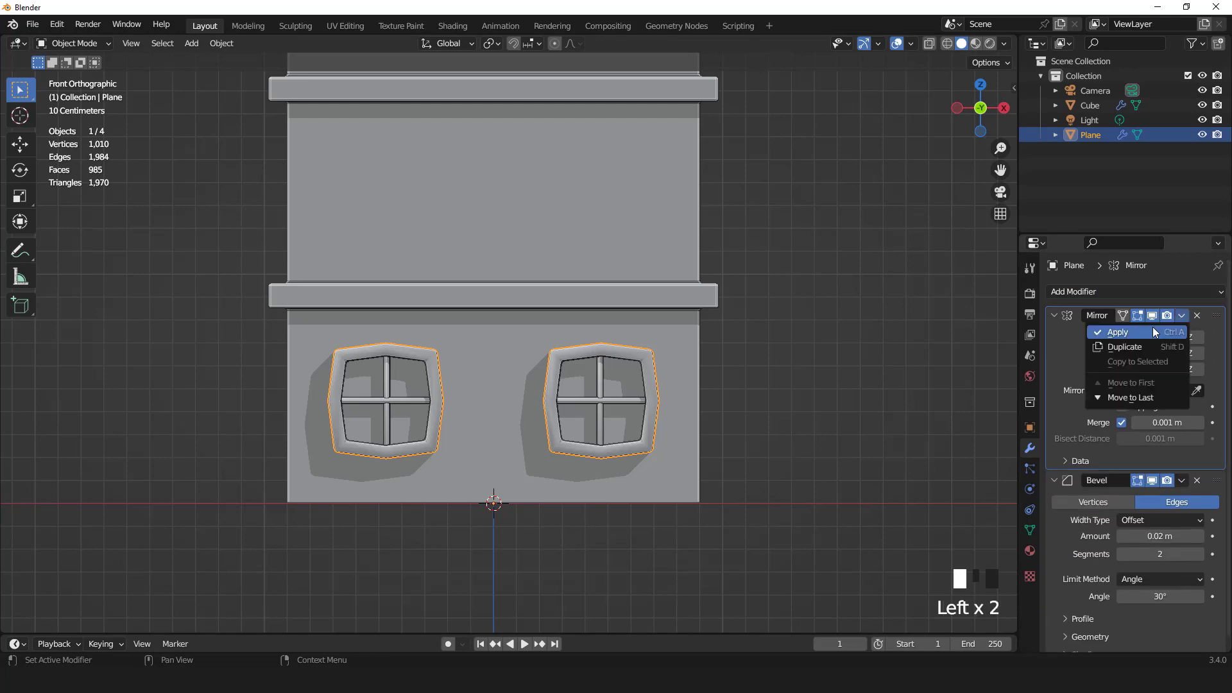
click(1152, 328)
Step: Apply location, rotation and scale to the front window pair
scroll(874, 340, down, 3)
middle_drag(706, 333, 634, 349)
key(ctrl+a)
click(589, 367)
Step: Copy the window pair to the other three walls by duplicating it in successive 90° rotations about Z
scroll(585, 366, up, 1)
key(shift+d)
key(r)
key(z)
key(9)
key(0)
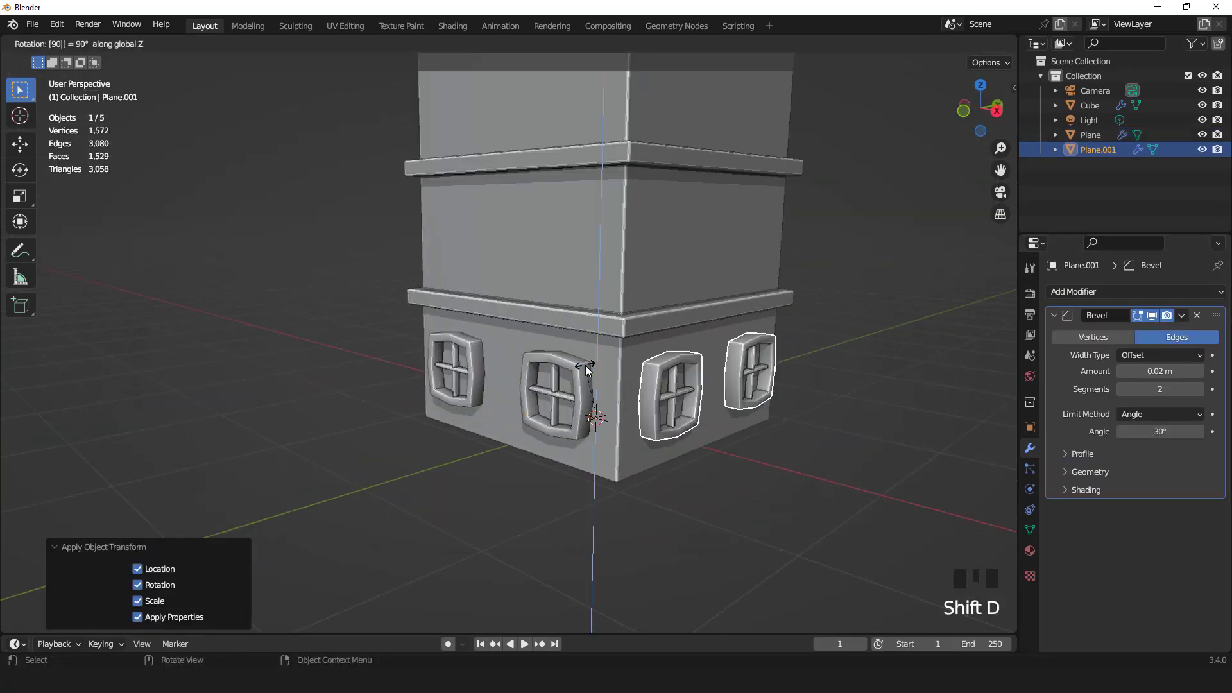
key(Return)
key(shift+r)
key(shift+r)
Step: Select all four ground-floor window pairs and duplicate them about 0.895 m up along Z onto the middle floor
shift+click(586, 367)
shift+click(679, 387)
middle_drag(679, 383, 543, 442)
shift+click(542, 442)
key(KP_1)
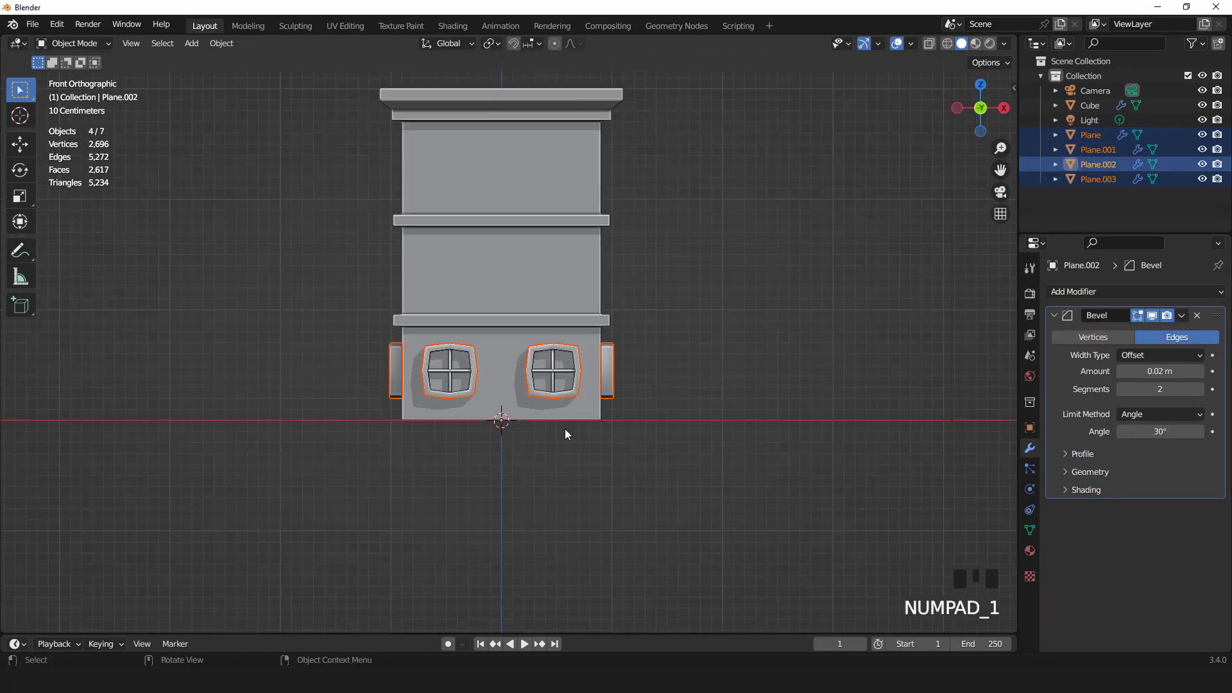
scroll(564, 424, up, 1)
shift+middle_drag(559, 328, 611, 395)
key(shift+d)
key(z)
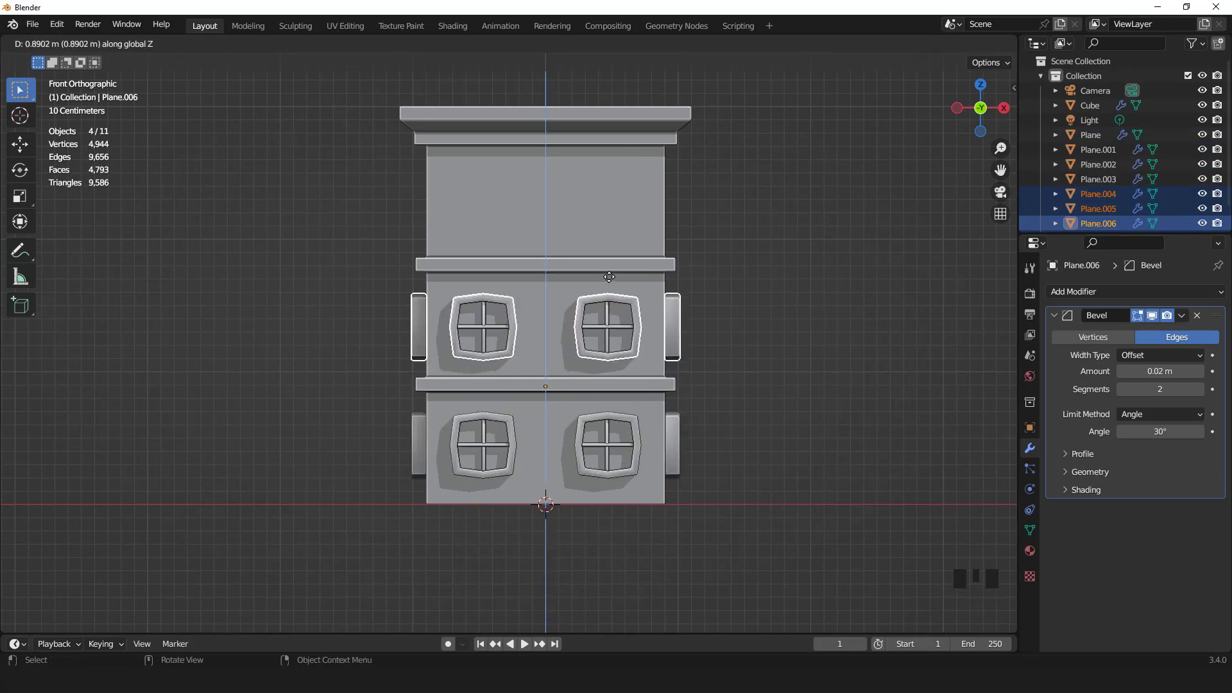
click(609, 276)
Step: Repeat the duplication for the top floor and nudge the new windows up about 0.03 m along Z
key(shift+r)
key(g)
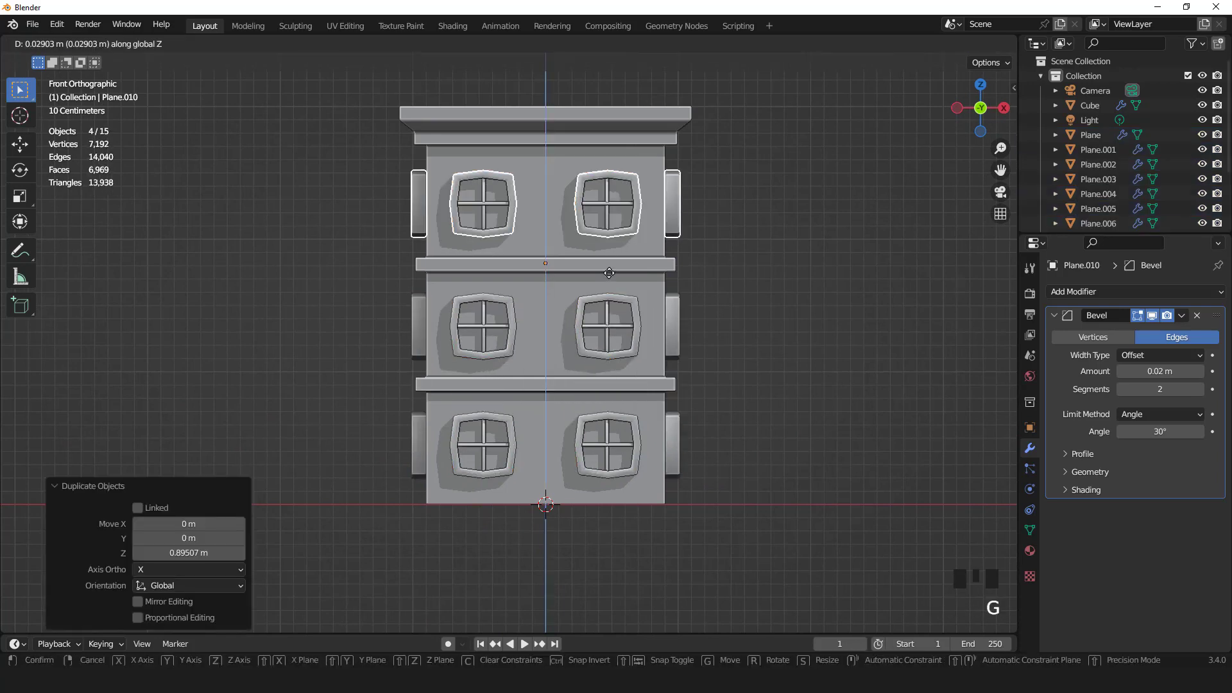
click(610, 274)
Step: Select the middle floor's four window pairs and nudge them up about 0.017 m along Z
scroll(624, 315, up, 2)
click(663, 315)
shift+click(749, 314)
shift+click(380, 307)
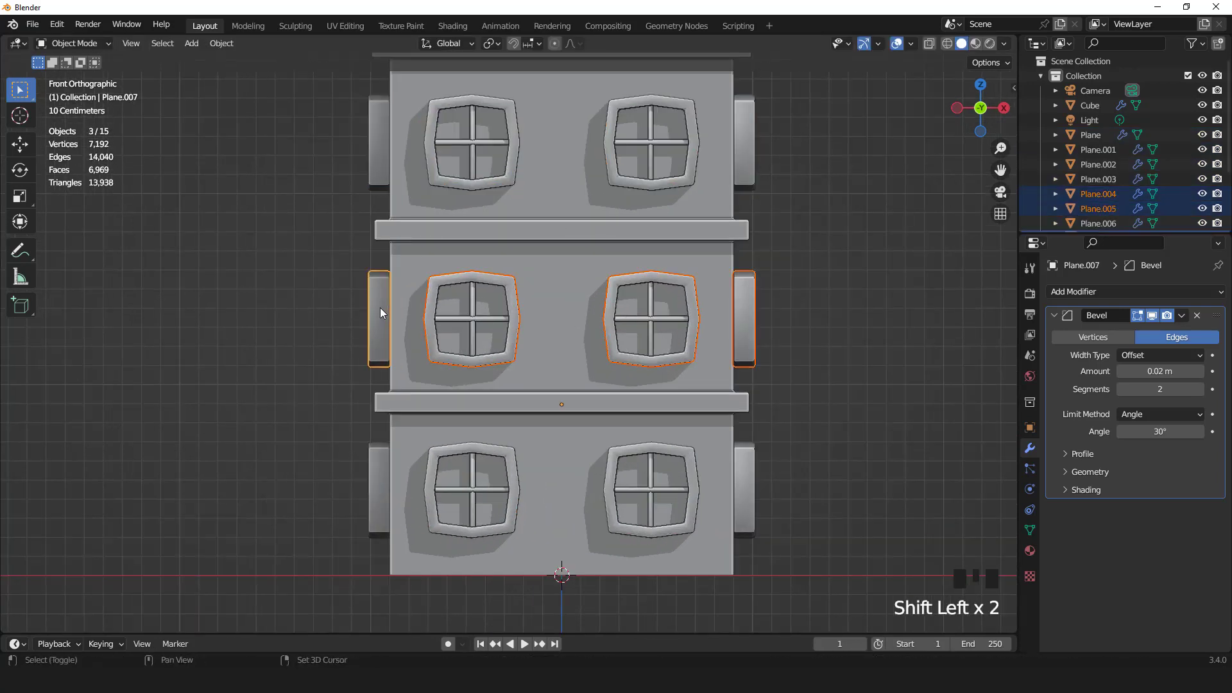
middle_drag(380, 307, 489, 460)
key(KP_1)
scroll(632, 358, up, 2)
key(g)
scroll(630, 353, down, 2)
click(649, 503)
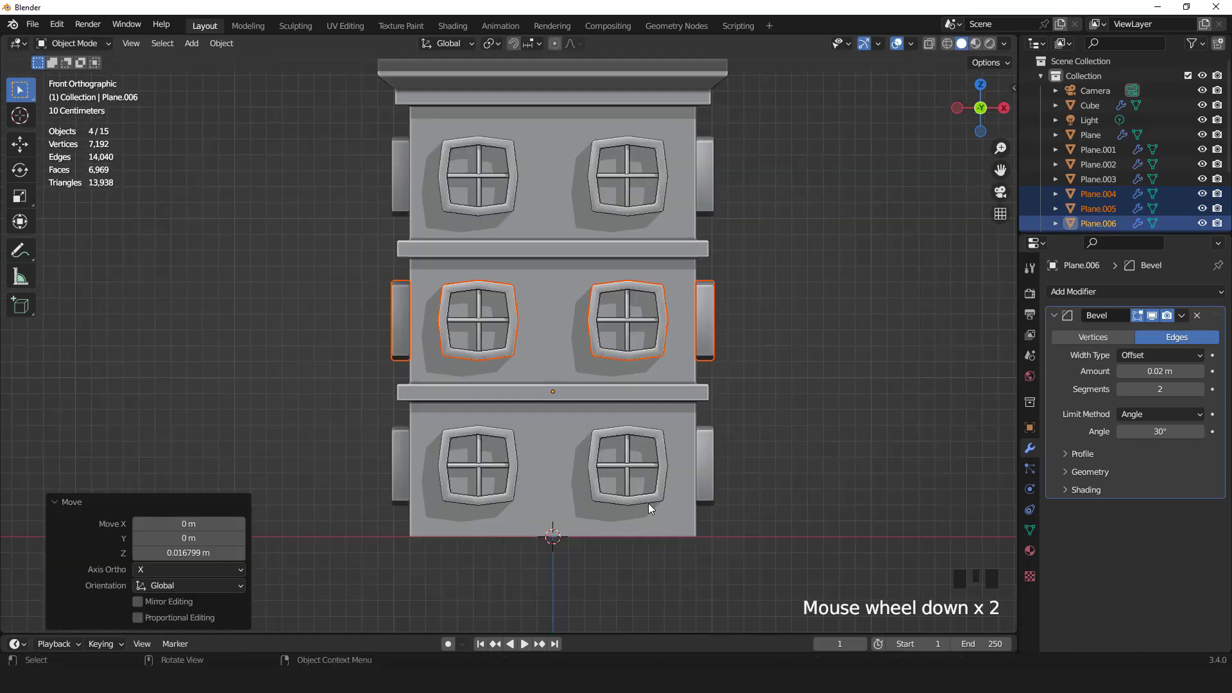
Step: Delete the left window of the front pair on the ground floor
click(477, 452)
key(Tab)
key(x)
click(525, 509)
scroll(532, 475, down, 3)
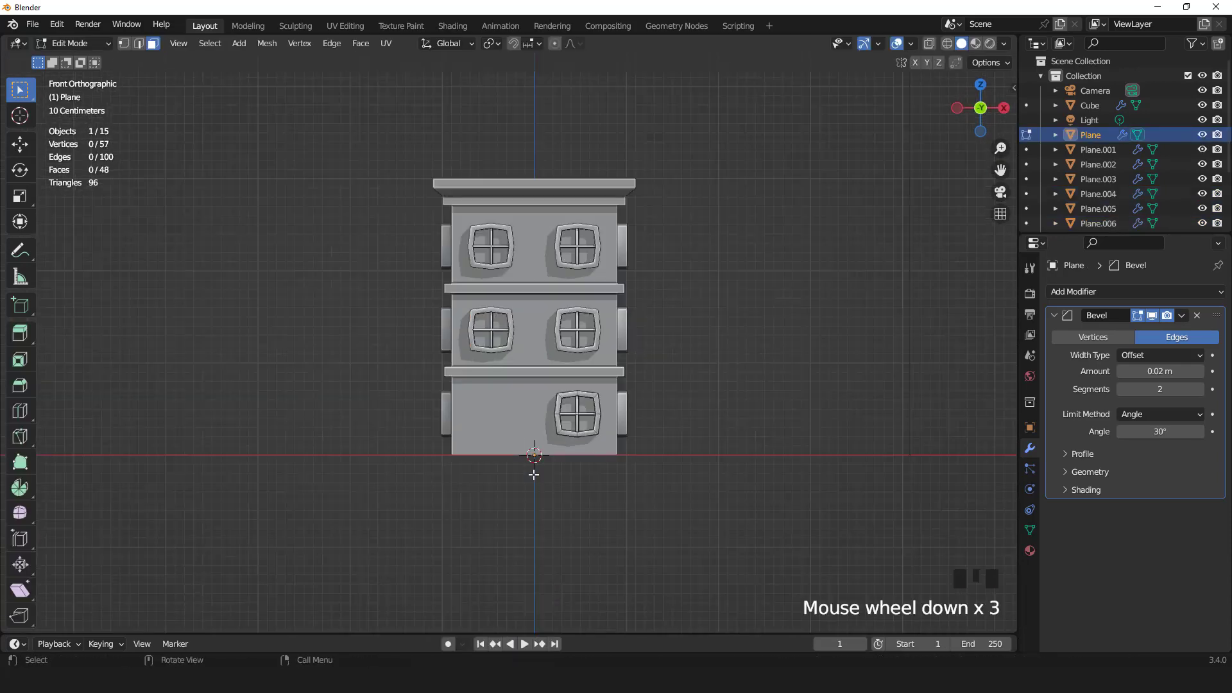
key(Tab)
Step: Add a mesh circle with 20 vertices and isolate it in local view
scroll(538, 453, up, 2)
shift+middle_drag(538, 453, 541, 369)
click(191, 43)
mouse_move(199, 55)
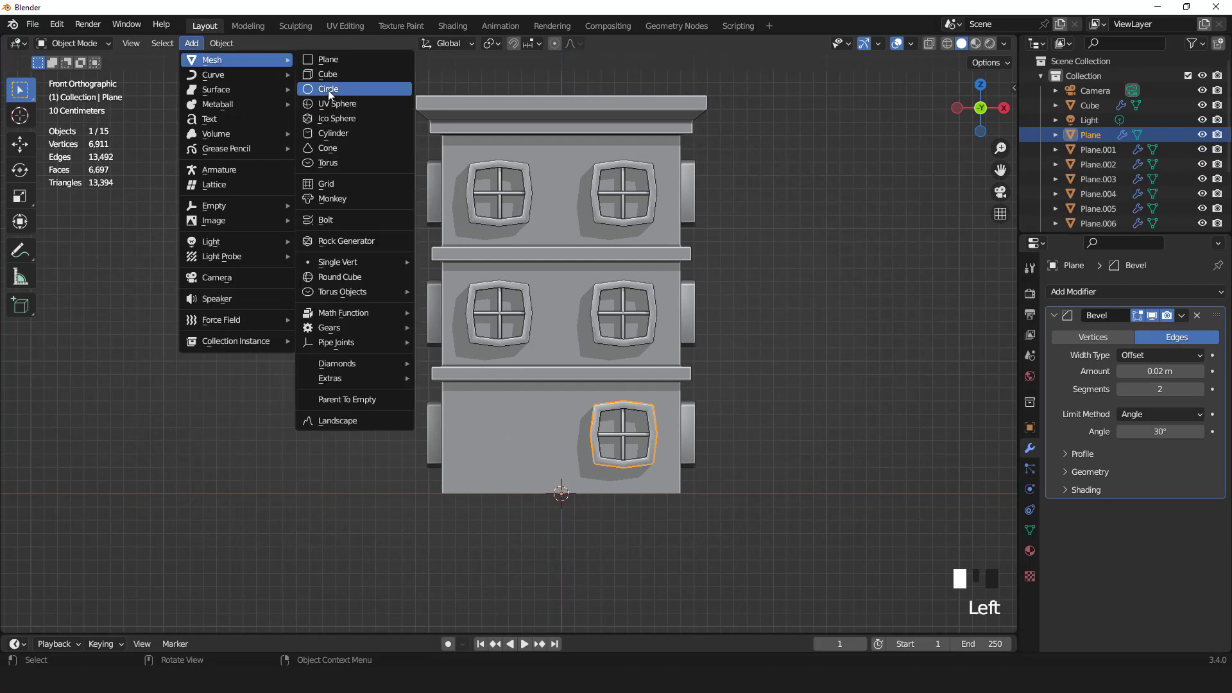
click(324, 91)
click(188, 461)
text(20)
key(Return)
scroll(469, 407, down, 2)
key(KP_Divide)
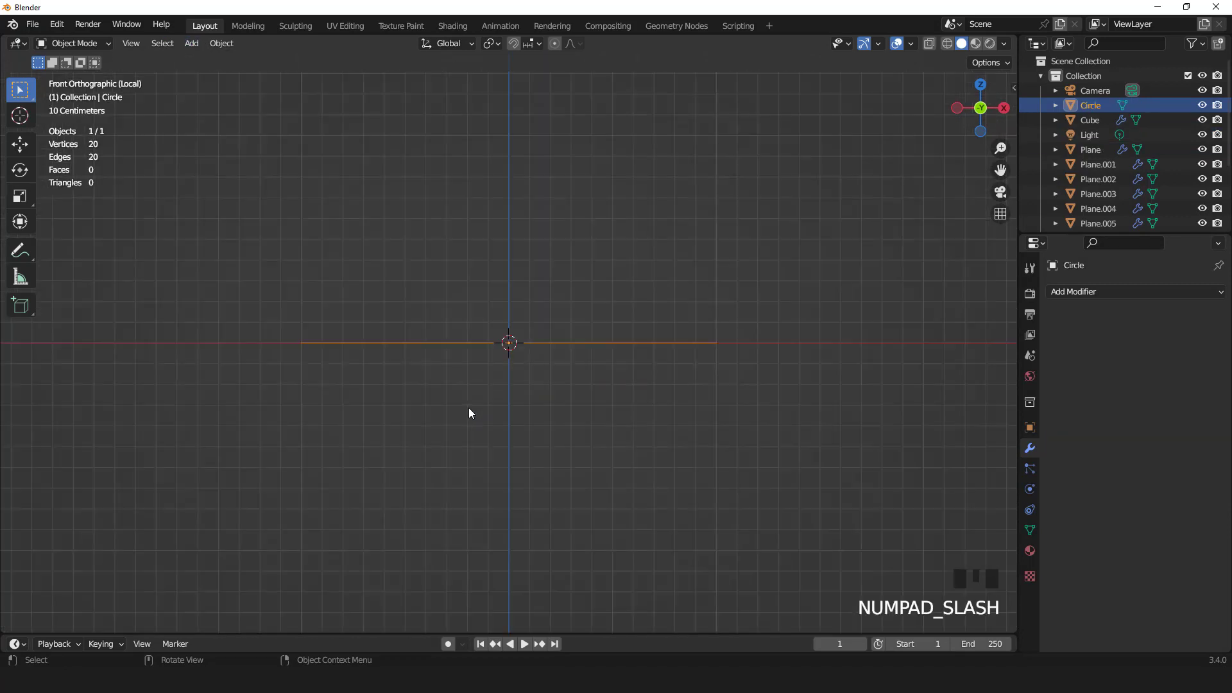
Step: Rotate the circle 90° about X and delete the nine vertices of its lower half
key(Tab)
text(rx90)
key(Return)
key(1)
drag(287, 385, 710, 584)
key(x)
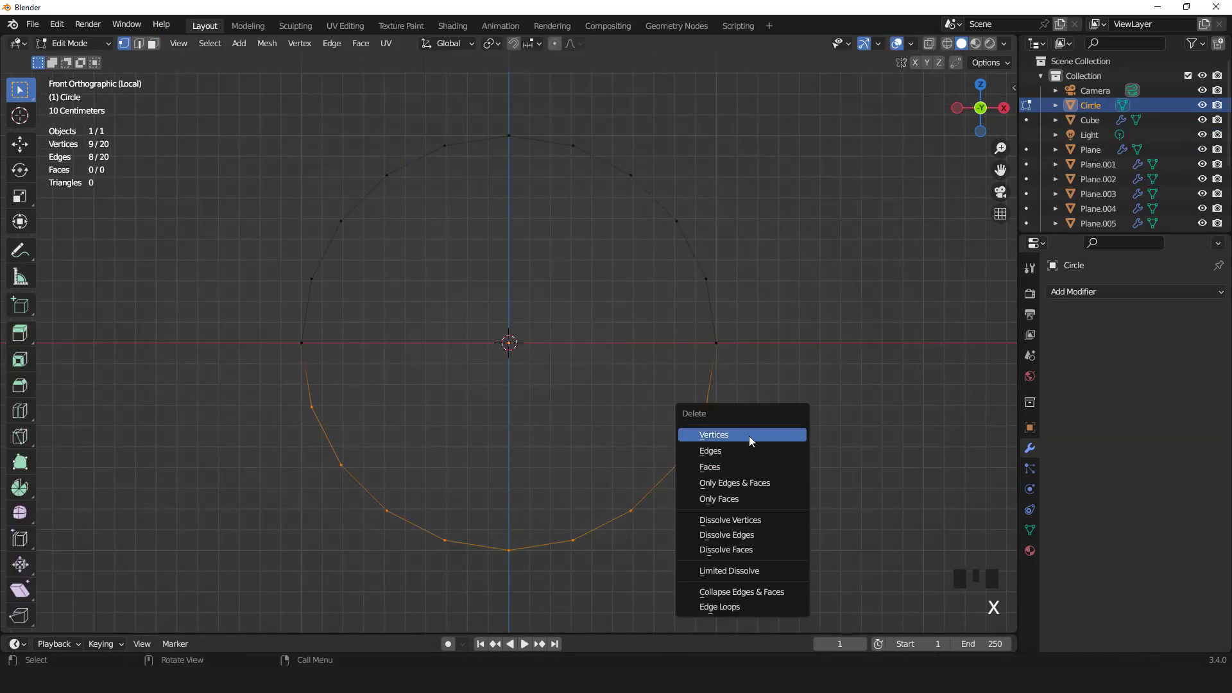
click(748, 434)
Step: Extrude the two ends of the half circle straight down as legs and widen the whole arch along X
click(524, 522)
key(ctrl+KP_Add)
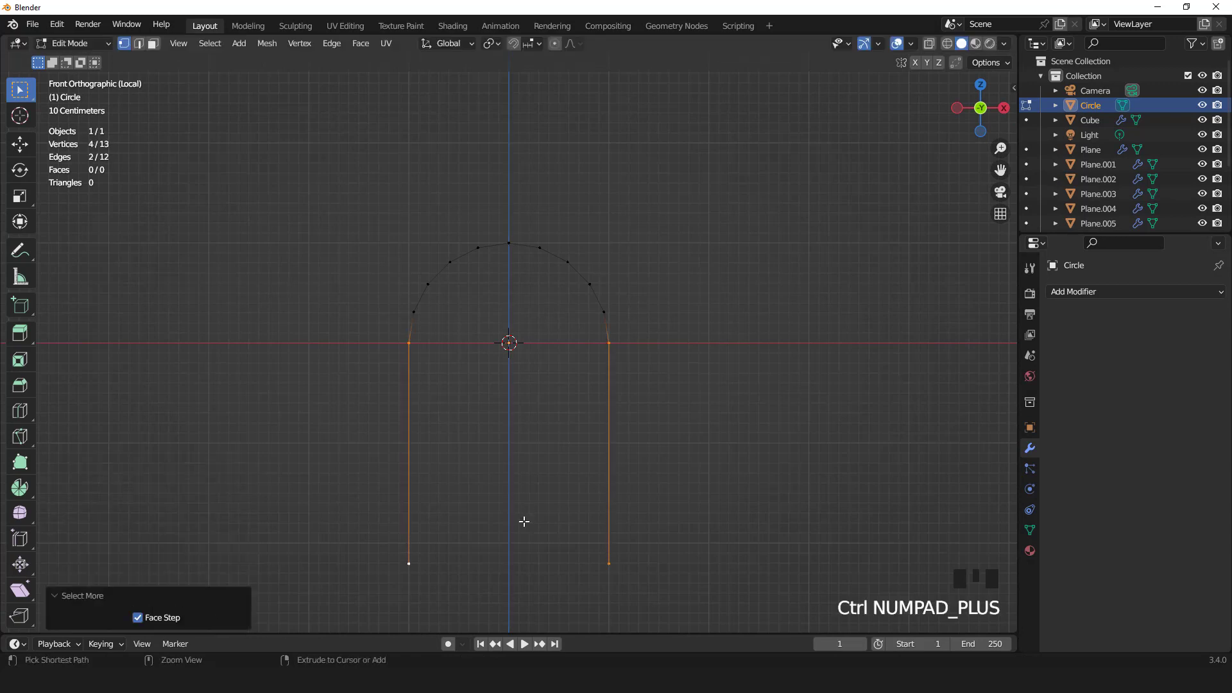
click(852, 445)
Step: Show the building again, scale the arch down and move it about -0.92 m along Y in front of the wall
key(KP_Divide)
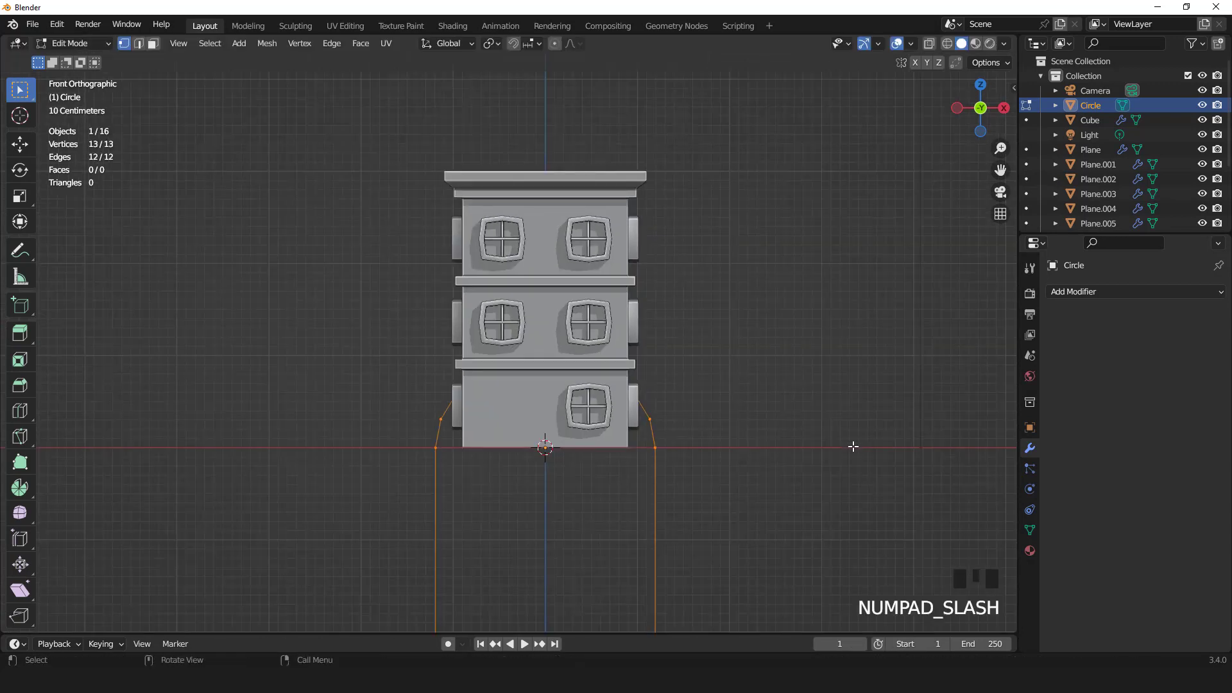
key(s)
click(660, 442)
key(KP_3)
key(g)
click(553, 444)
key(KP_1)
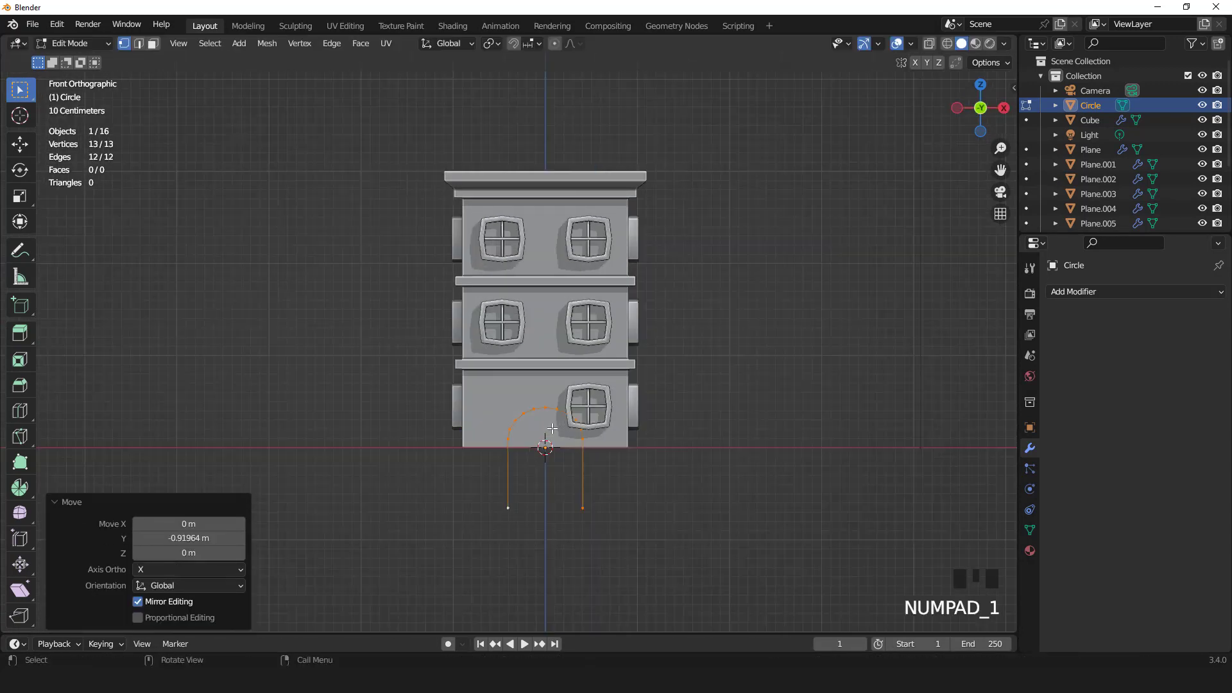
Step: Scale the arch down further and position it as a doorway on the empty left half of the ground-floor front
scroll(665, 333, up, 4)
click(692, 339)
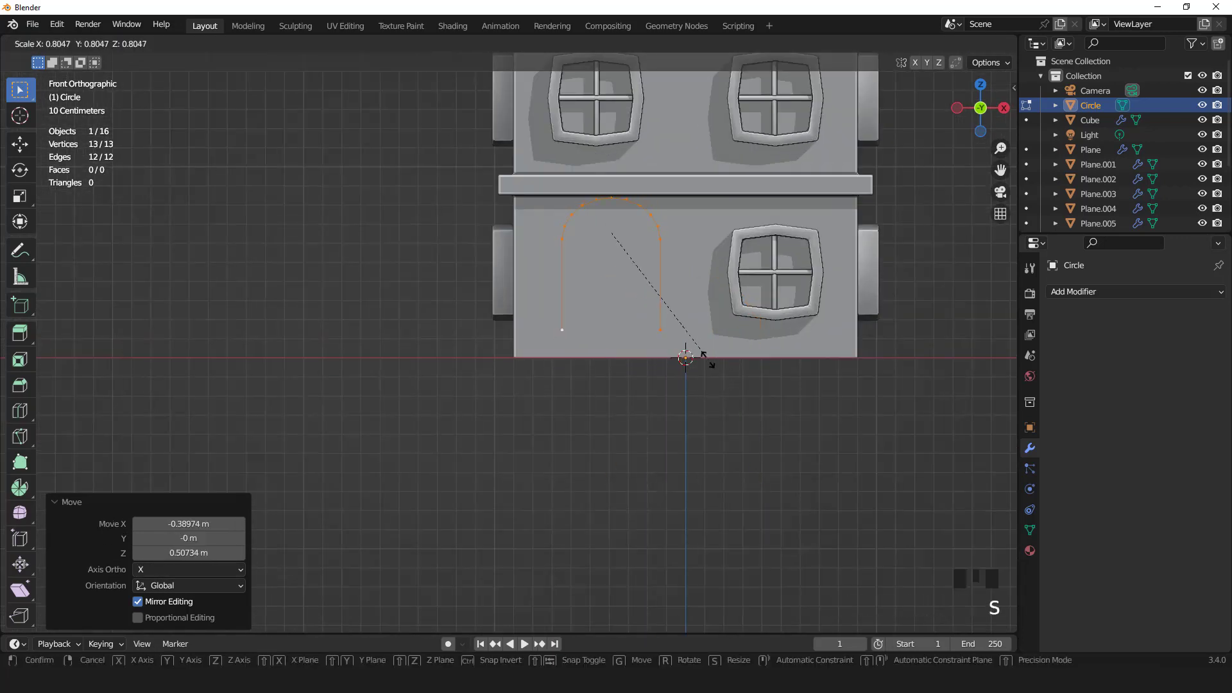
click(703, 356)
key(g)
click(692, 379)
scroll(693, 379, up, 2)
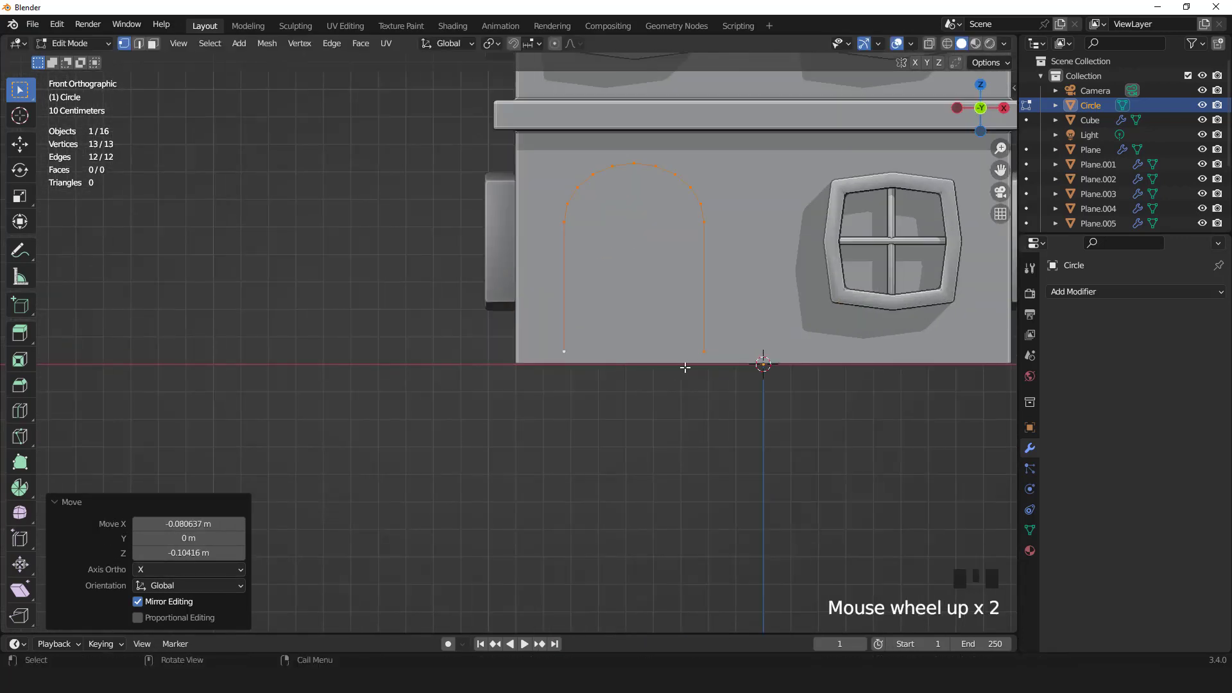
Step: Lower the two bottom vertices of the arch legs along Z to the ground line
click(704, 351)
shift+click(563, 351)
click(563, 362)
Step: Extrude the whole arch outline along Y to give the door frame depth
key(a)
middle_drag(597, 314, 685, 357)
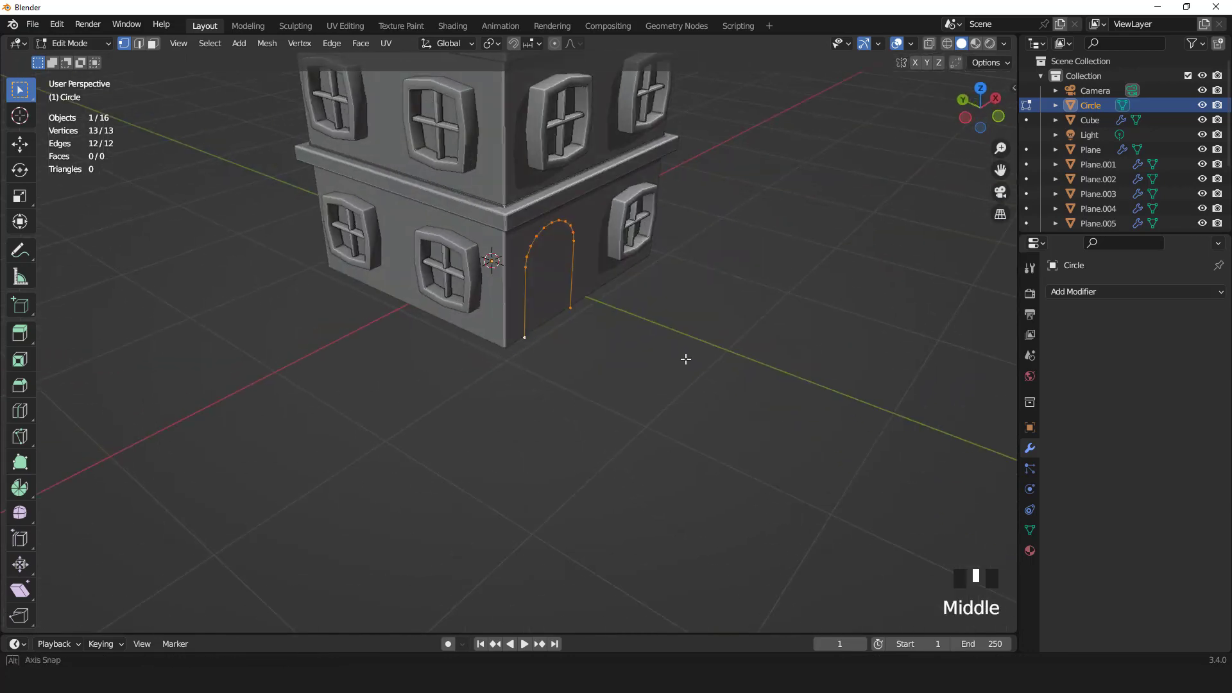
scroll(685, 353, up, 3)
key(e)
key(y)
click(716, 350)
Step: Move the extruded edge of the arch along Y to adjust the frame's depth against the wall
key(KP_3)
mouse_move(501, 264)
middle_down()
mouse_move(711, 309)
mouse_move(632, 278)
middle_up()
key(g)
key(y)
click(709, 311)
Step: Recalculate the normals of the entire arch, checking them with the face orientation overlay
key(KP_1)
key(a)
key(3)
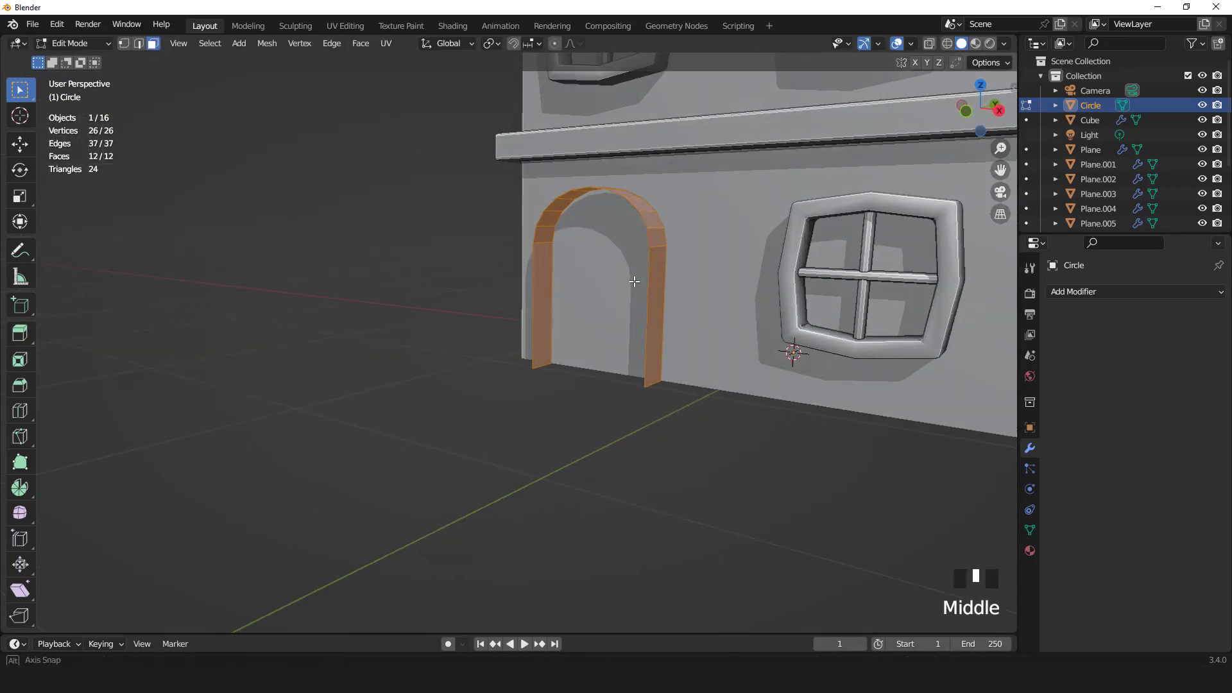
click(911, 43)
click(836, 338)
key(shift+n)
click(910, 44)
click(837, 338)
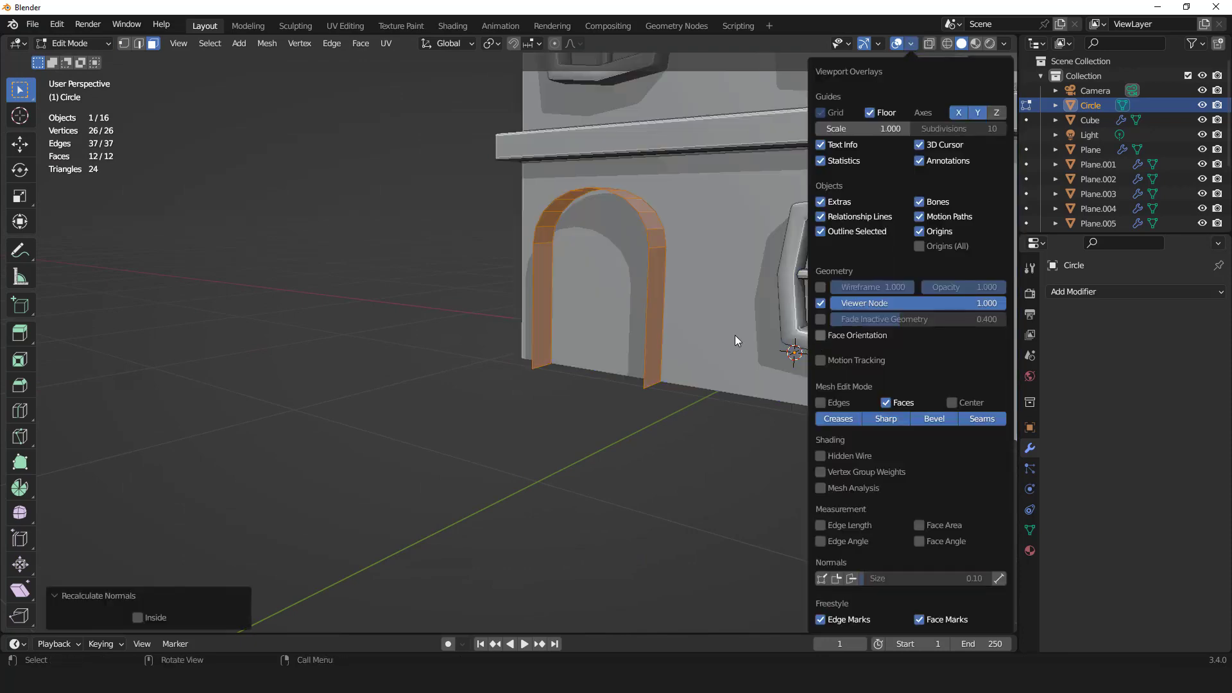
key(KP_1)
key(Tab)
Step: Add a Solidify modifier to the arch with a thickness of 0.07 m and Even Thickness enabled
middle_drag(707, 288, 627, 327)
scroll(626, 332, up, 1)
click(1095, 292)
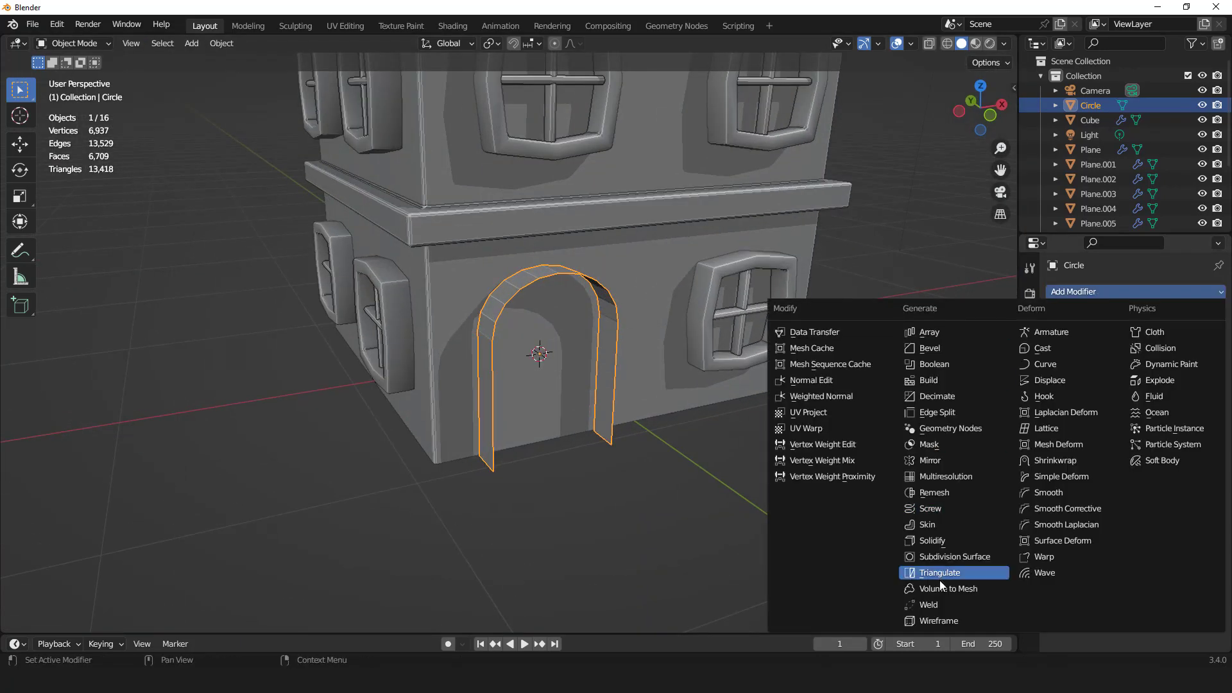
click(941, 575)
key(KP_1)
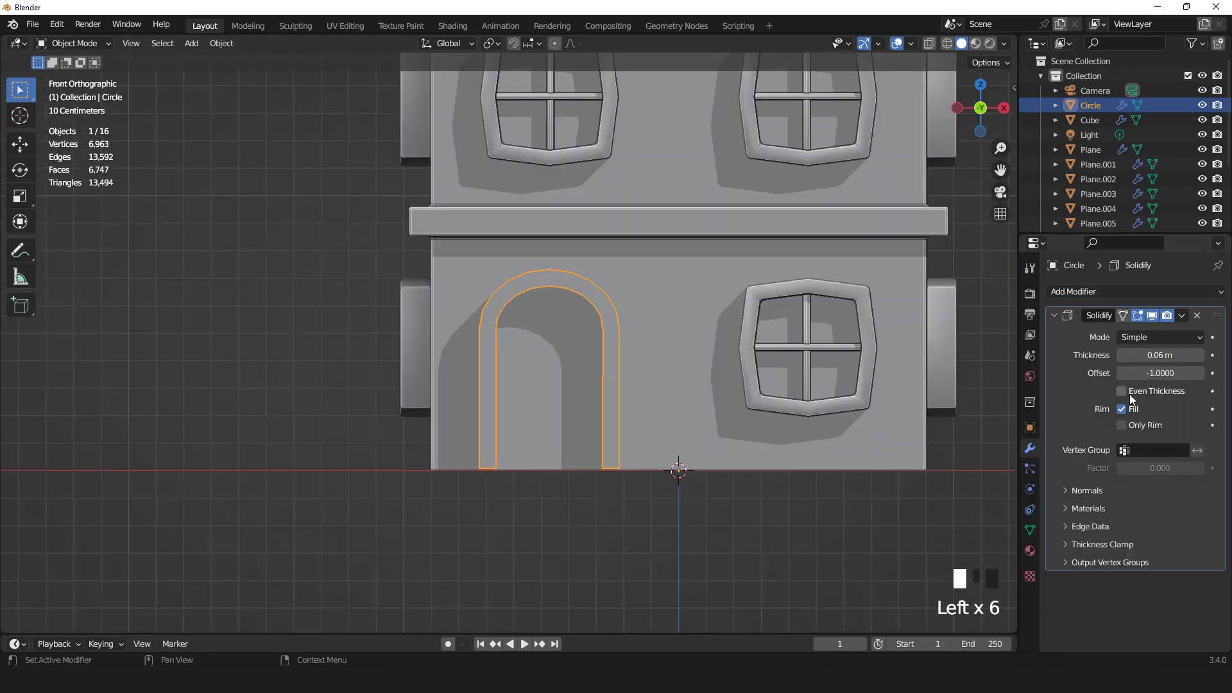
click(1130, 399)
scroll(737, 387, up, 2)
click(1200, 355)
Step: Widen the arch along X and raise all its vertices except the leg ends slightly along Z
key(Tab)
key(s)
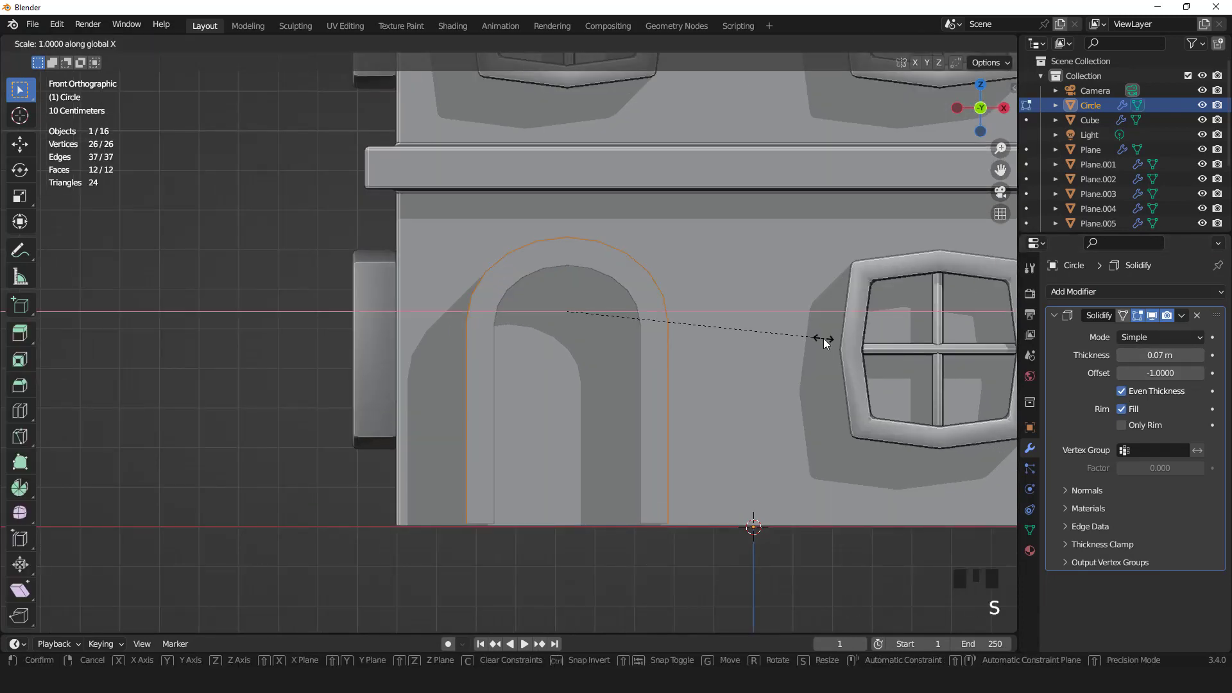
click(848, 340)
click(931, 43)
drag(353, 185, 733, 356)
key(g)
key(z)
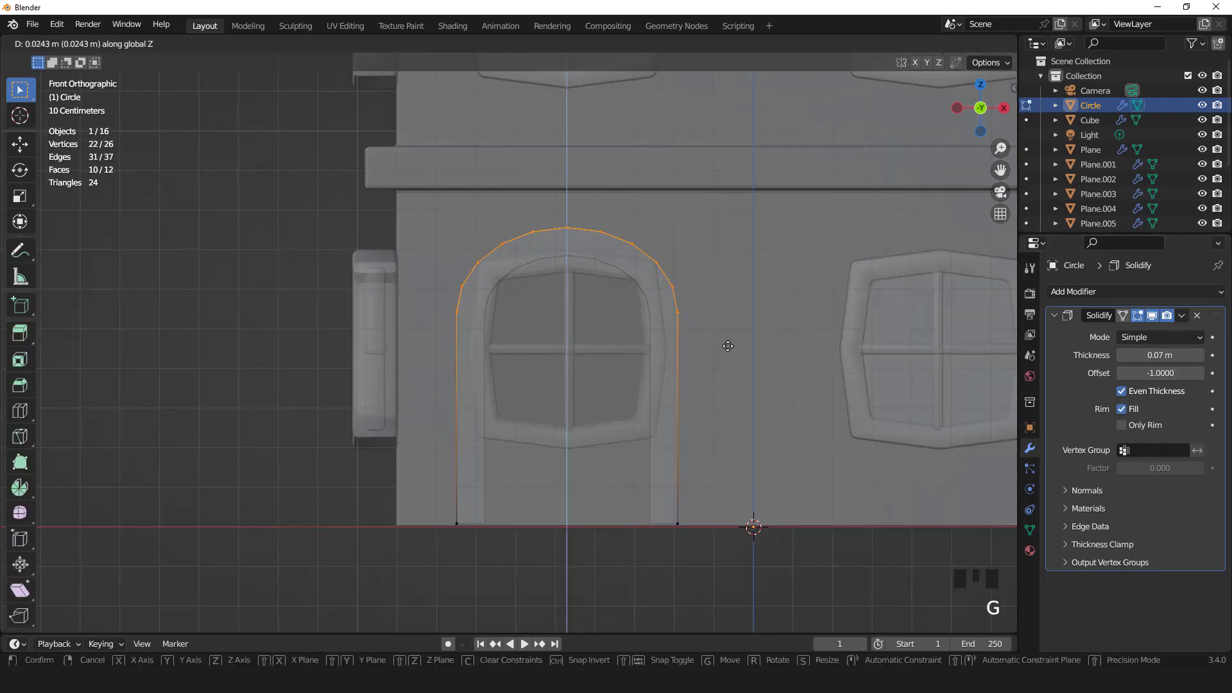
click(728, 338)
middle_drag(728, 339, 695, 317)
Step: Duplicate the whole arch in place, separate the copy into its own object and open that object for mesh editing
key(KP_1)
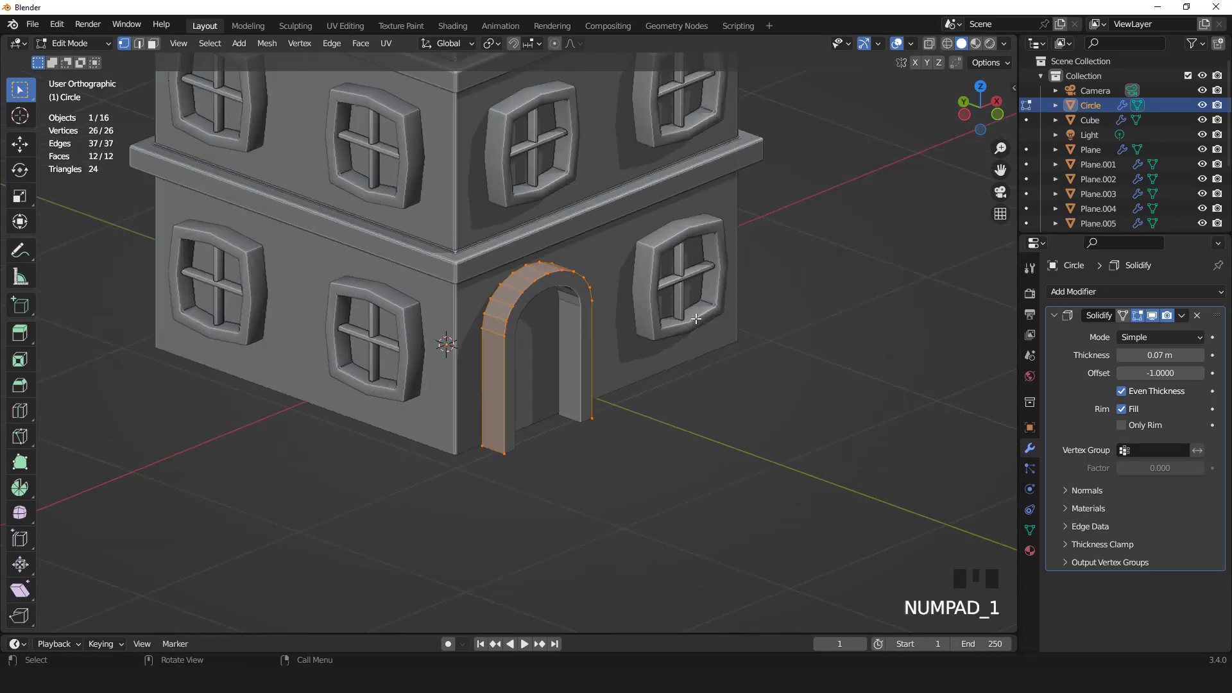
scroll(695, 318, up, 2)
key(shift+d)
right_click(696, 318)
key(p)
click(696, 319)
key(Tab)
click(1097, 120)
key(Tab)
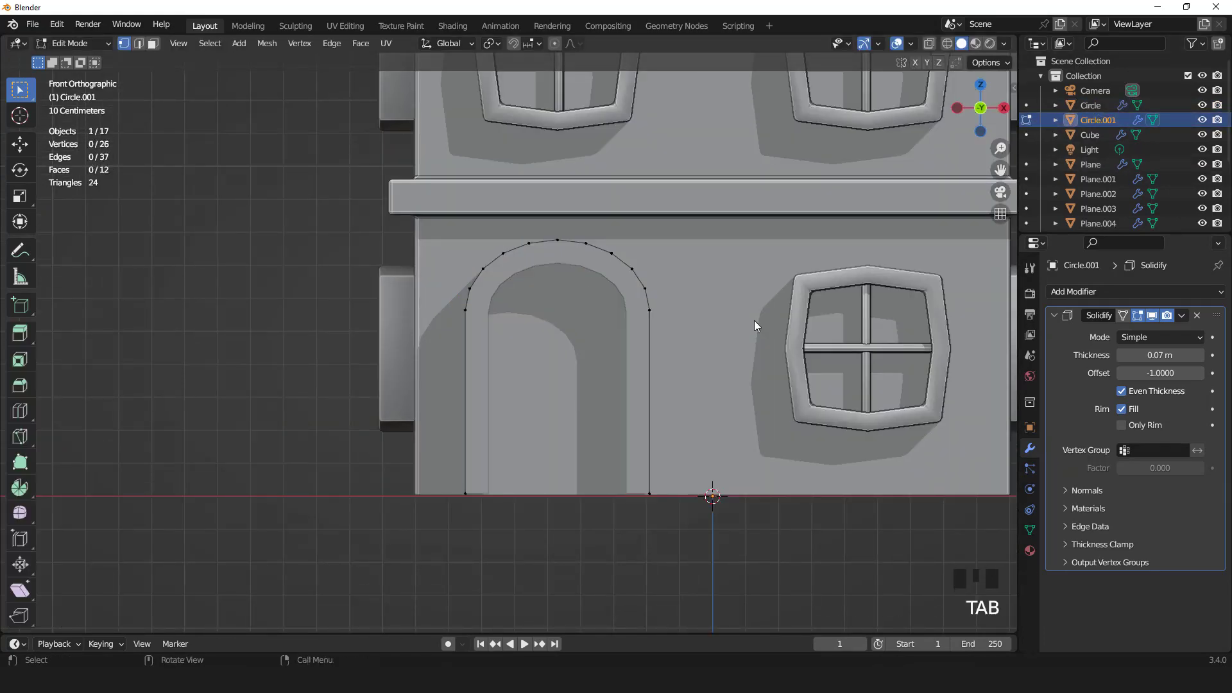
Step: Scale and move the duplicate arch to fit inside the outer frame and set its Solidify thickness to 0.04 m
key(a)
scroll(777, 381, up, 1)
key(s)
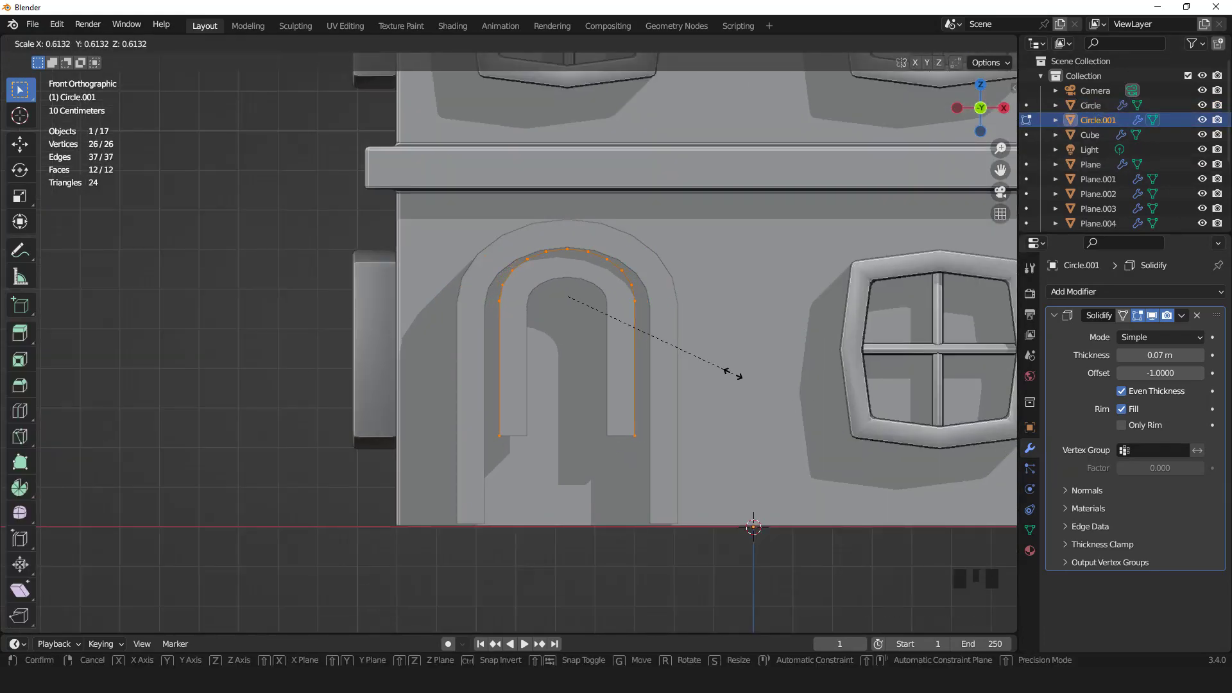
click(732, 373)
scroll(856, 421, up, 1)
key(g)
click(814, 427)
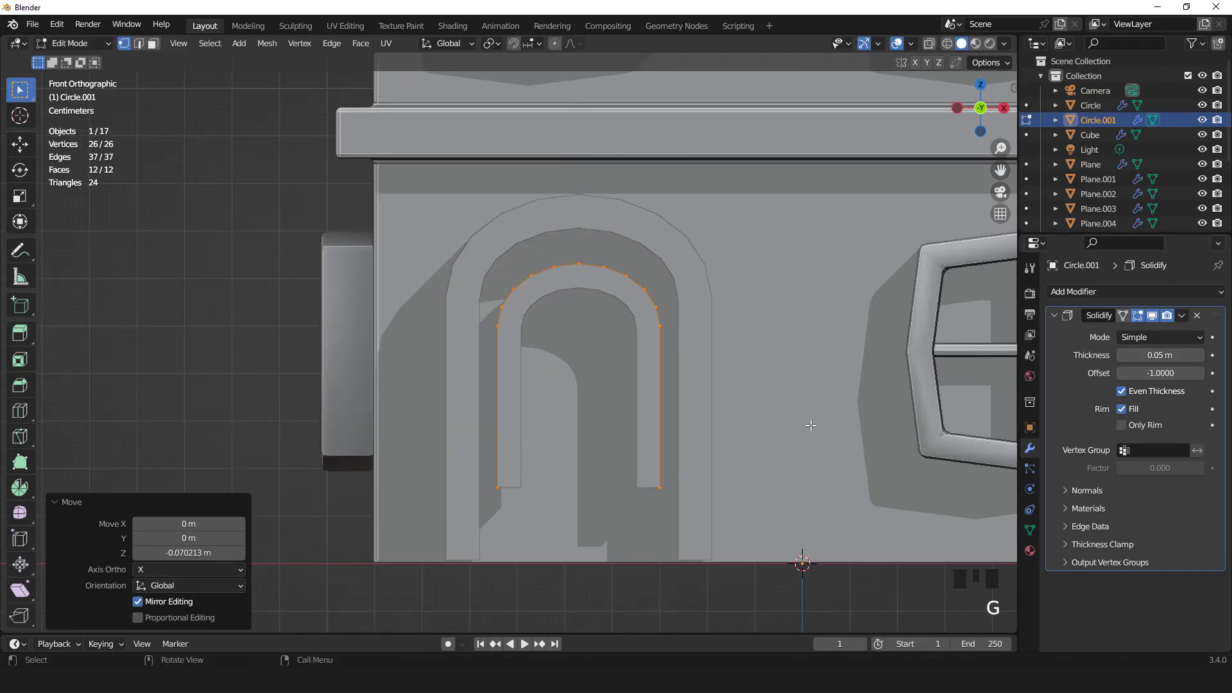
key(s)
click(856, 447)
click(1124, 355)
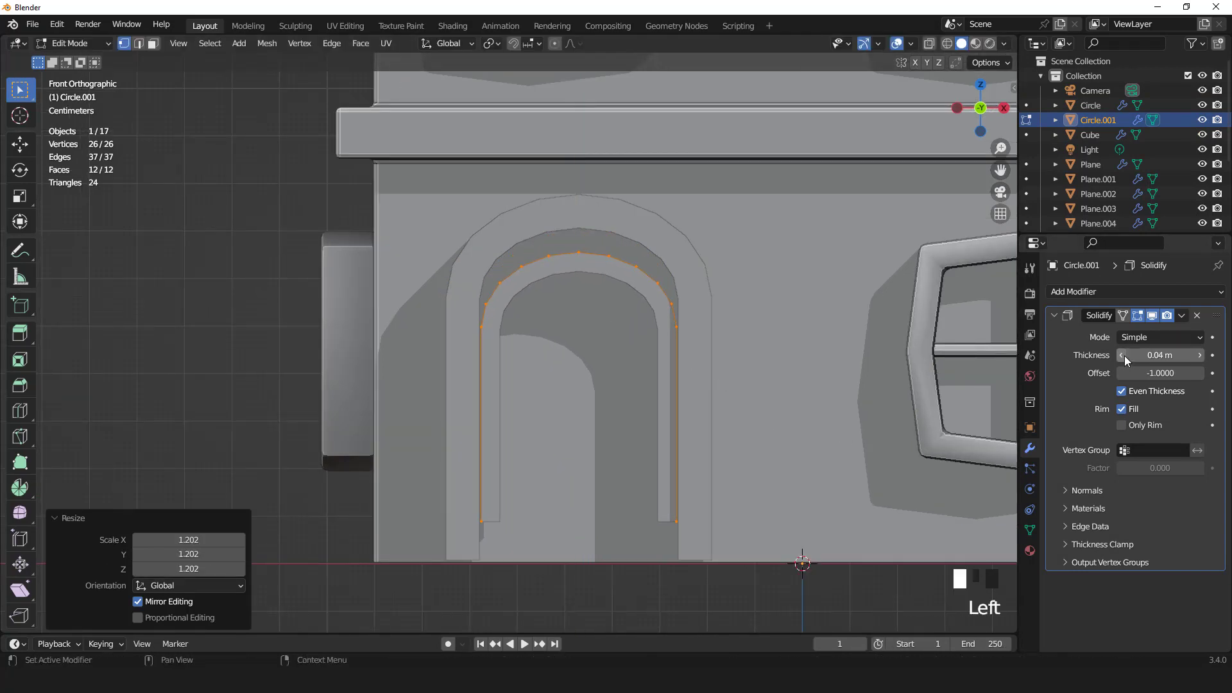
Step: Raise the inner arch's curved part along Z to meet the outer frame and lower its leg ends to the ground
click(928, 43)
drag(414, 226, 706, 349)
click(928, 43)
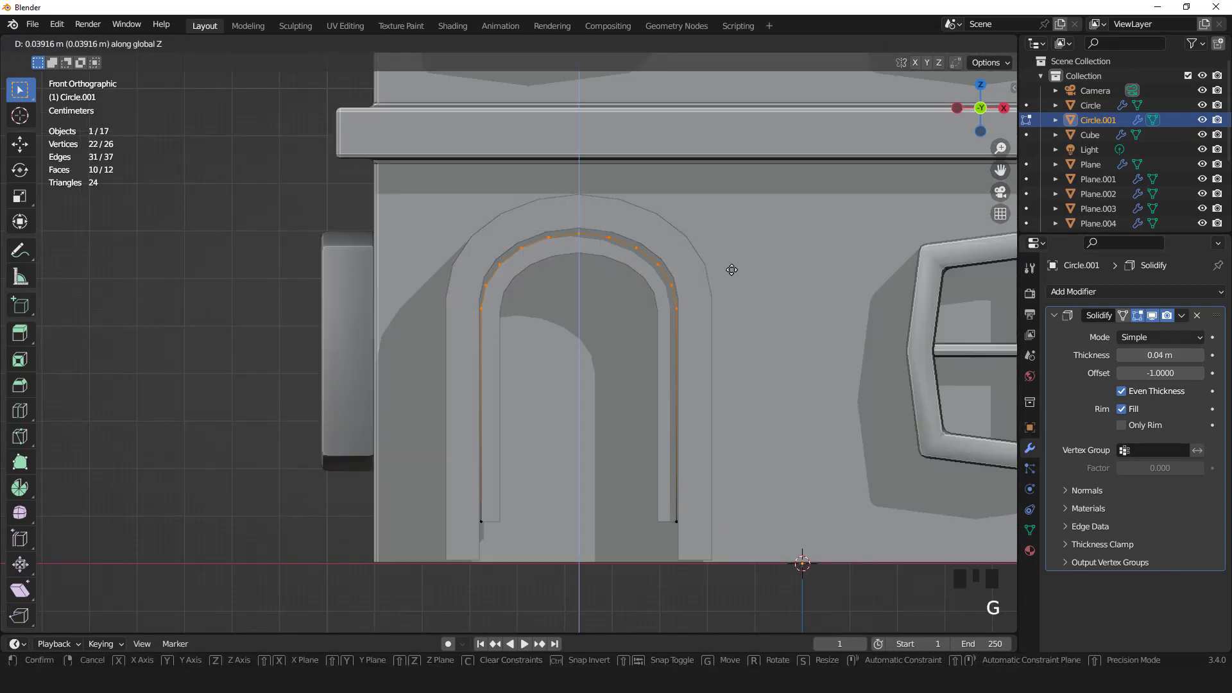
click(732, 265)
click(928, 43)
drag(435, 446, 705, 549)
click(928, 43)
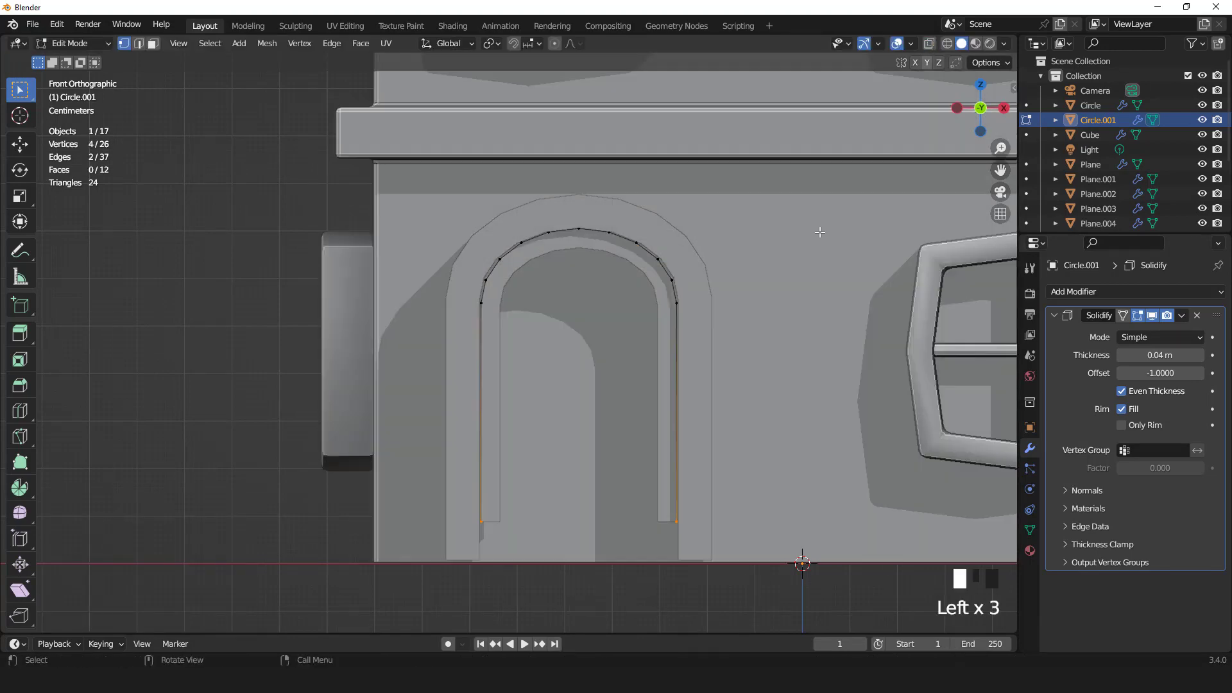
click(816, 289)
Step: Scale and move the entire inner arch to adjust its depth within the outer frame
key(a)
middle_drag(710, 366, 644, 352)
scroll(644, 352, up, 2)
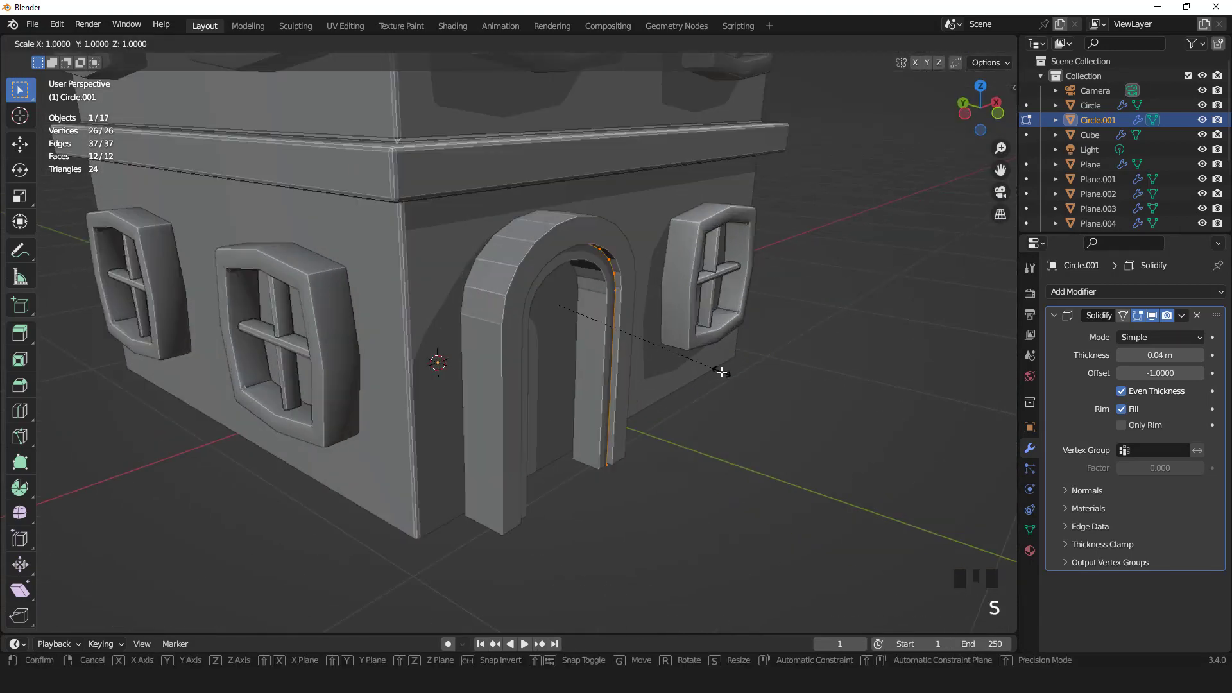
click(685, 357)
key(g)
click(684, 357)
key(KP_1)
key(Tab)
scroll(878, 94, down, 2)
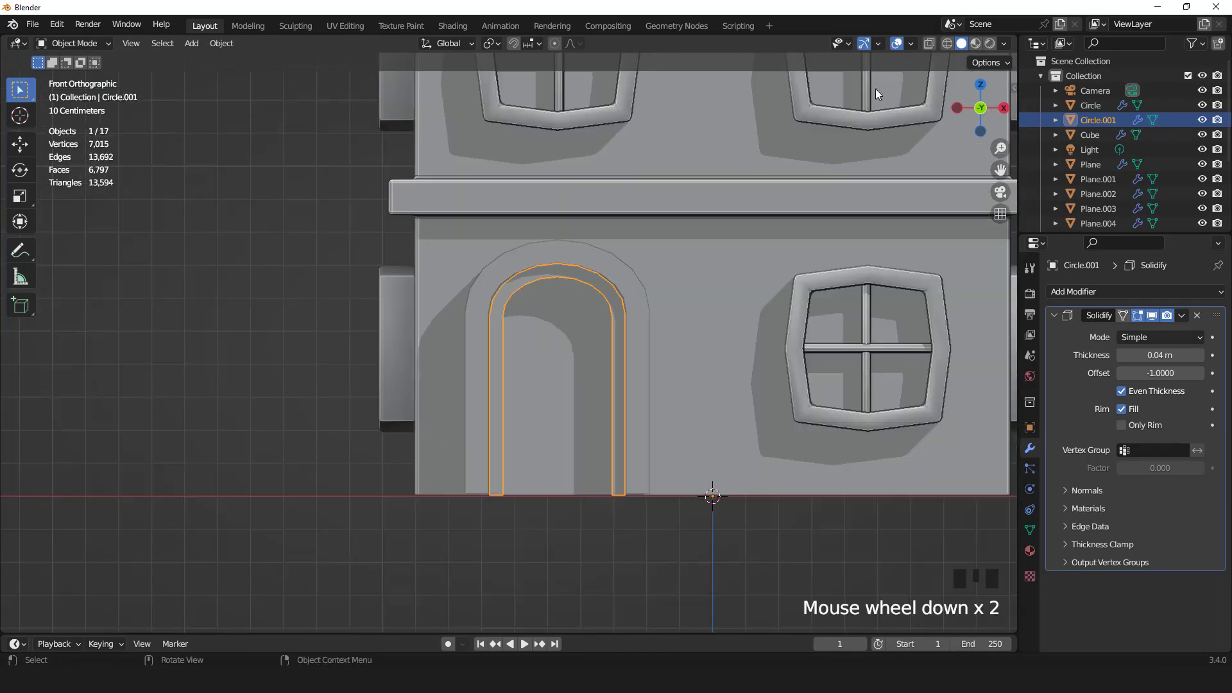
Step: Apply the outer arch's Solidify modifier and add a Bevel modifier with 4 segments and a small amount
middle_drag(876, 89, 679, 278)
key(KP_1)
click(620, 272)
scroll(718, 322, up, 1)
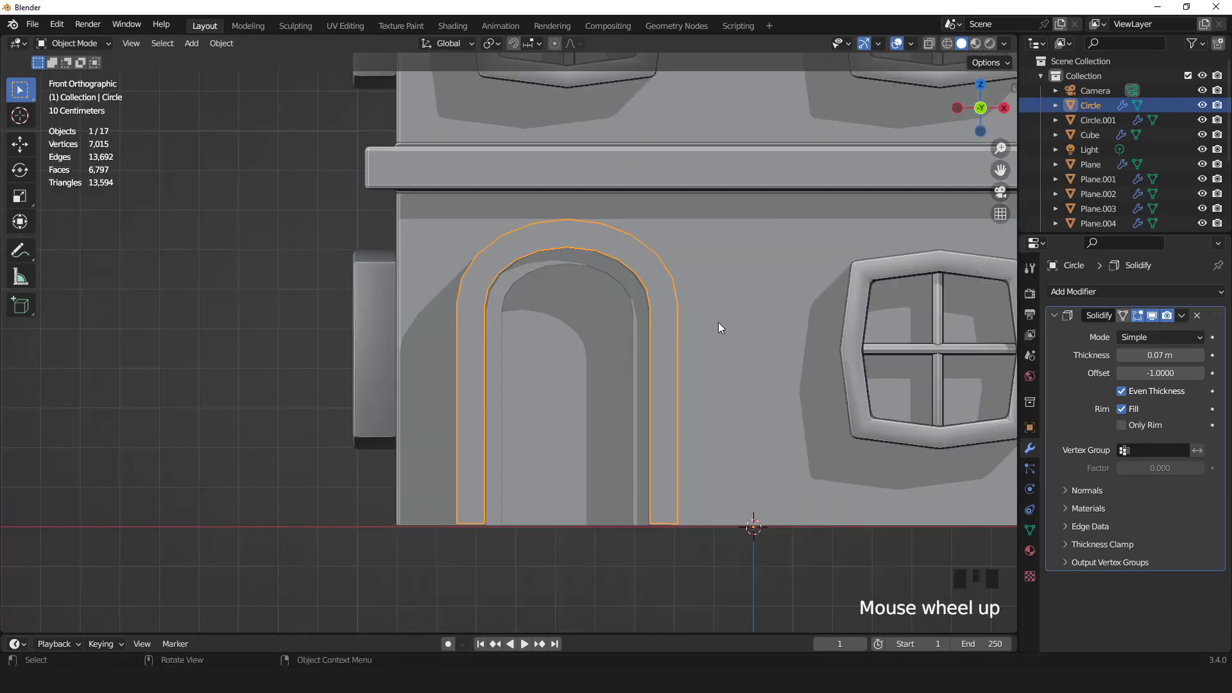
click(1118, 332)
click(1136, 292)
click(949, 344)
click(1198, 389)
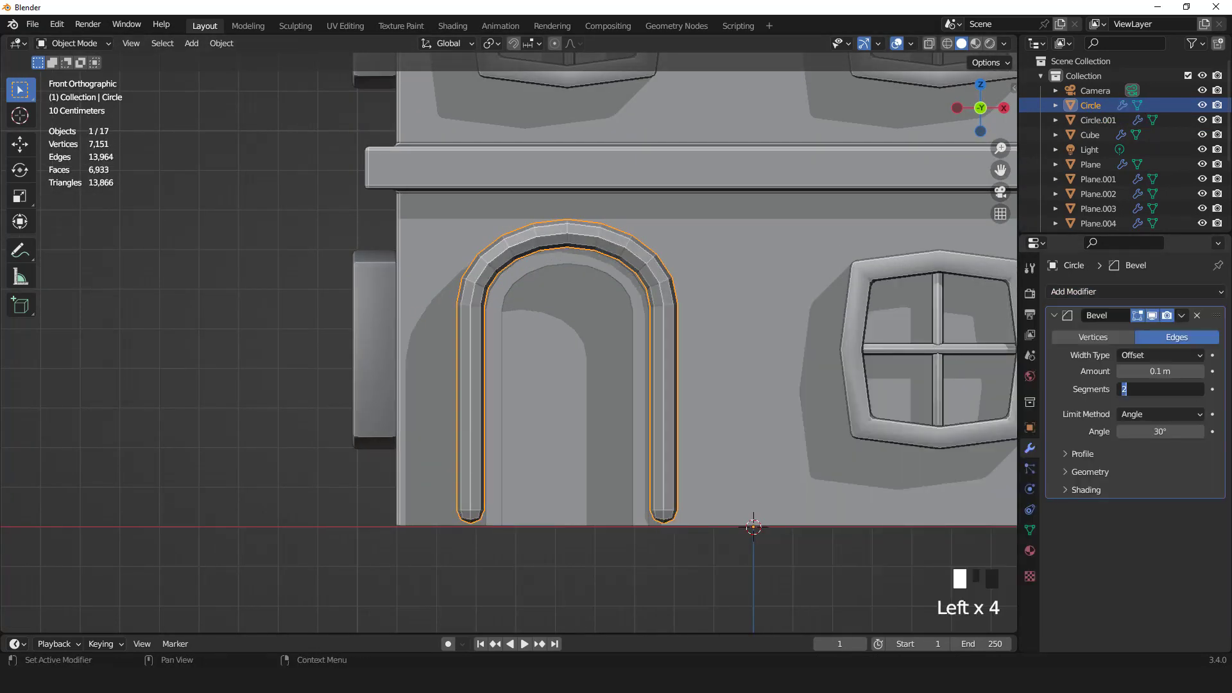
click(1199, 389)
click(1198, 389)
click(1198, 377)
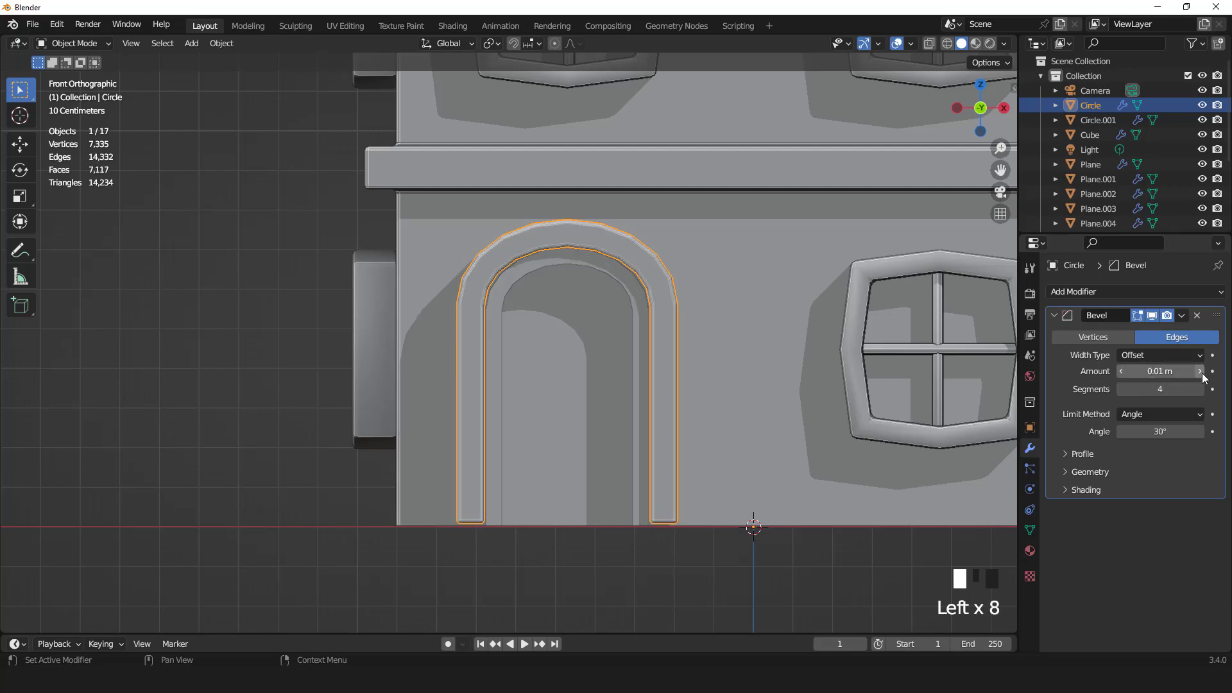
click(1202, 373)
Step: Apply the inner arch's Solidify modifier and add a Bevel modifier with 4 segments and a 0.01 m amount
click(642, 341)
click(1182, 316)
click(1120, 331)
click(1095, 292)
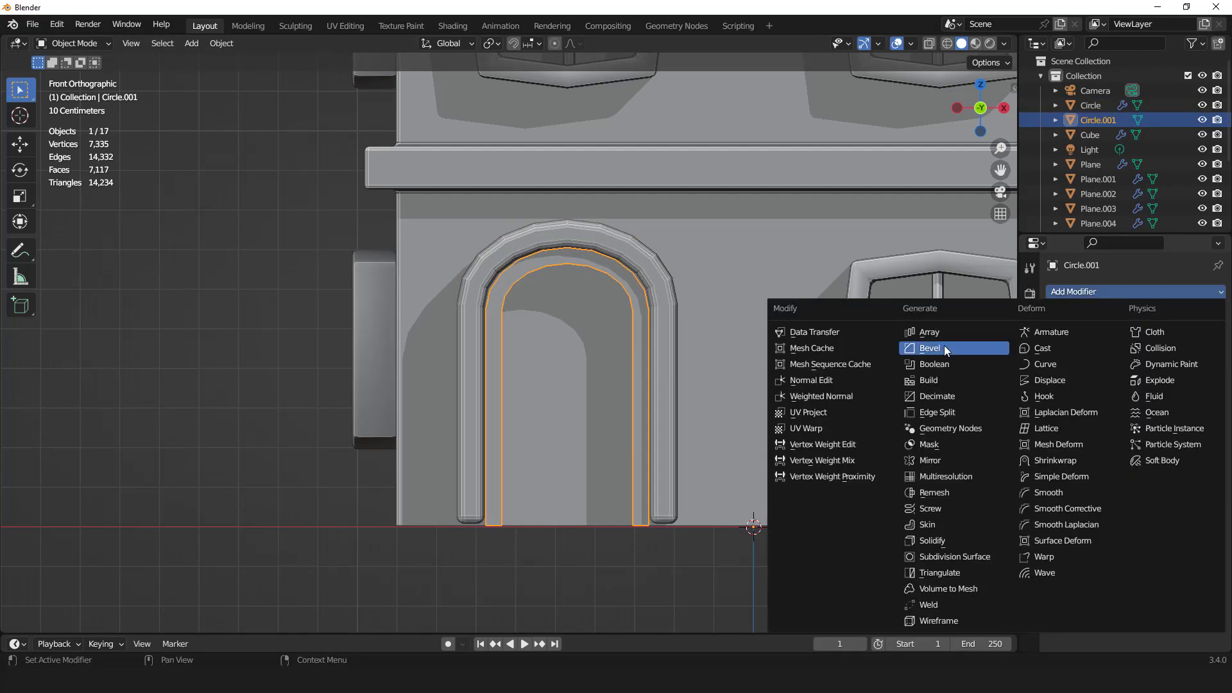
click(945, 346)
click(1200, 389)
click(1200, 389)
click(1200, 389)
drag(1200, 374, 1168, 375)
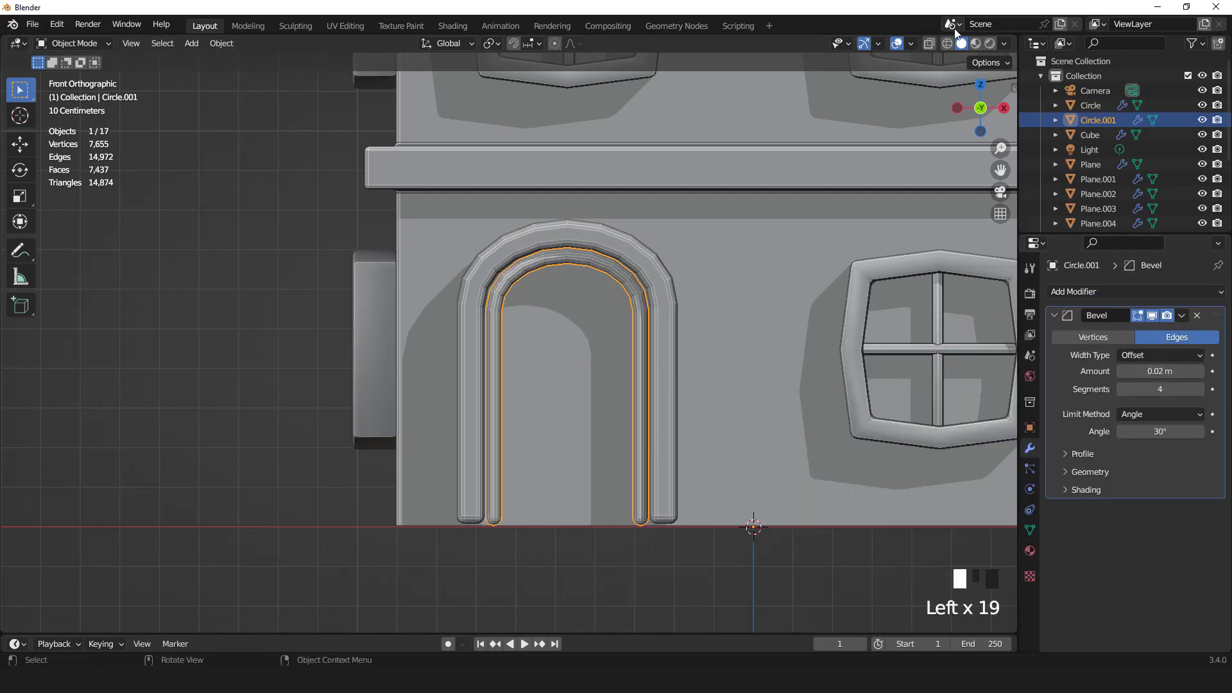
Step: Shade both the inner and outer arches with Auto Smooth at 30°
middle_drag(707, 296, 726, 313)
right_click(659, 268)
click(659, 268)
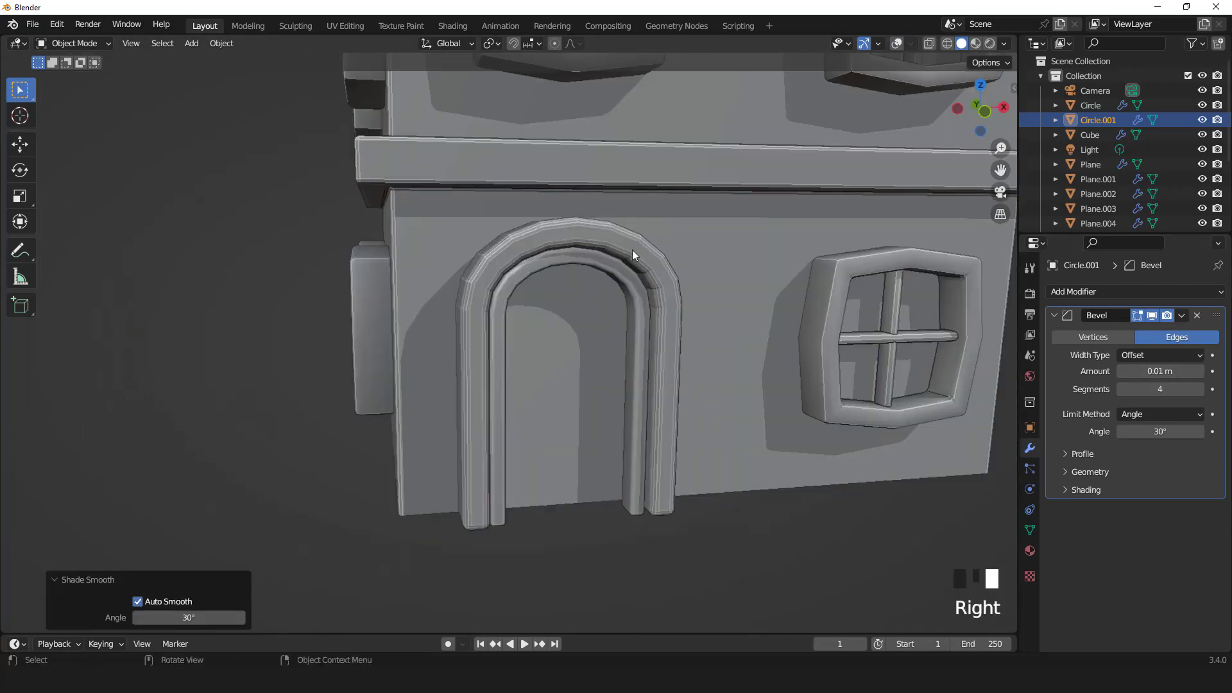
click(635, 248)
right_click(664, 238)
click(664, 238)
Step: Delete the two bottom end faces of the inner arch's legs
double_click(635, 397)
key(KP_1)
middle_drag(690, 367, 722, 354)
key(Tab)
key(3)
click(674, 485)
shift+click(490, 486)
key(x)
click(568, 436)
key(Tab)
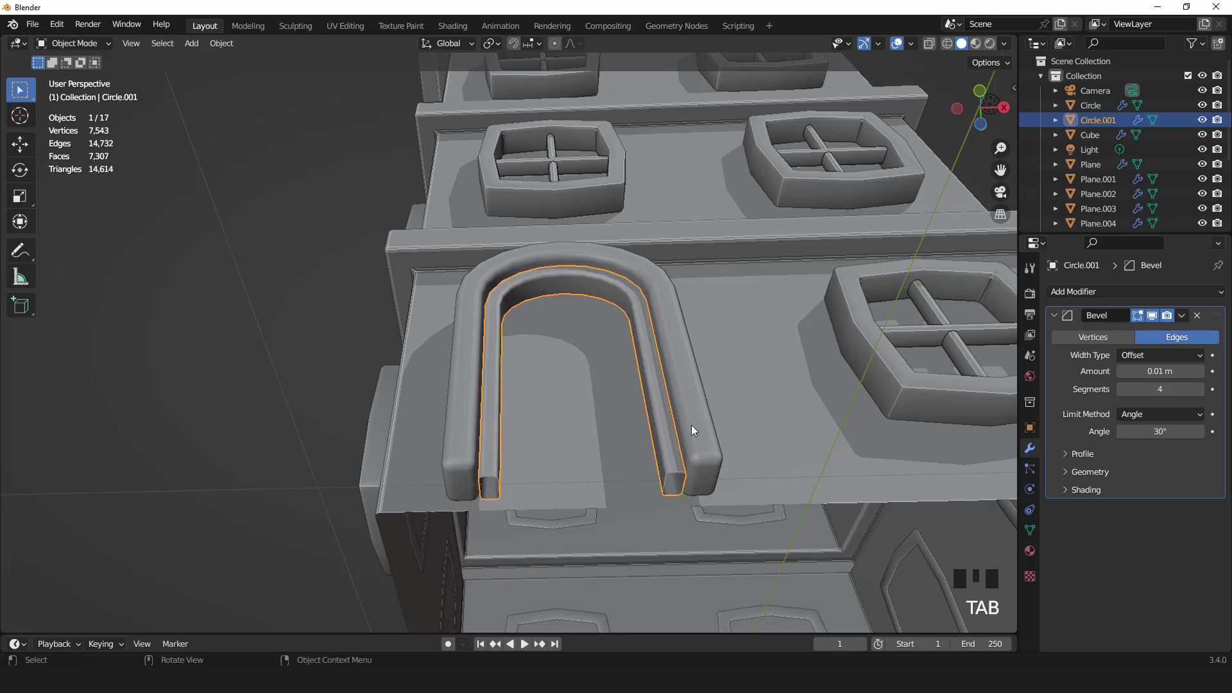
Step: Delete the two bottom end faces of the outer arch's legs
click(691, 427)
key(Tab)
key(x)
click(507, 404)
key(Tab)
Step: Edit both arches together and flatten their bottom vertices to one level by scaling them to 0 along Z
shift+click(663, 427)
key(KP_1)
key(Tab)
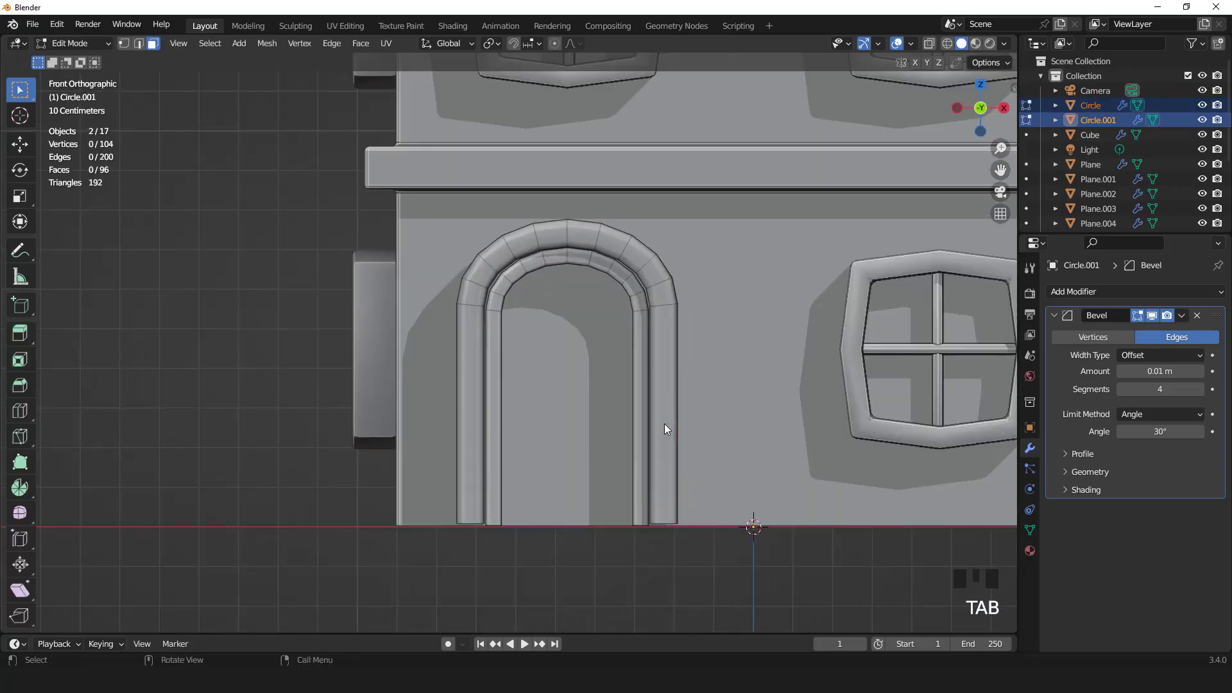
key(1)
click(709, 587)
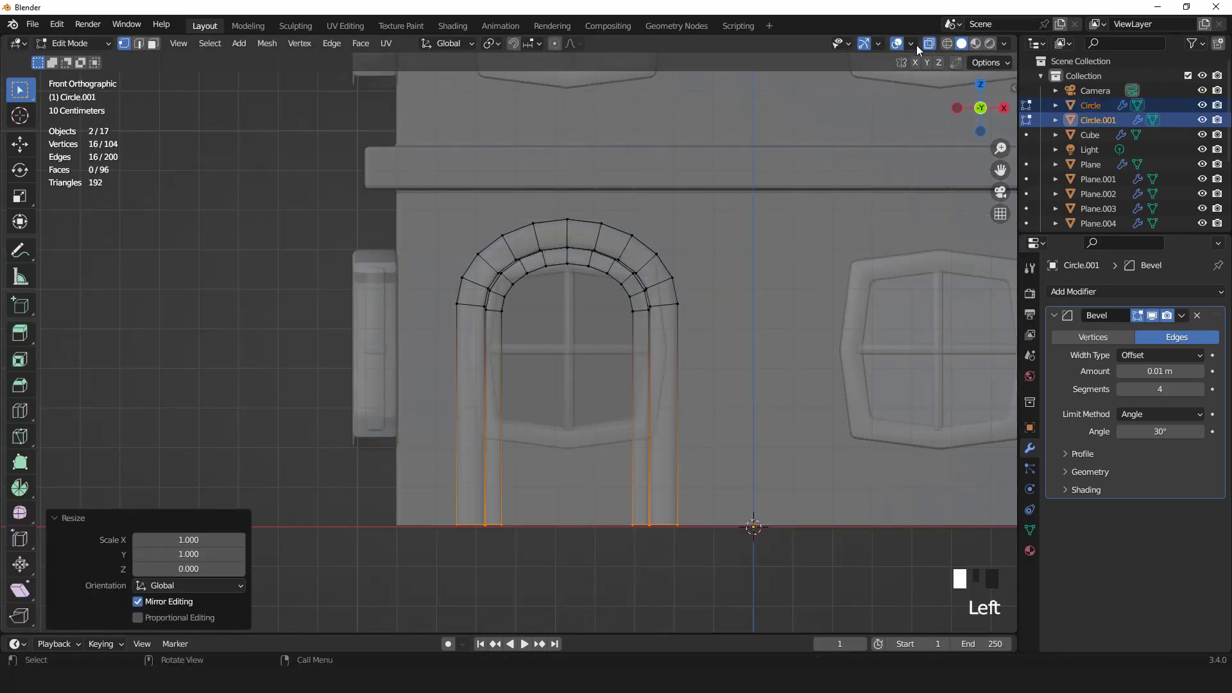
click(928, 44)
key(Tab)
Step: Duplicate the long inner side face of the inner arch's leg and move the copy about -0.146 m along X into the opening
scroll(691, 278, up, 2)
click(690, 278)
key(Tab)
scroll(589, 352, down, 2)
middle_drag(589, 353, 585, 353)
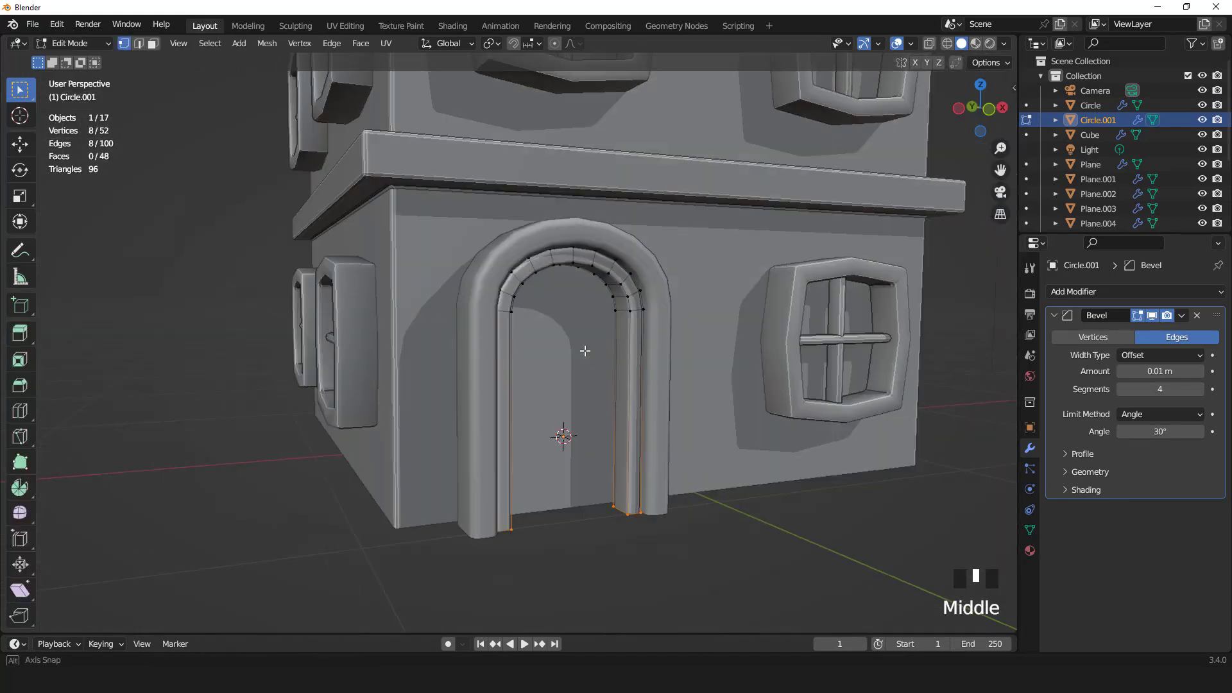
key(3)
click(635, 366)
key(KP_1)
click(569, 379)
Step: Rotate the duplicated face to horizontal, scale it to about 0.539 and shift it along X between the door legs
key(r)
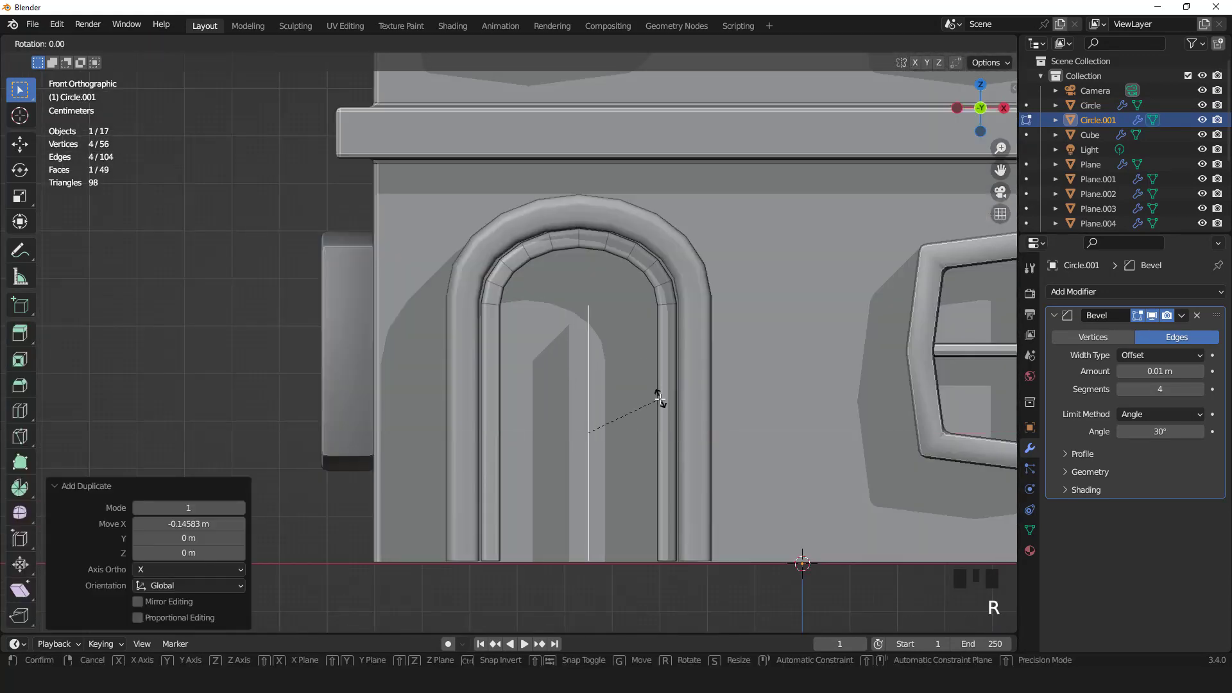
click(668, 411)
key(s)
click(697, 440)
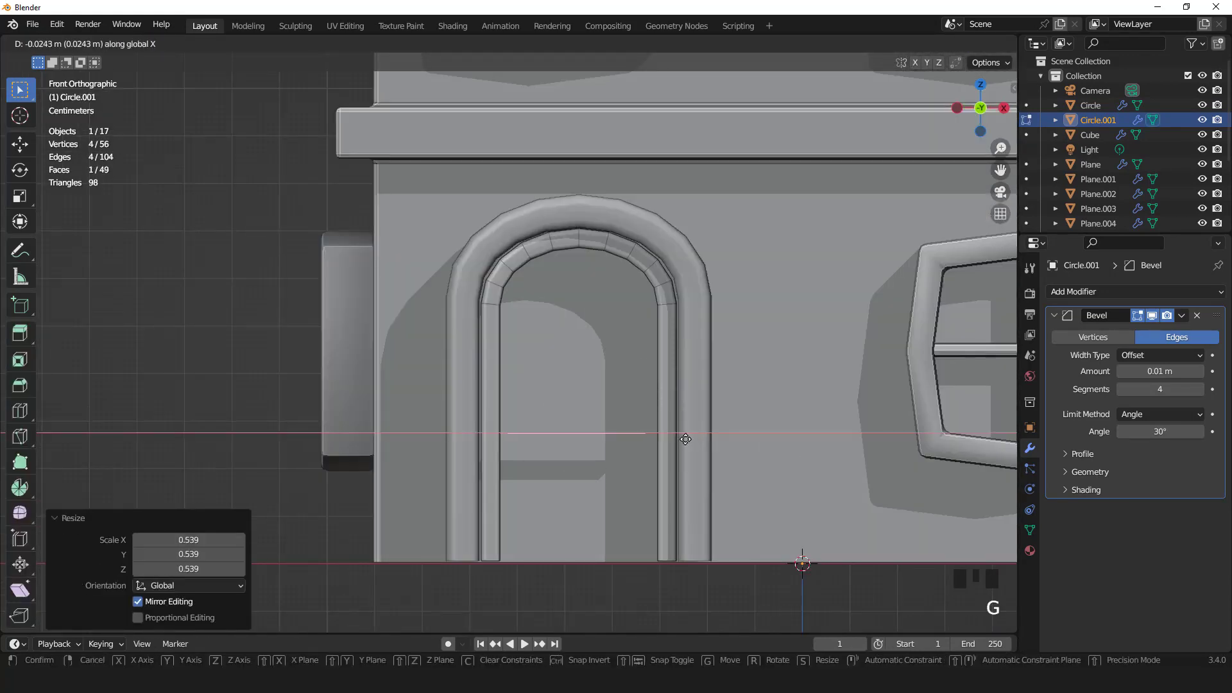
click(687, 437)
Step: Scale the horizontal face along X and nudge it about 0.003 m so it spans exactly between the inner legs
scroll(686, 424, up, 2)
shift+middle_drag(686, 408, 666, 263)
scroll(681, 267, up, 1)
key(s)
key(x)
click(840, 297)
key(g)
key(x)
click(842, 296)
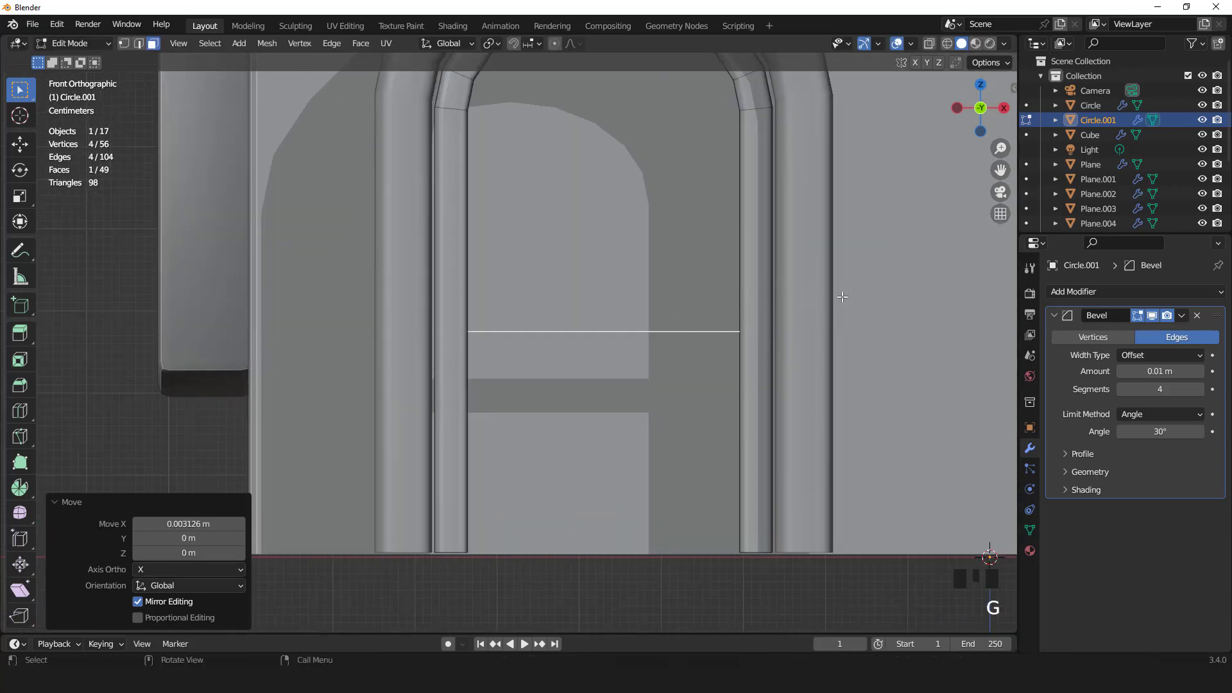
Step: Extrude the horizontal face up about 0.03 m into a crossbar and scale the whole bar to about 0.906 in Y and 1.205 in Z
key(e)
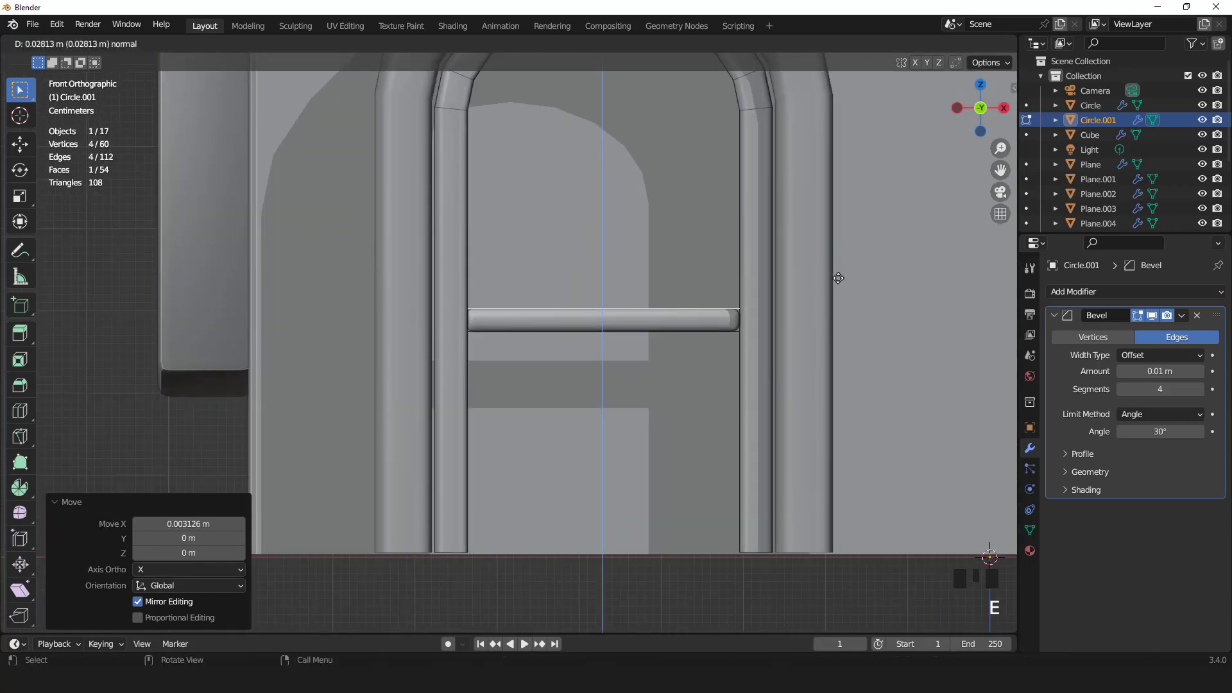
click(839, 275)
middle_drag(839, 275, 785, 304)
key(ctrl+KP_Add)
key(ctrl+KP_Add)
key(ctrl+KP_Add)
key(s)
key(y)
click(738, 303)
key(KP_1)
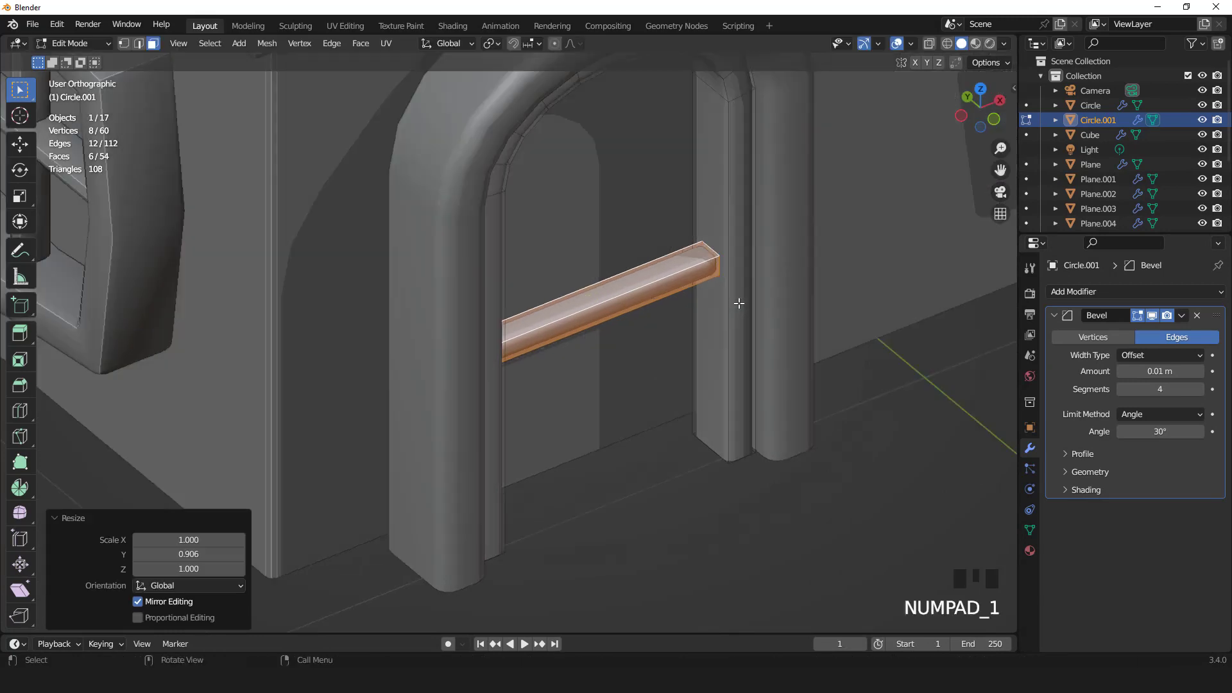
key(s)
key(z)
click(773, 318)
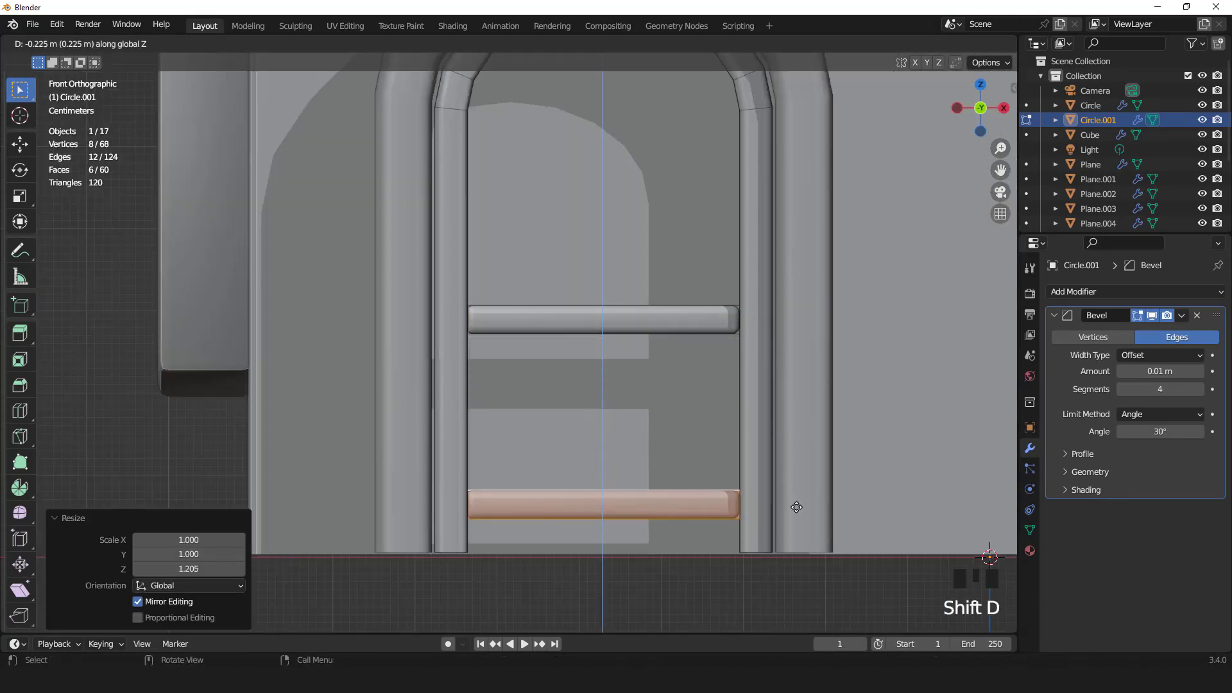
Step: Duplicate the crossbar down along Z to the door's base and extend both bars slightly along X into the legs
click(799, 536)
shift+click(698, 306)
key(ctrl+KP_Add)
key(ctrl+KP_Add)
key(ctrl+KP_Add)
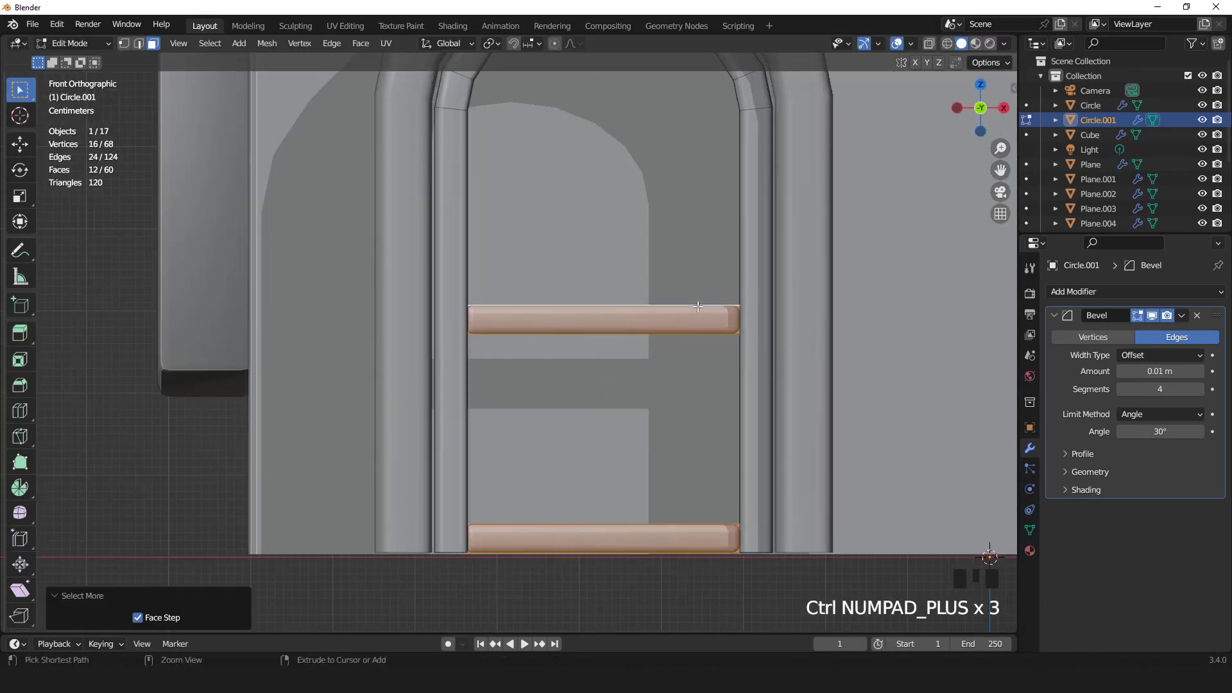
click(778, 327)
Step: Duplicate the upper crossbar's long faces, rotate the copy 90° about Y and scale it to about 0.704
scroll(641, 374, down, 2)
scroll(626, 343, up, 2)
alt+click(619, 335)
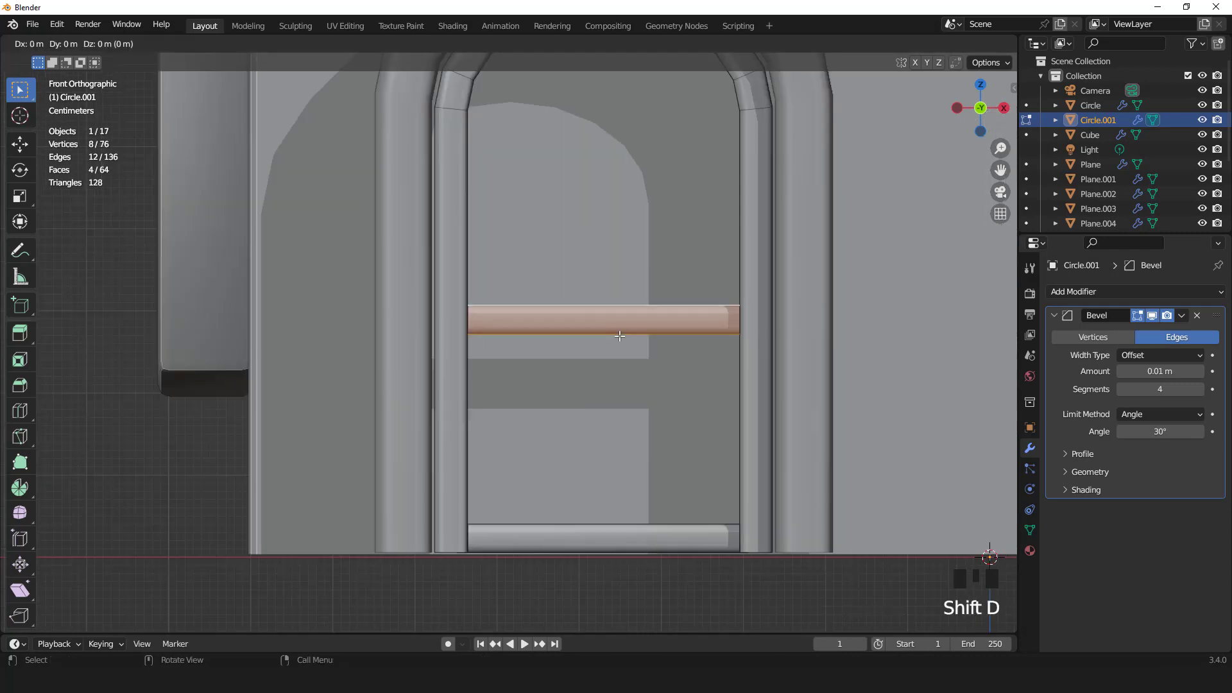
click(611, 387)
text(ry90)
key(Return)
key(s)
click(656, 405)
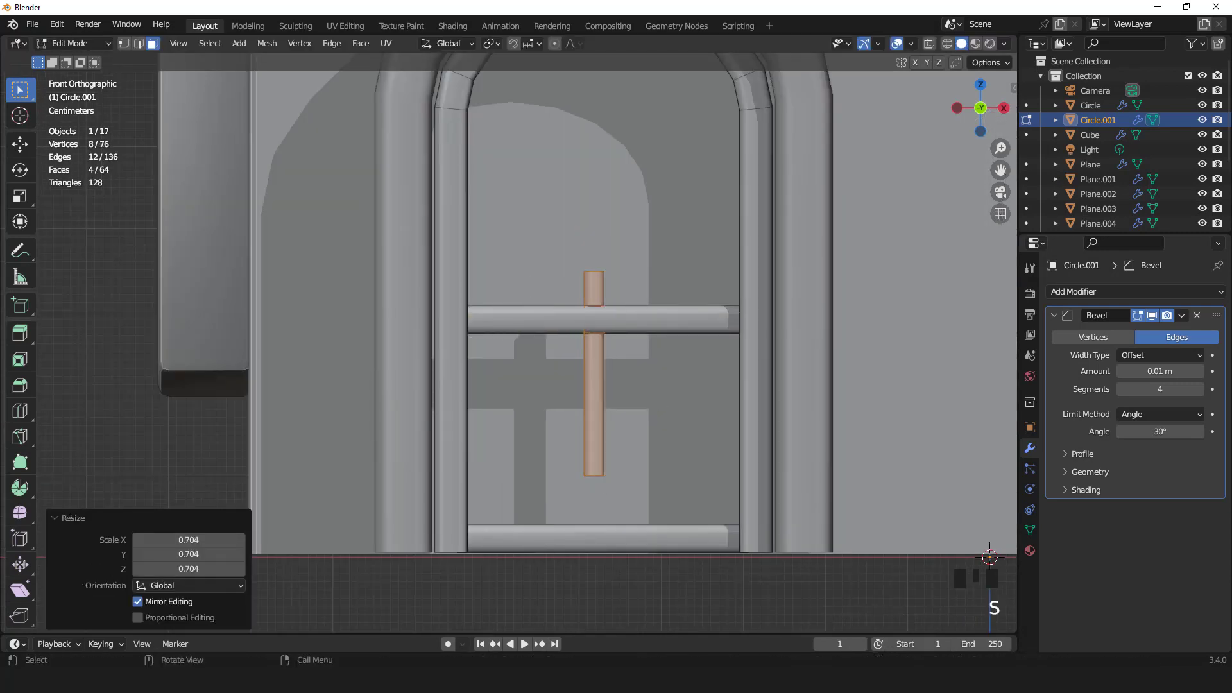
Step: Center the vertical bar between the two crossbars and scale it to about 1.257 along Z to span the gap
click(658, 455)
key(s)
key(z)
click(670, 462)
Step: Scale the vertical bar to about 1.288 along X and move it about 0.137 m along X against the door's left leg
key(s)
key(x)
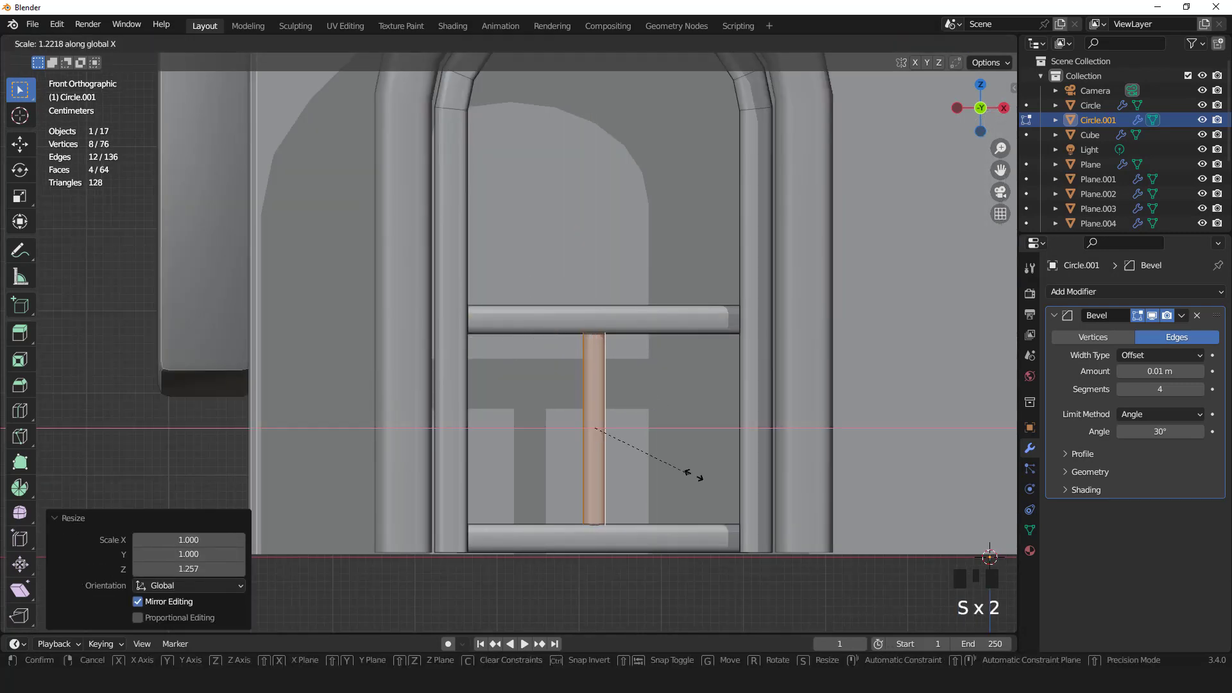
click(695, 475)
key(g)
key(x)
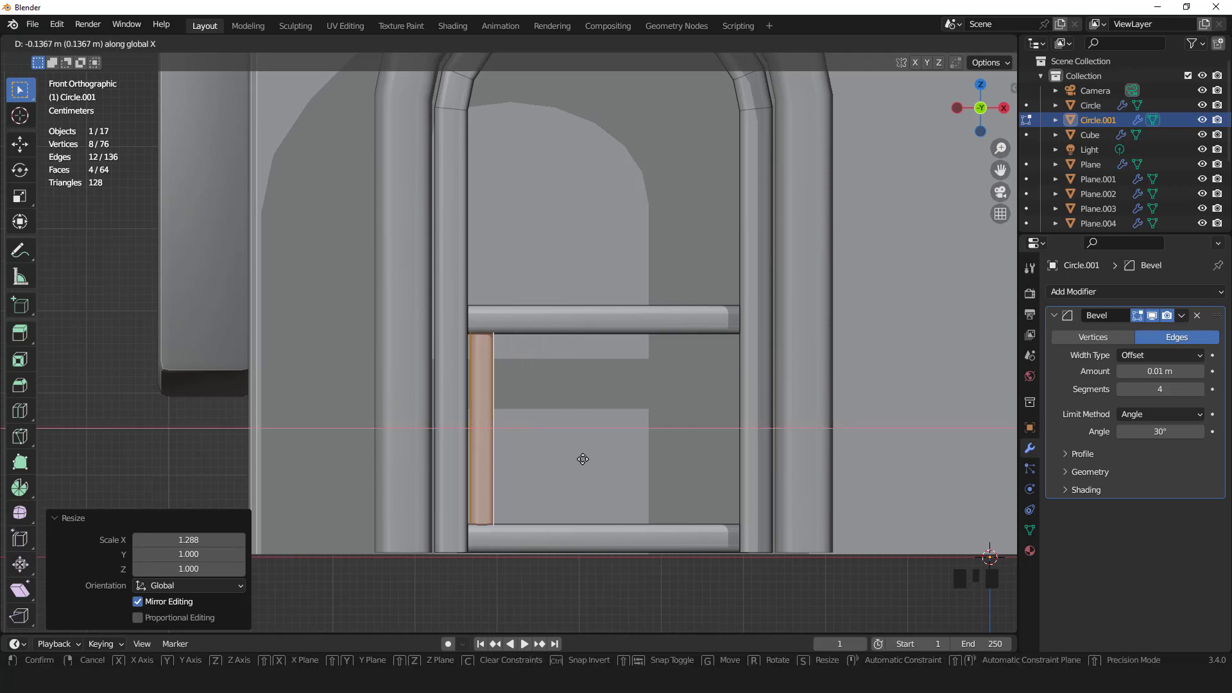
click(582, 458)
Step: Separate the vertical bar into its own object and select it in Object Mode
key(p)
click(582, 452)
key(Tab)
click(486, 439)
Step: Add an Array modifier to the separated bar with a count of 12
click(1085, 293)
click(935, 333)
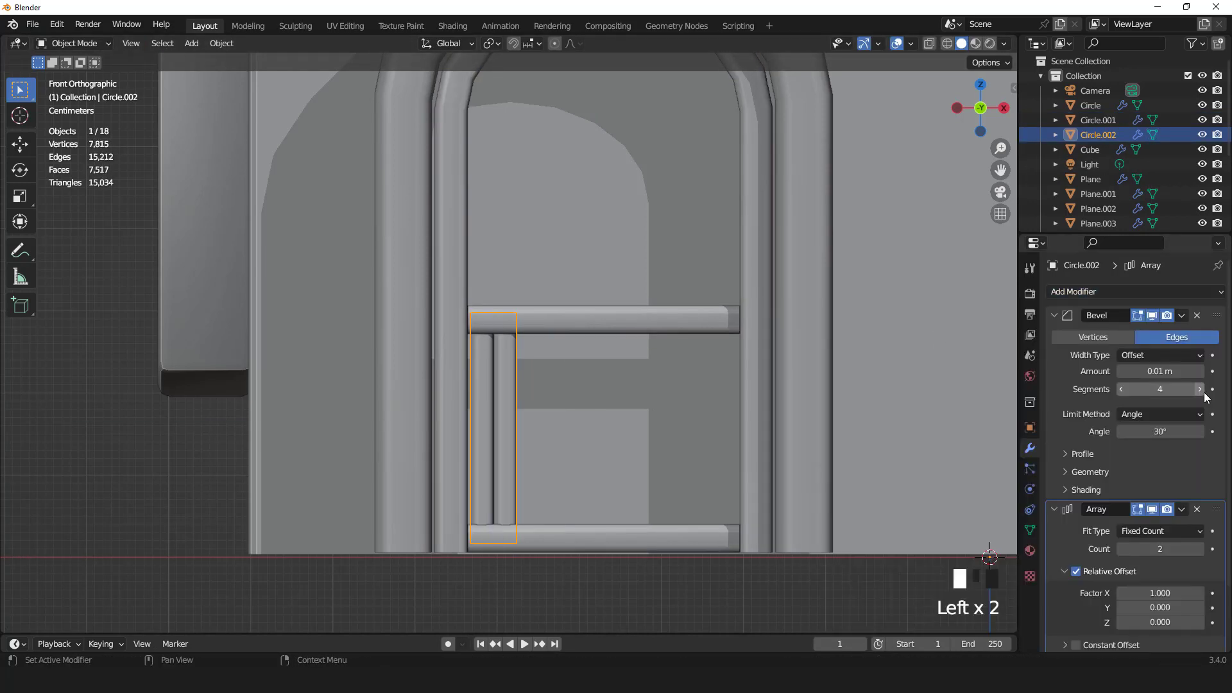
click(1199, 548)
click(1199, 549)
click(1200, 549)
click(1199, 549)
click(1199, 548)
click(1199, 549)
Step: Scale the base bar's geometry so the row of slats fits exactly between the door's two legs
key(Tab)
key(a)
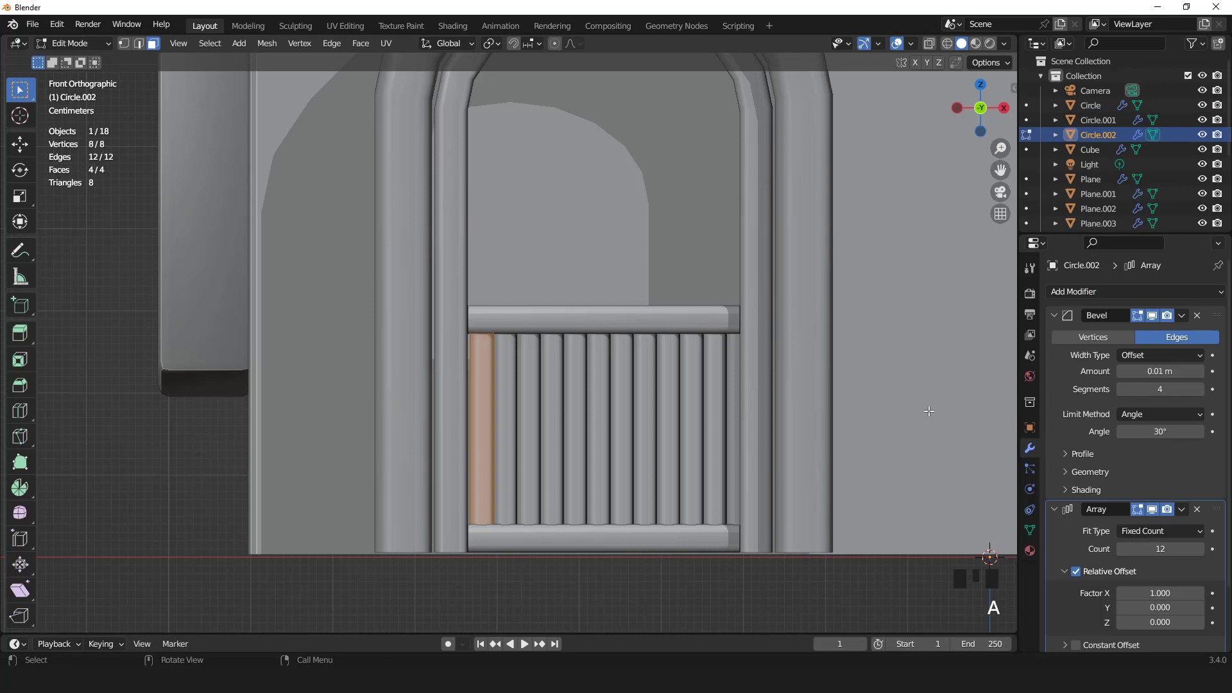
key(s)
click(930, 421)
key(Tab)
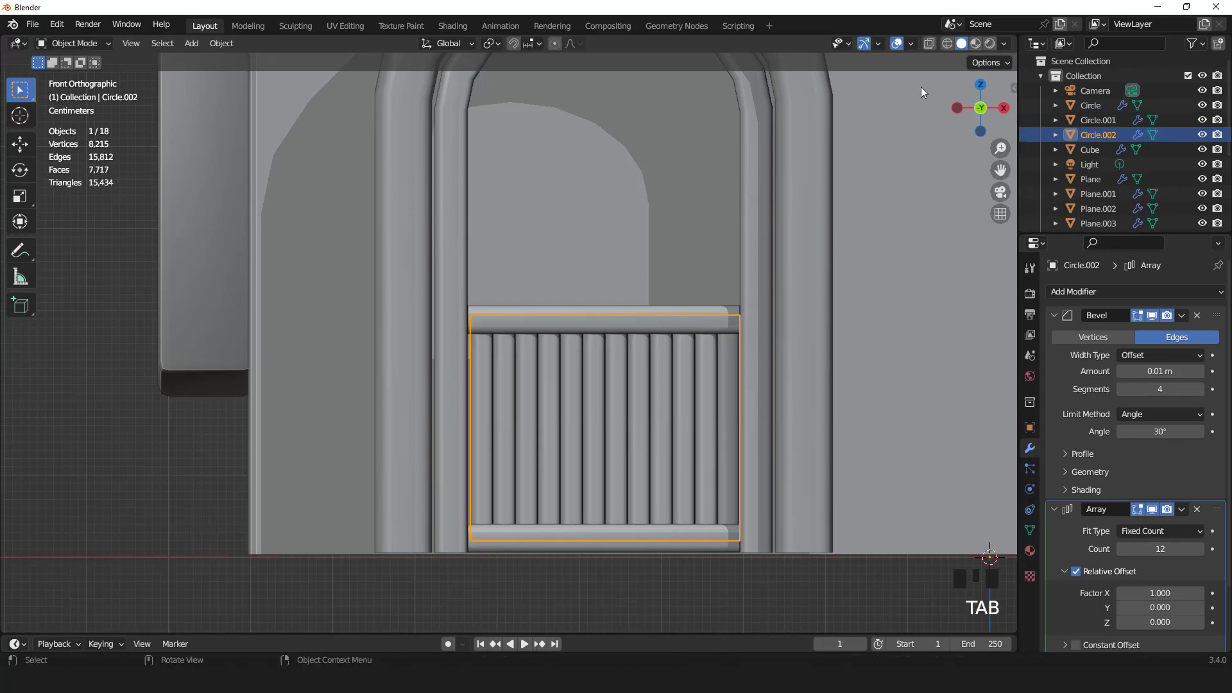
Step: Move the slats' Array modifier above the Bevel, apply it, and check the slatted panel in perspective without overlays
drag(1216, 509, 1215, 311)
click(1181, 316)
click(1154, 330)
scroll(925, 128, down, 2)
click(896, 44)
scroll(803, 161, down, 2)
middle_drag(679, 282, 742, 315)
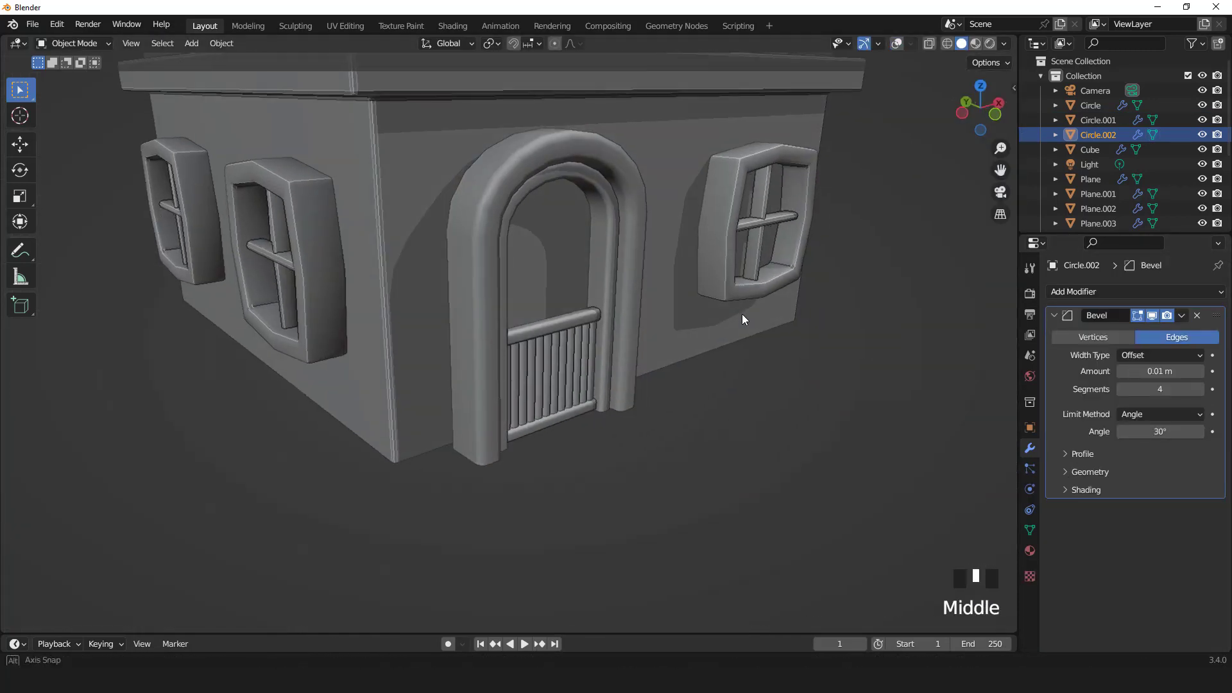
Step: Duplicate the upper crossbar into the door's window opening and scale the copy to about 0.717
key(KP_1)
scroll(611, 329, up, 2)
click(610, 329)
key(Tab)
click(599, 324)
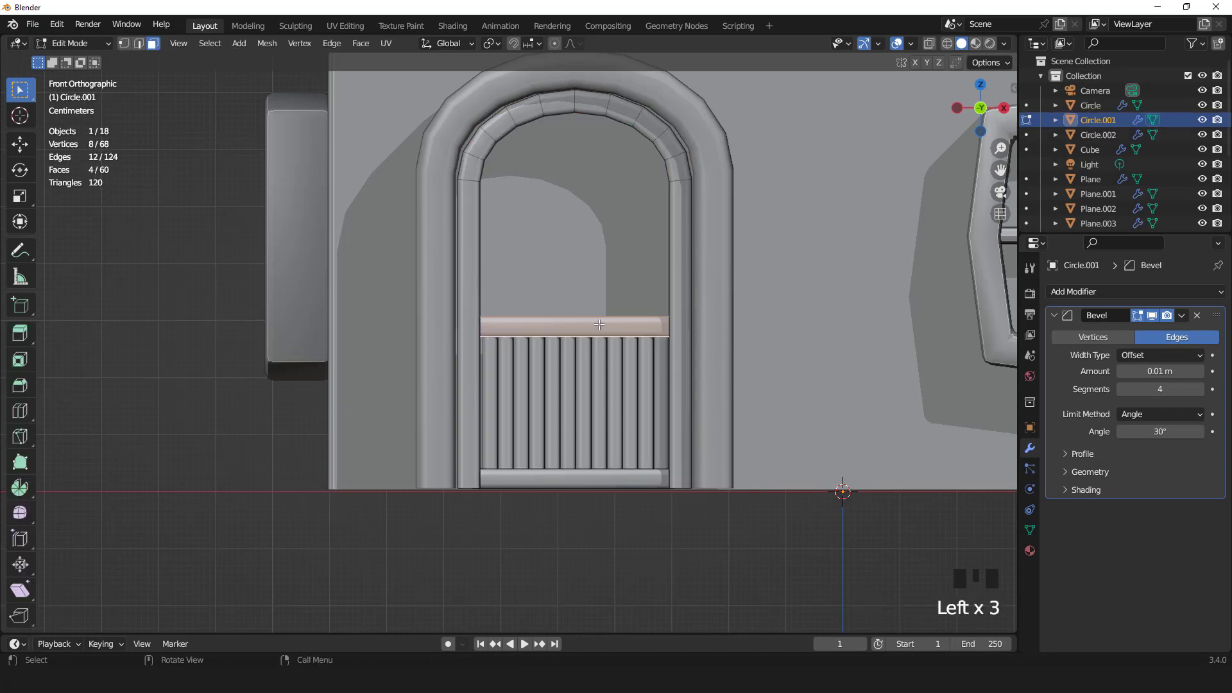
click(594, 235)
click(649, 272)
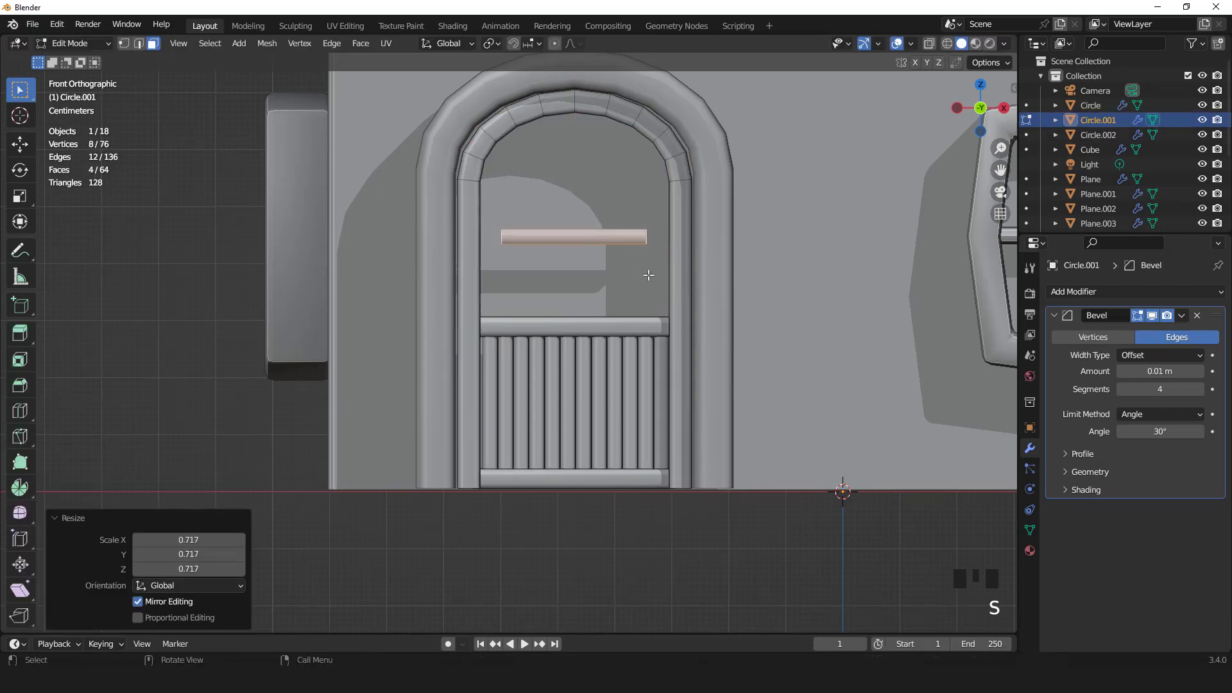
Step: Extend the window crossbar along X so it meets both legs of the inner door frame
middle_drag(649, 272, 929, 379)
key(KP_1)
scroll(594, 263, up, 1)
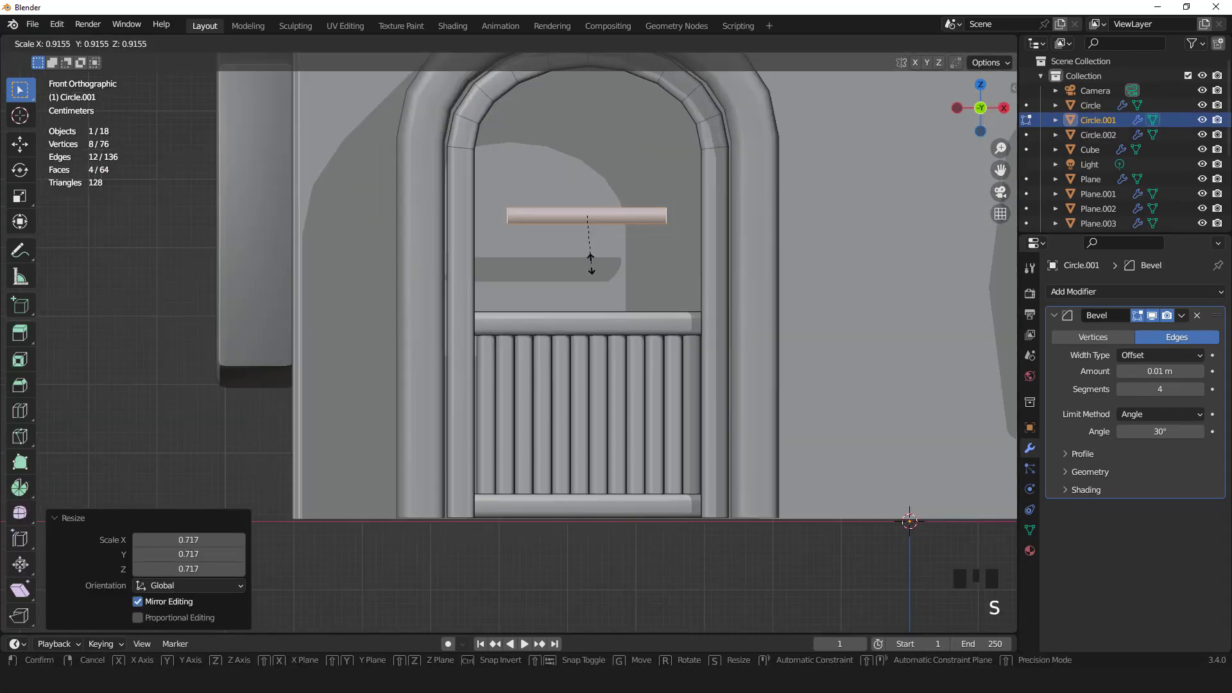
right_click(630, 278)
middle_drag(629, 277, 619, 276)
key(KP_1)
Step: Duplicate the window crossbar in place, rotate the copy 90° about Y and move it along Z
key(shift+d)
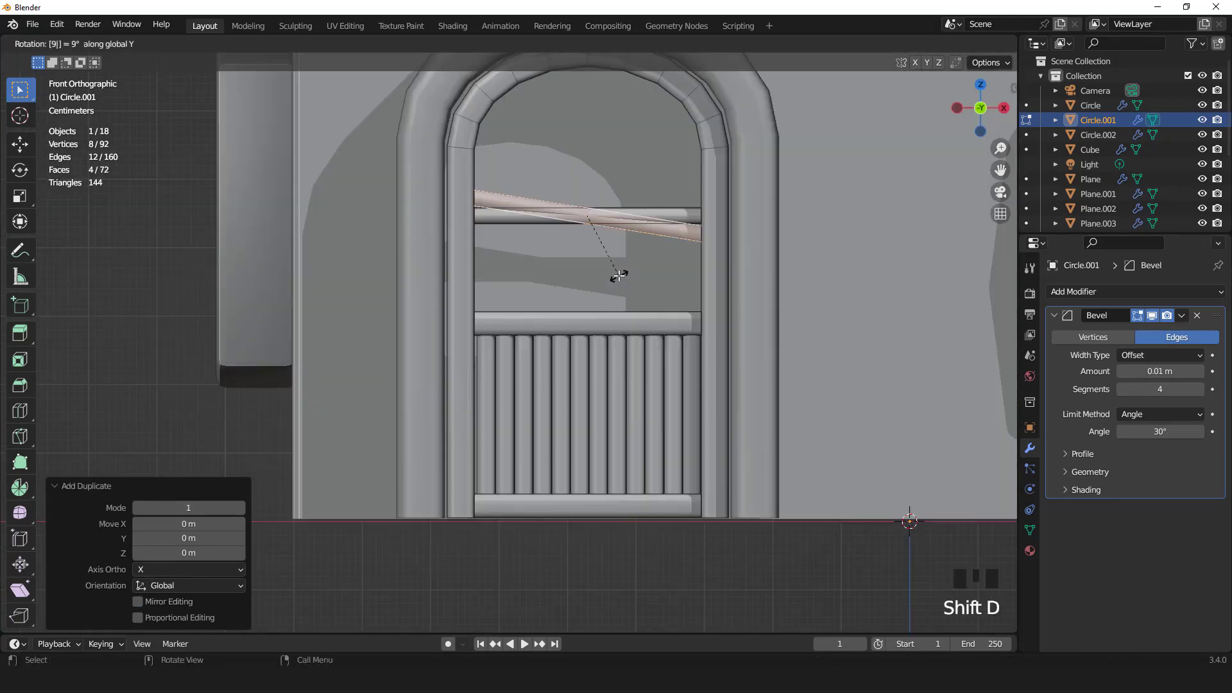
key(0)
click(620, 275)
key(g)
key(z)
click(619, 259)
Step: Fit the vertical window bar between arch and crossbar, scaling it to about 1.201 along Z and nudging it along Y
scroll(616, 231, down, 1)
shift+middle_drag(614, 202, 651, 349)
scroll(600, 294, up, 1)
key(g)
click(622, 285)
key(g)
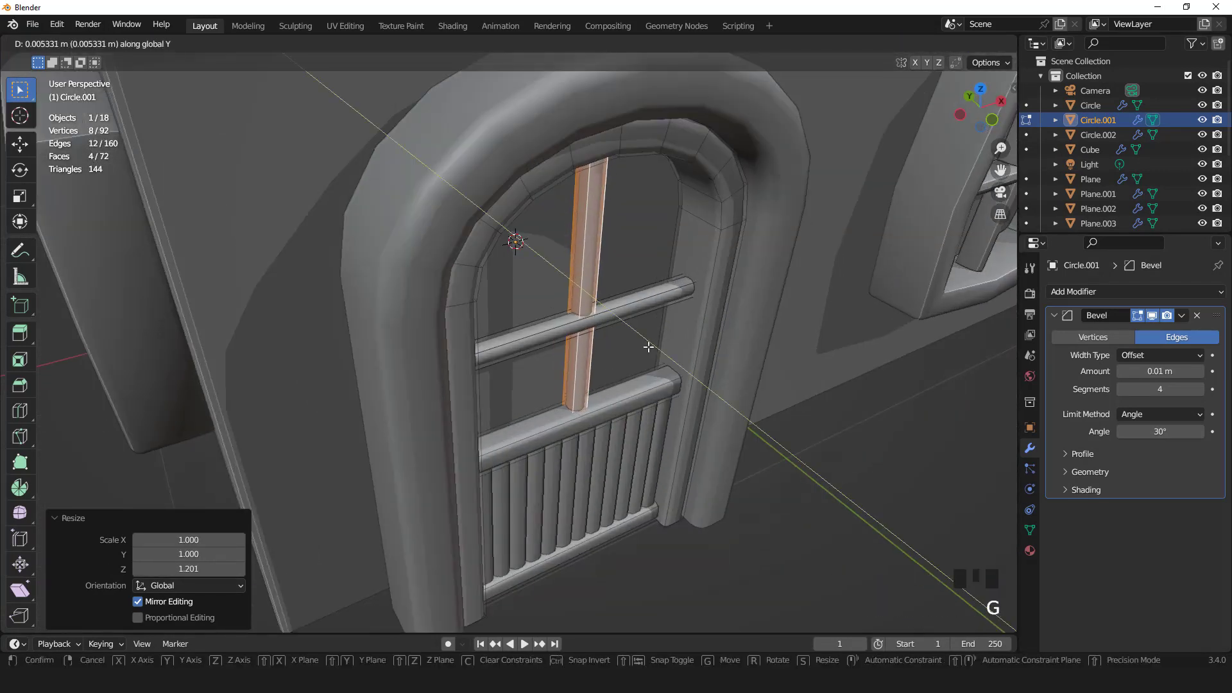
click(648, 347)
Step: Separate the two crossed window bars into their own object and select it in Object Mode
key(KP_1)
key(Tab)
click(897, 44)
click(896, 44)
key(Tab)
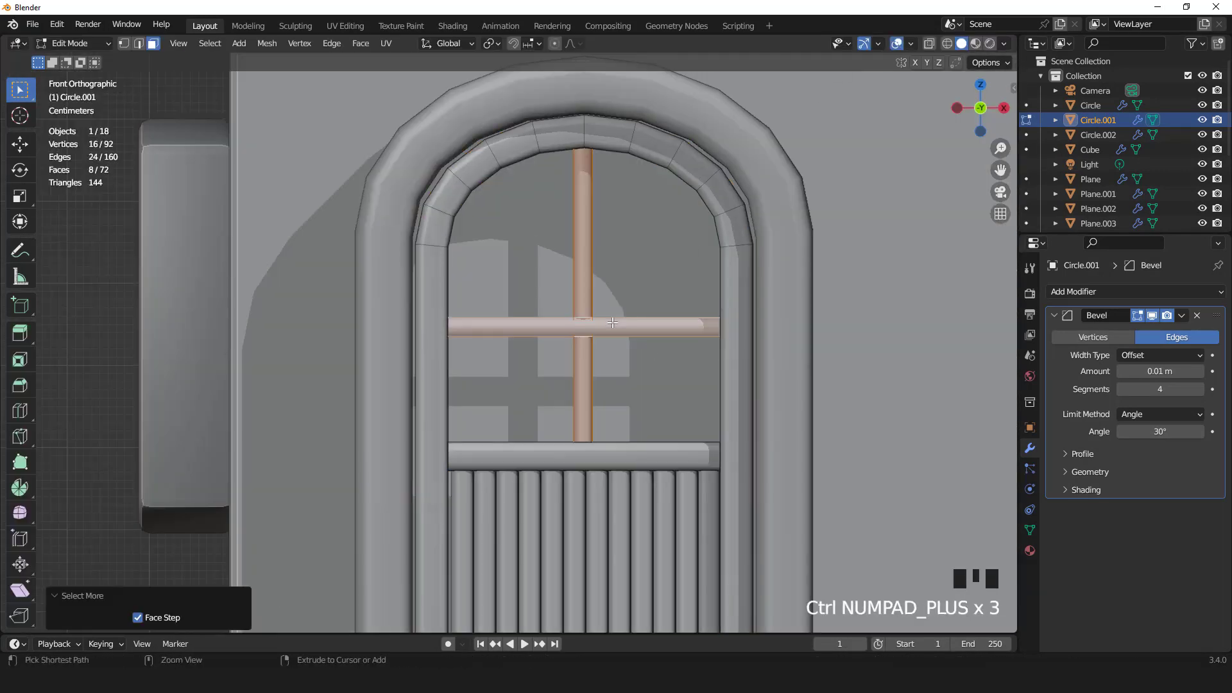
key(p)
click(613, 323)
key(Tab)
click(613, 324)
Step: Add a Bevel modifier to the separated window bars
middle_drag(614, 324, 406, 278)
key(KP_Divide)
key(KP_Divide)
key(KP_1)
click(1078, 292)
click(918, 348)
Step: Set the window bars' bevel to 2 segments with an amount of 0.005 m and inspect the door
middle_drag(616, 256, 647, 291)
click(1199, 390)
drag(1173, 373, 1149, 373)
click(1199, 372)
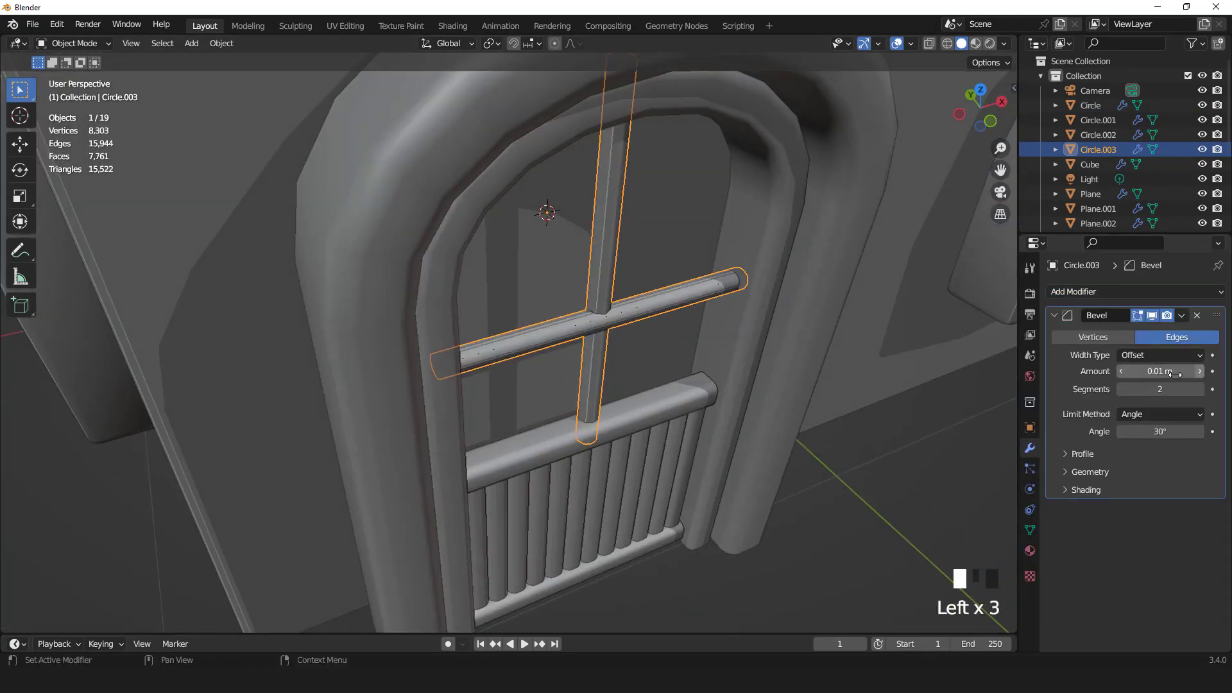
text(05)
key(Return)
scroll(869, 54, down, 5)
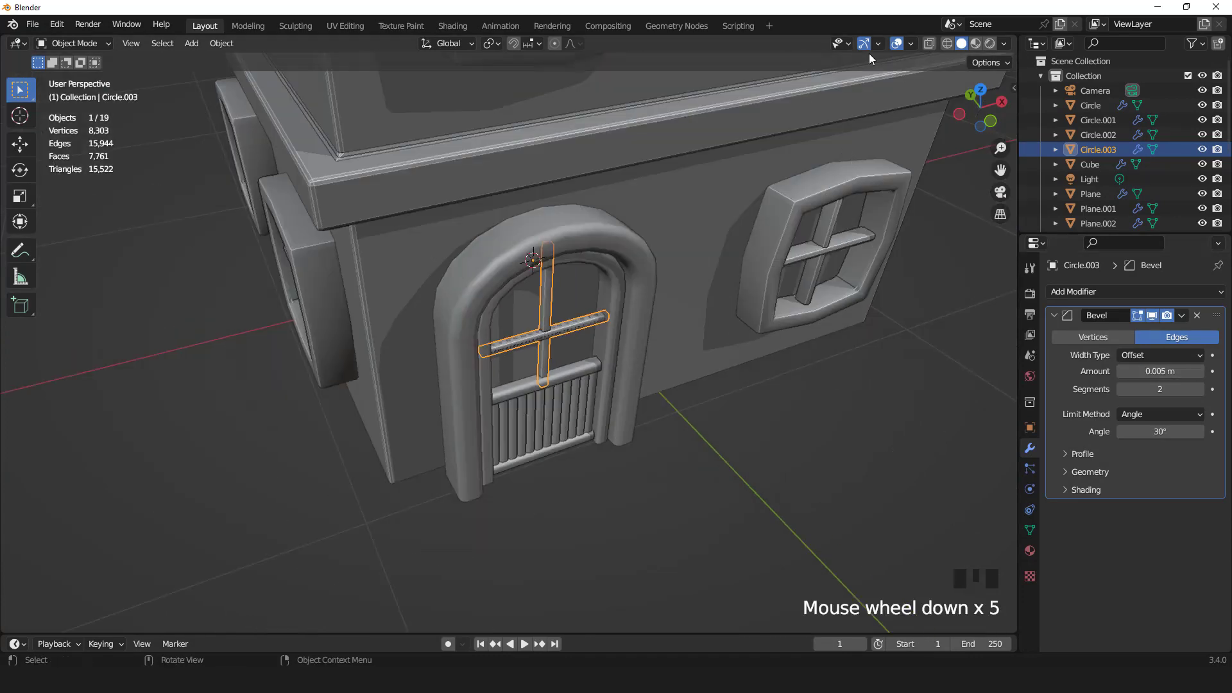
scroll(764, 190, up, 5)
scroll(895, 56, down, 6)
click(897, 43)
Step: Select all geometry of both door frames, the slats and the window bars, and check it with the Face Orientation overlay
key(KP_1)
scroll(784, 182, up, 5)
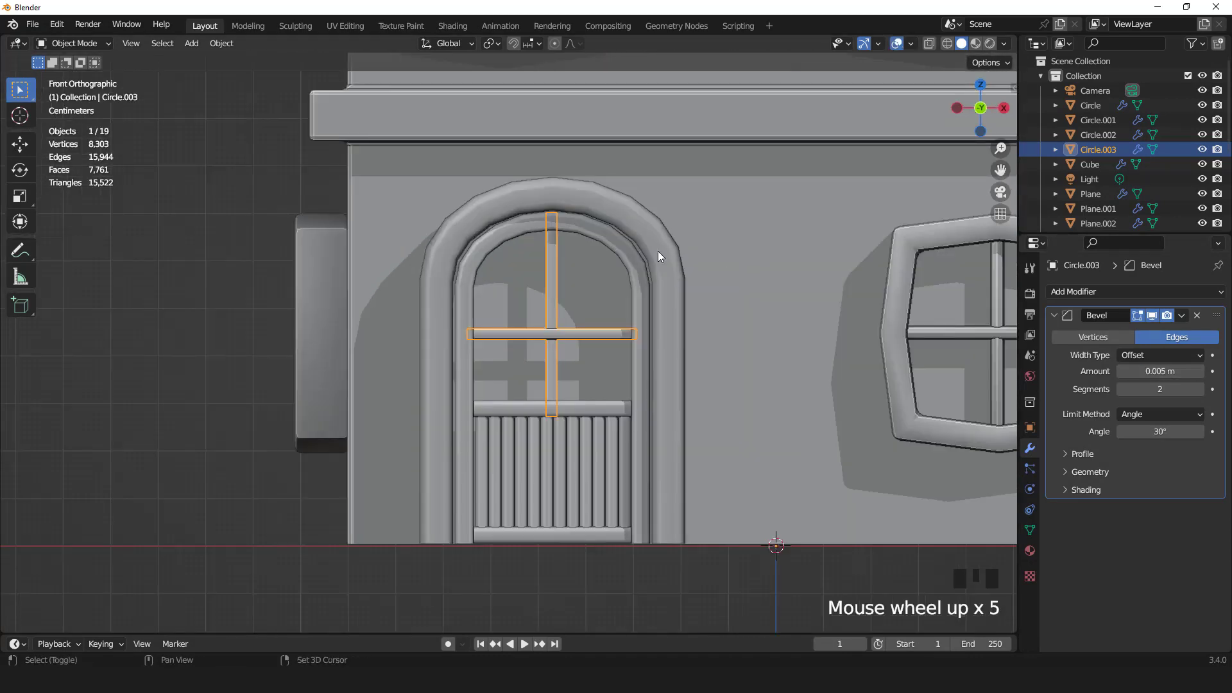
shift+click(656, 257)
shift+click(604, 422)
key(Tab)
key(a)
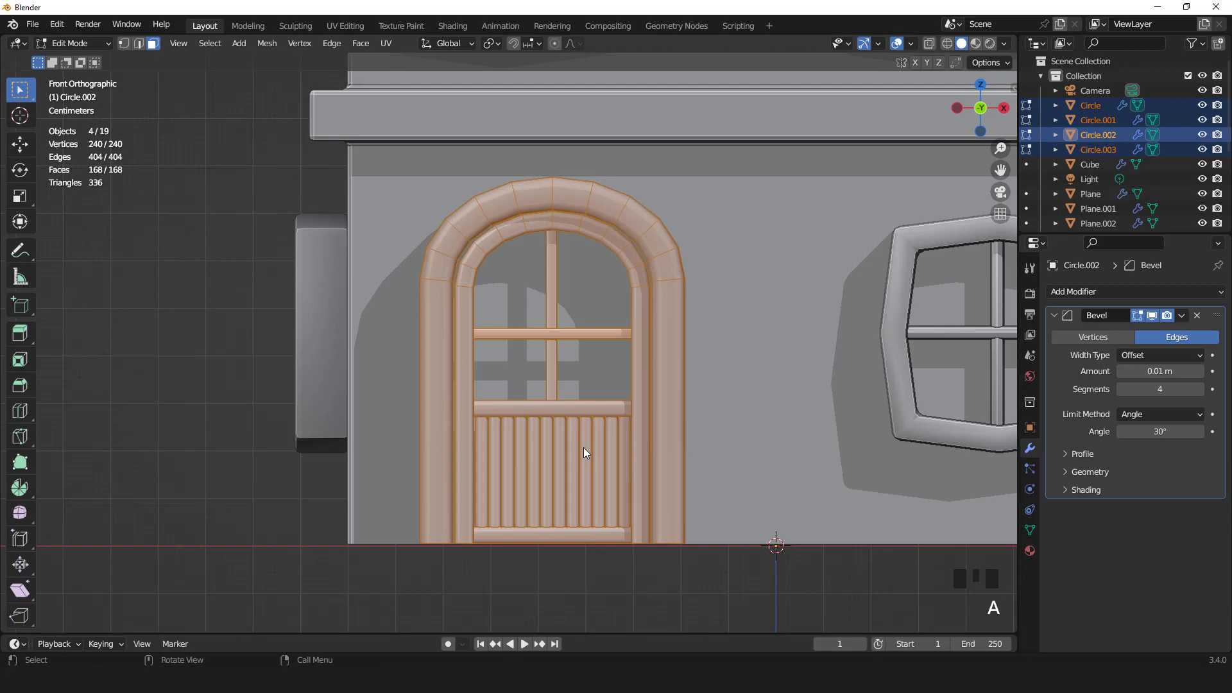
click(911, 44)
click(821, 336)
click(912, 43)
click(821, 336)
key(Tab)
Step: Isolate the outer door frame and duplicate its inner back edge loop in place
middle_drag(729, 341, 416, 297)
click(607, 328)
key(KP_Divide)
key(Tab)
key(2)
double_click(577, 181)
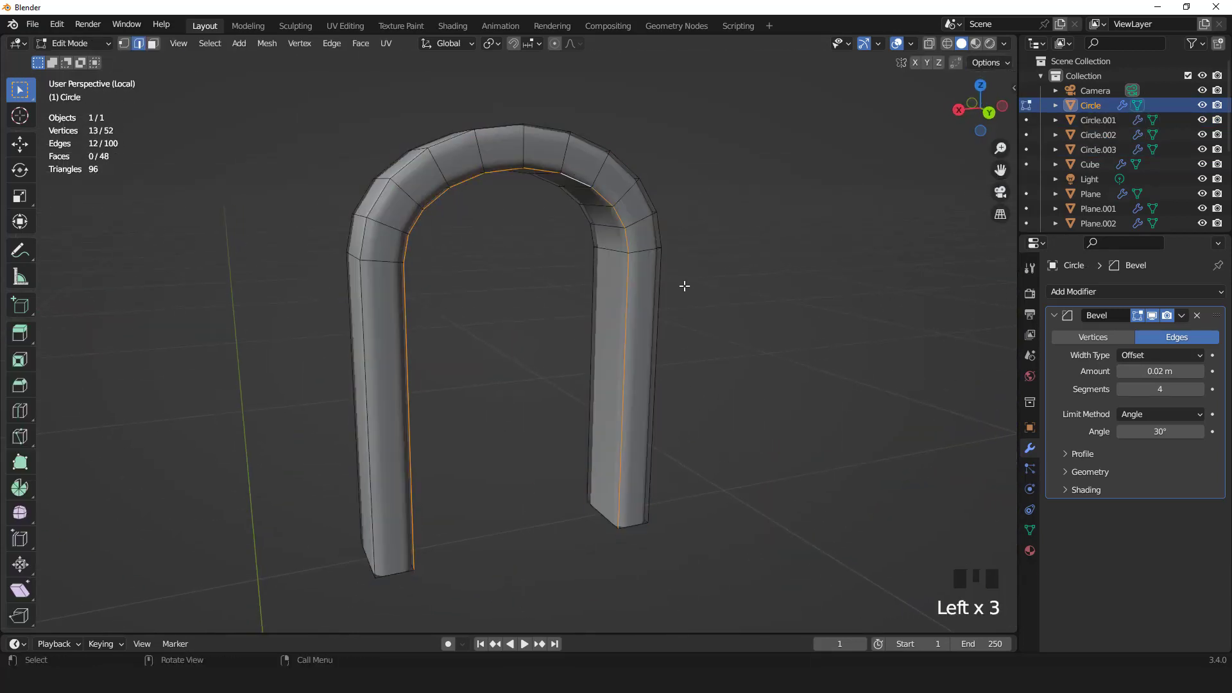
right_click(700, 302)
Step: Scale the duplicated arch outline slightly outward and shift it along Z
key(s)
click(756, 319)
key(g)
key(z)
click(740, 358)
Step: Join the outline's two bottom ends with an edge, subdivide it once and raise it about 0.009 m along Z
key(1)
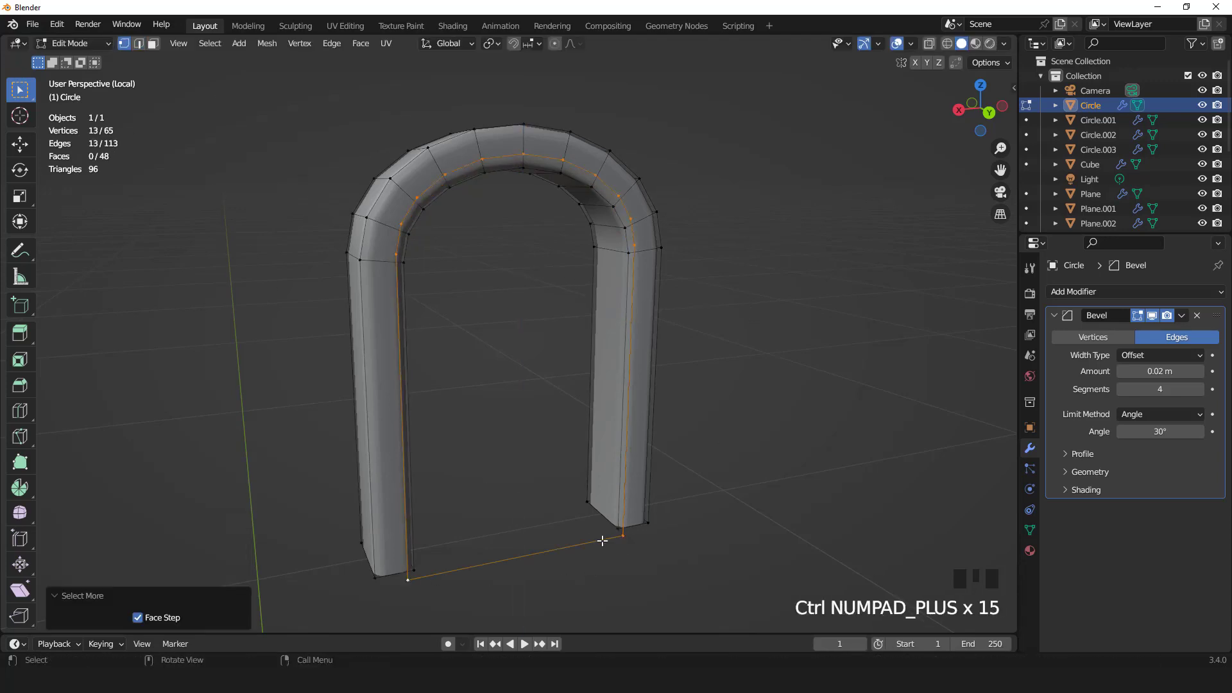
right_drag(483, 452, 524, 451)
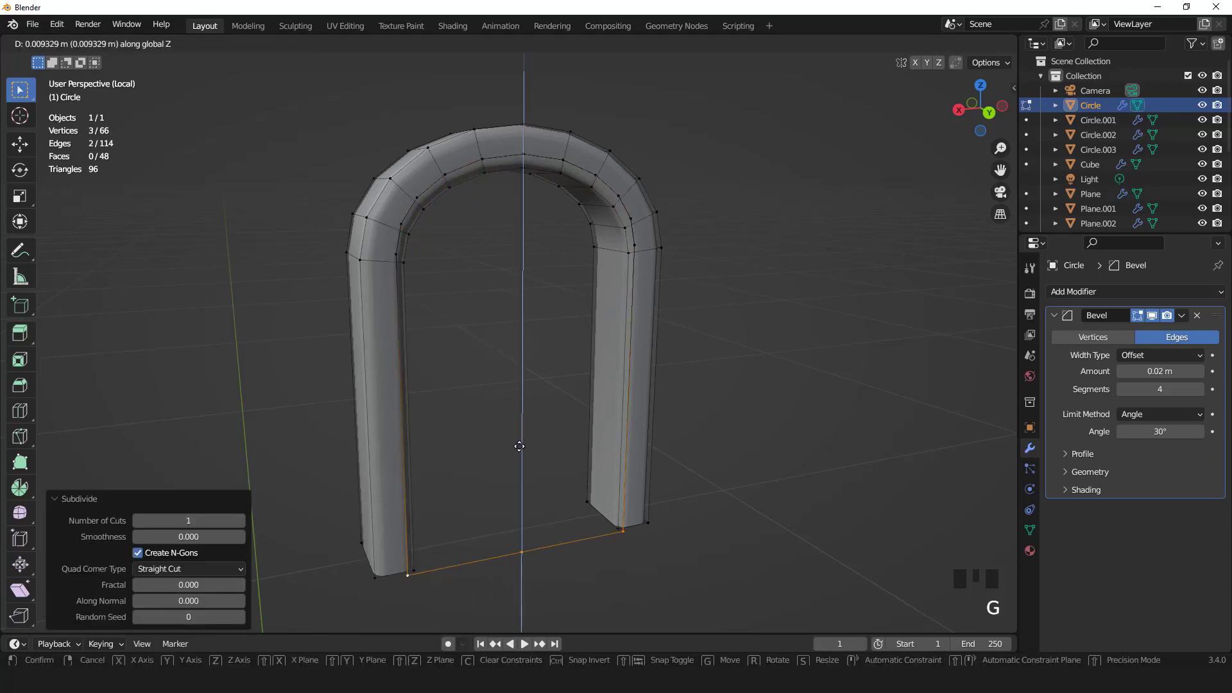
click(519, 446)
Step: Select the whole closed outline and Grid Fill it with a span of 5 to form the door's back panel
key(ctrl+KP_Add)
key(ctrl+KP_Add)
key(ctrl+KP_Add)
key(ctrl+KP_Add)
key(ctrl+KP_Add)
key(ctrl+KP_Add)
key(ctrl+KP_Add)
key(ctrl+KP_Add)
key(ctrl+KP_Add)
key(ctrl+KP_Add)
key(ctrl+KP_Add)
key(ctrl+KP_Add)
key(ctrl+KP_Add)
key(ctrl+KP_Add)
key(ctrl+f)
click(520, 448)
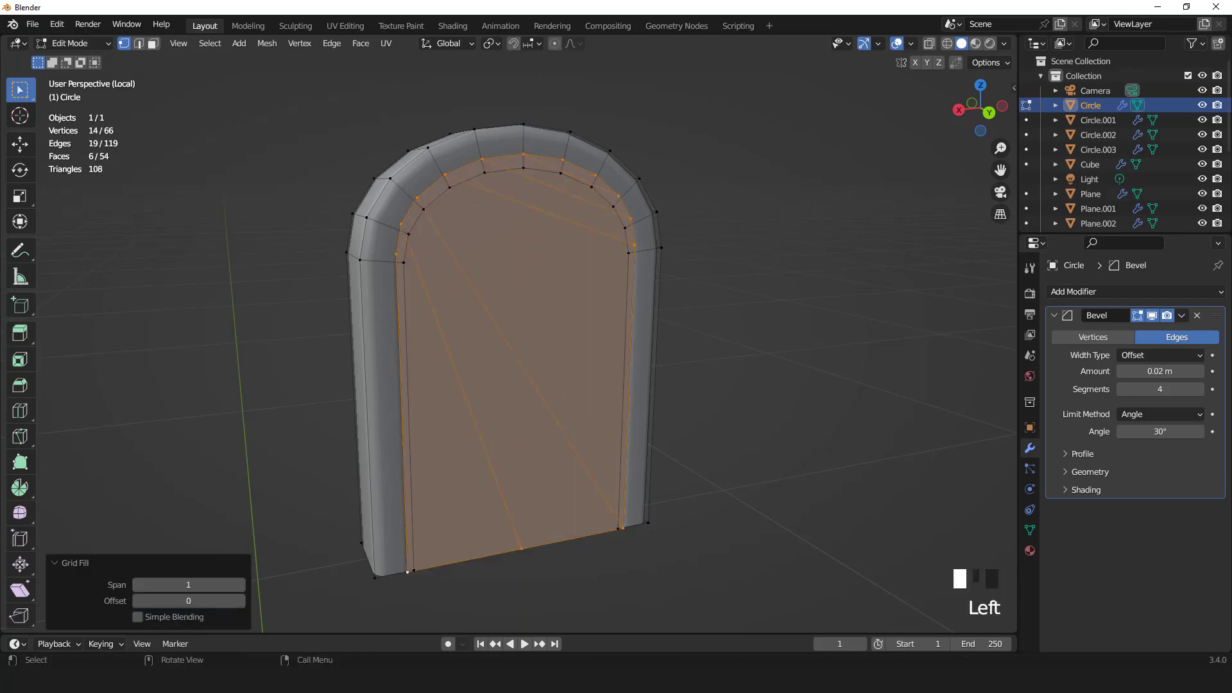
click(241, 584)
scroll(443, 402, down, 2)
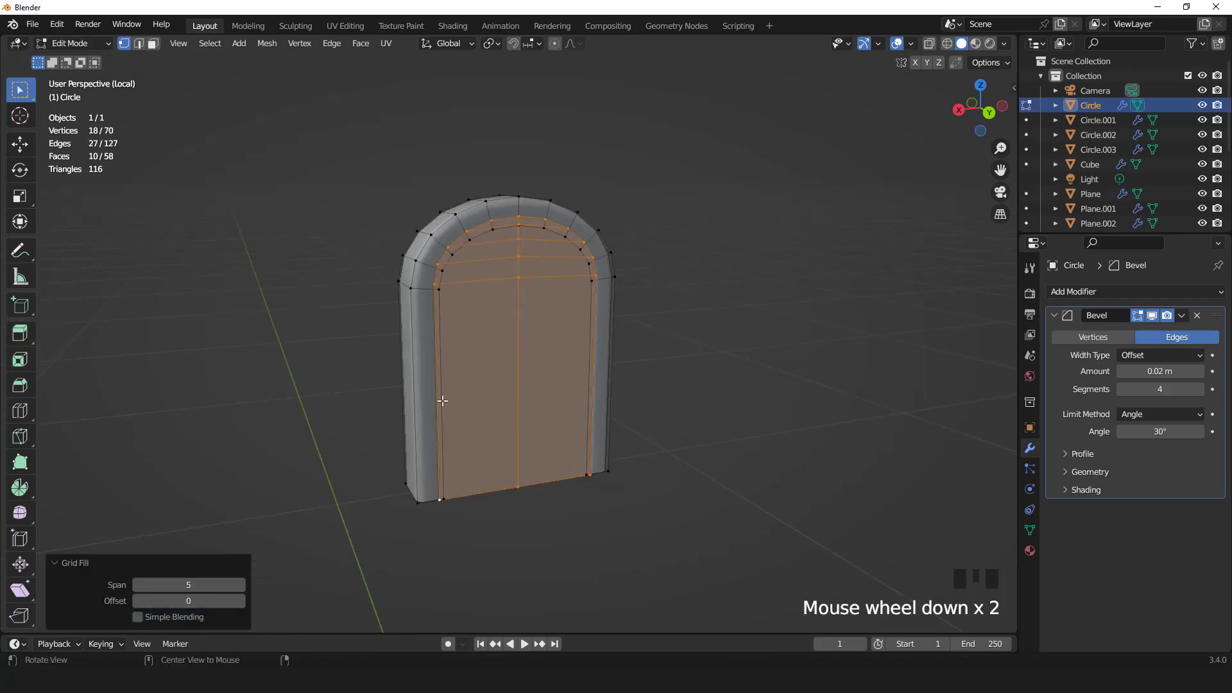
Step: Move the arched back panel along Y into the frame, then leave local view and Edit Mode
middle_drag(443, 402, 629, 385)
scroll(532, 423, up, 2)
key(g)
key(y)
click(574, 417)
key(KP_Divide)
key(Tab)
Step: Duplicate the bottom edge loop of the main building body in place and separate it into its own object
scroll(629, 385, down, 6)
key(KP_1)
scroll(614, 260, down, 2)
scroll(613, 259, up, 2)
shift+middle_drag(614, 259, 559, 322)
click(594, 460)
key(KP_1)
shift+middle_drag(594, 460, 608, 331)
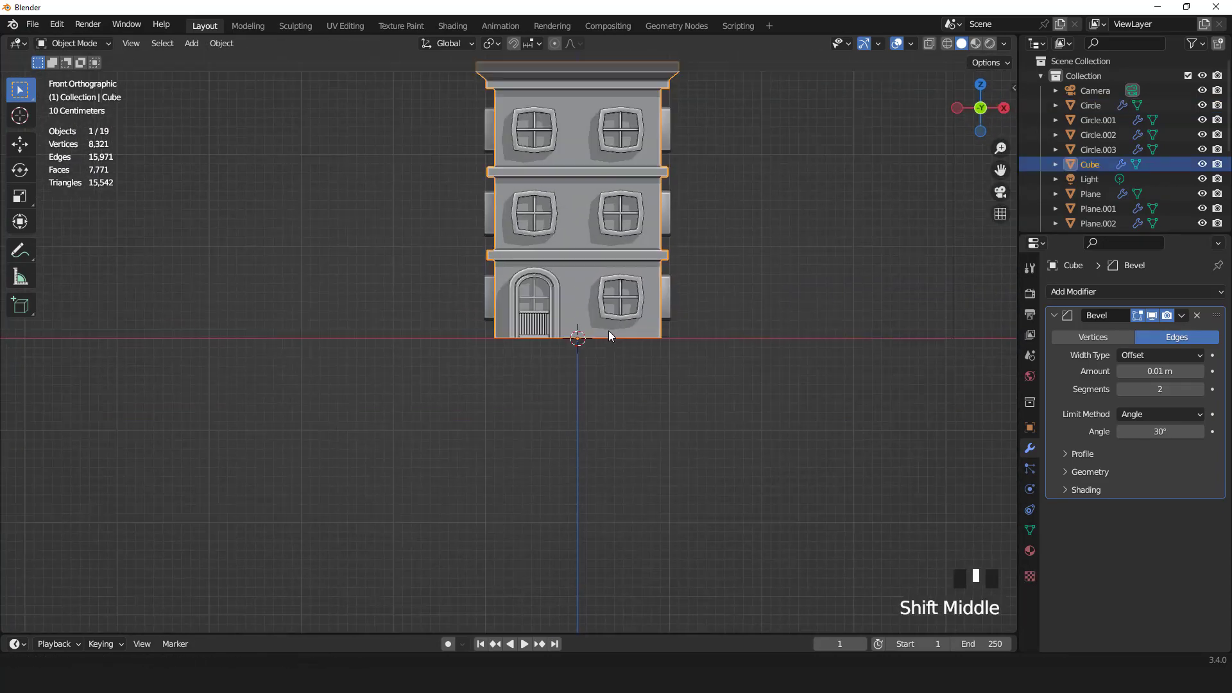
key(Tab)
scroll(641, 346, up, 6)
shift+middle_drag(684, 357, 633, 373)
scroll(633, 373, up, 1)
double_click(703, 368)
right_click(703, 368)
key(p)
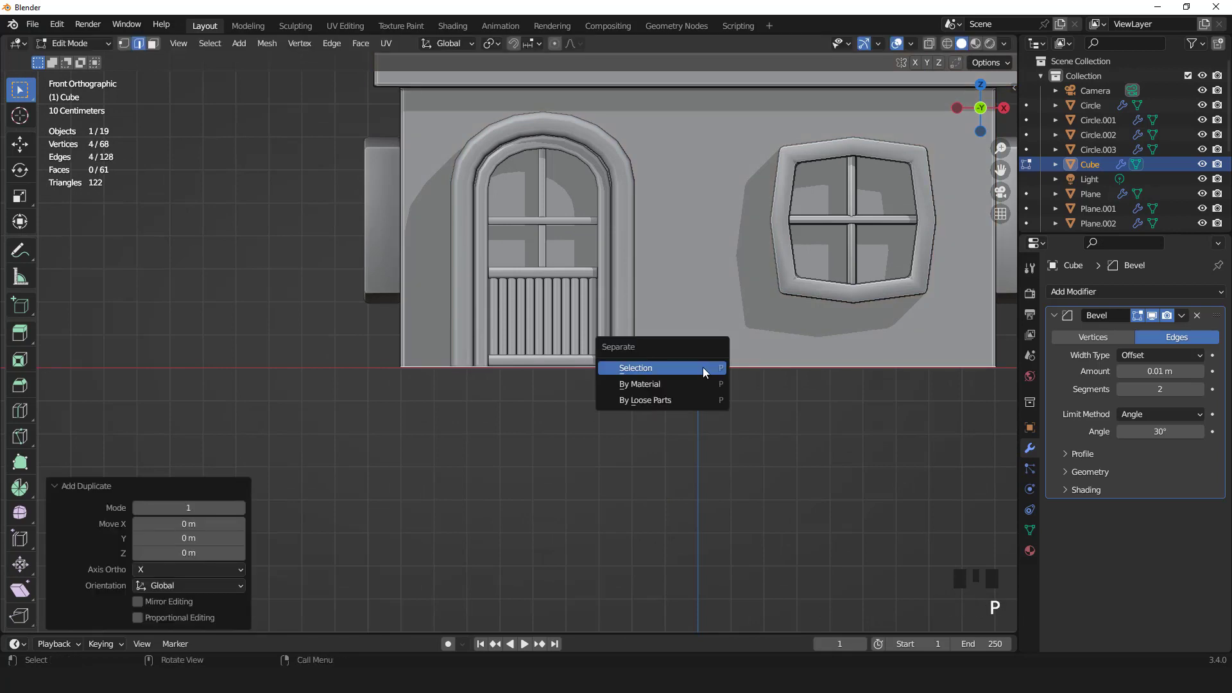
click(703, 368)
key(Tab)
Step: Extrude the whole separated bottom edge loop downward along Z by about 0.13 m
click(741, 368)
scroll(741, 368, down, 2)
key(Tab)
key(a)
key(e)
key(z)
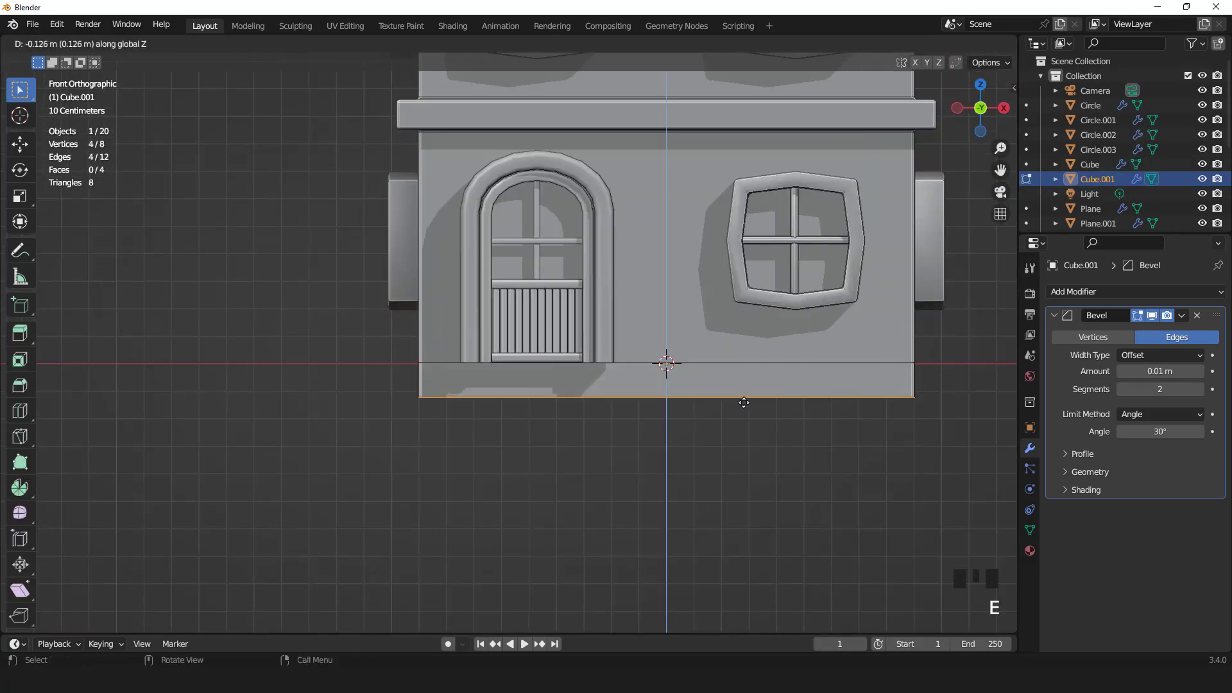
click(645, 388)
Step: Cut the base strip vertically at both sides of the door frame and delete the face in front of the door
scroll(645, 389, up, 2)
click(568, 386)
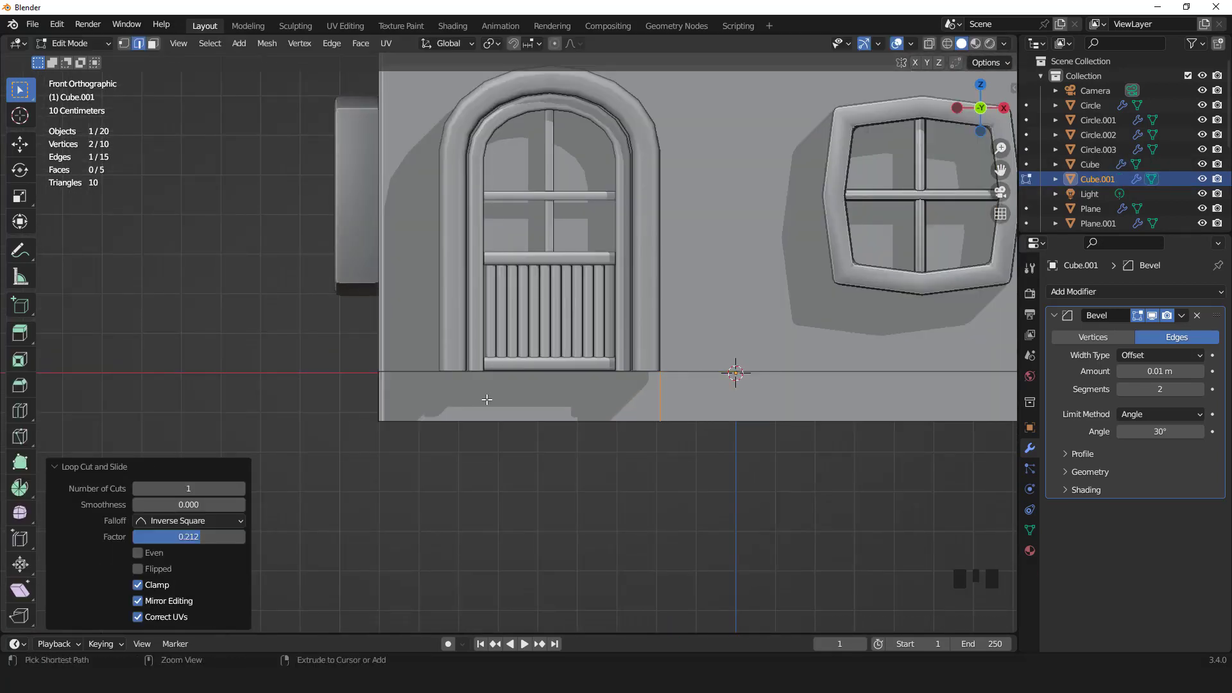
key(3)
click(503, 398)
key(x)
click(506, 399)
middle_drag(513, 398, 646, 403)
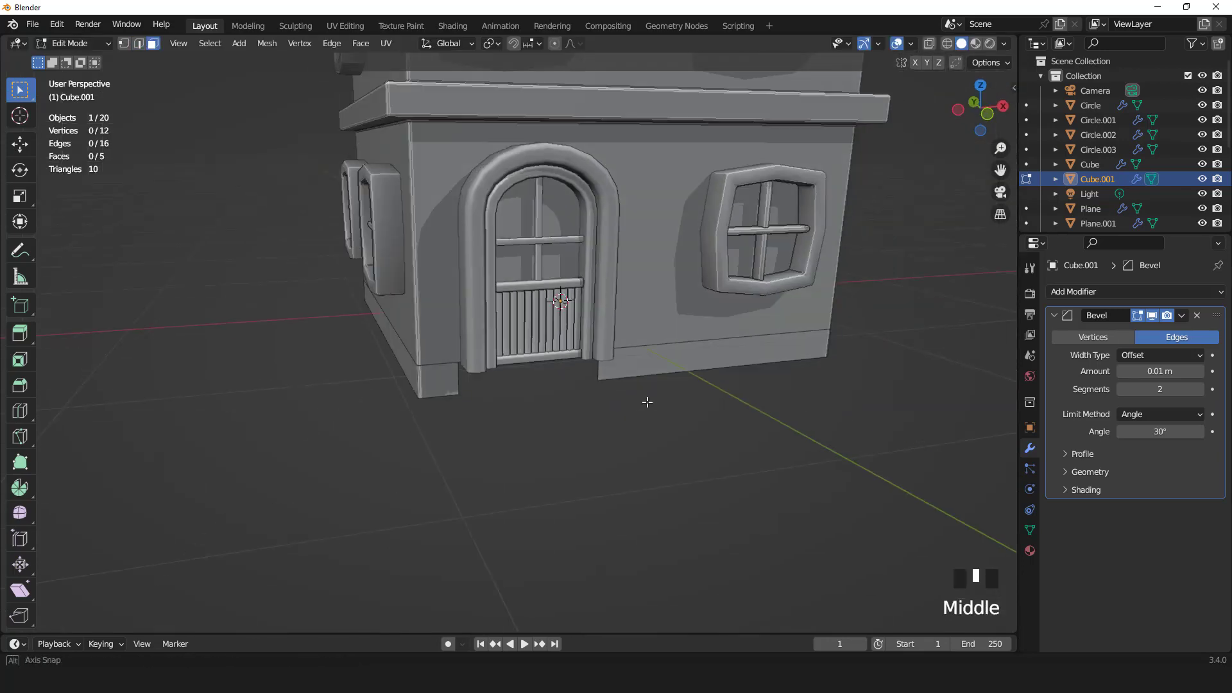
Step: Extrude all faces of the base strip in place and thicken them outward with Shrink/Fatten at -0.127 m and Offset Even
key(a)
key(e)
right_click(740, 428)
key(alt+s)
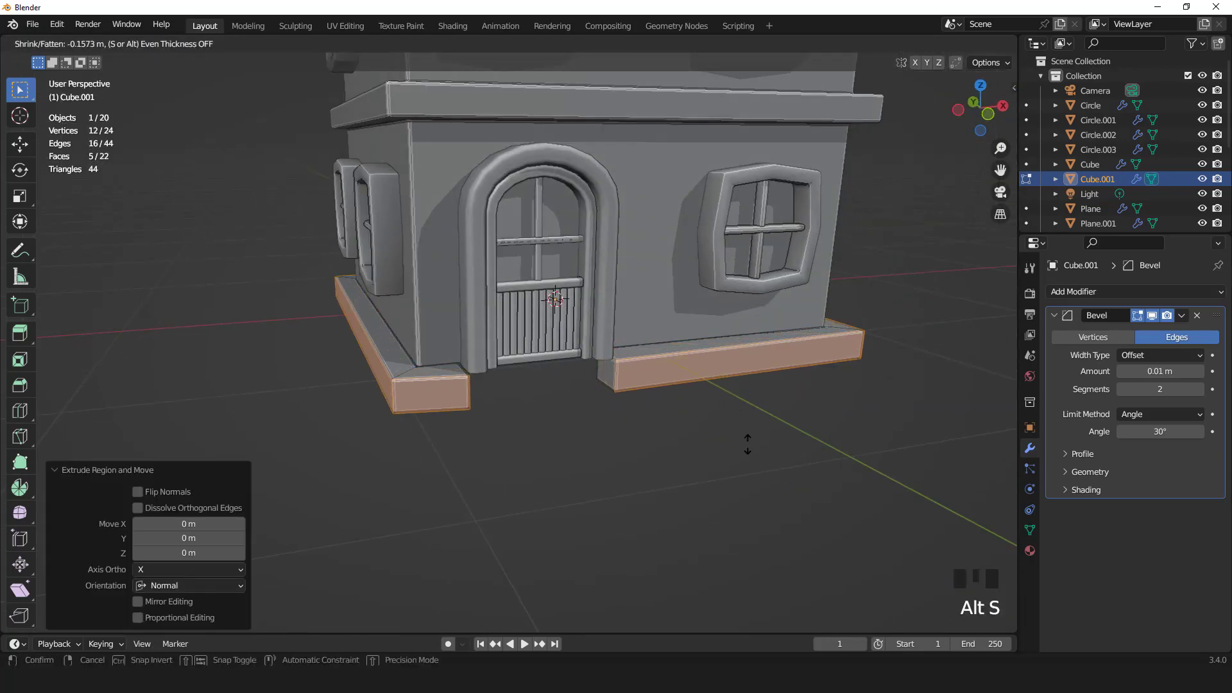
click(747, 446)
middle_drag(747, 446, 143, 569)
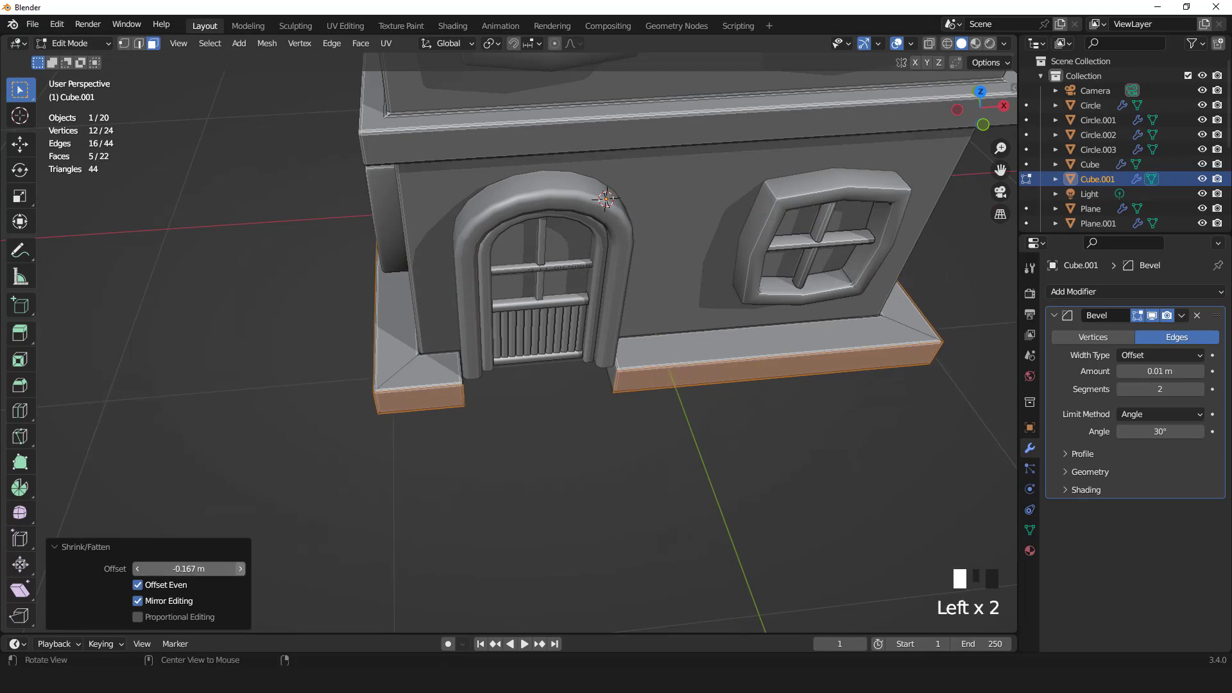
Step: Set the plinth's Bevel modifier to a 0.04 m amount with 4 segments and leave Edit Mode
mouse_move(1126, 371)
mouse_down()
mouse_move(1177, 371)
mouse_move(1149, 375)
mouse_up()
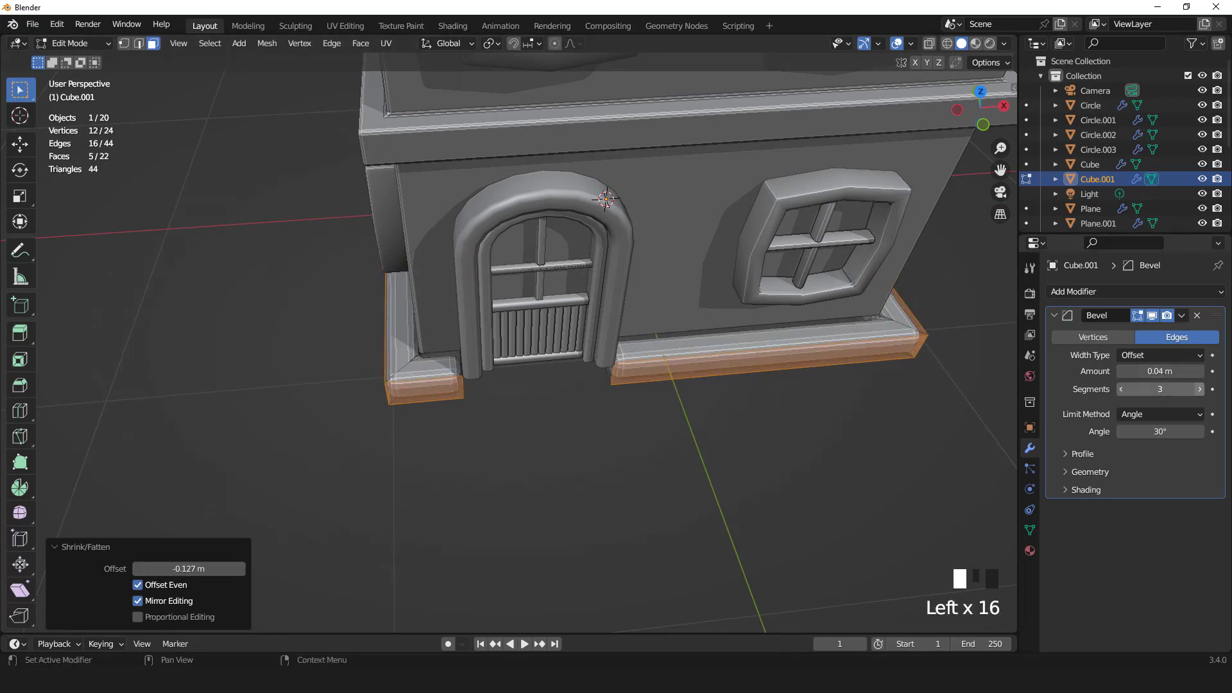
click(1200, 390)
middle_drag(827, 385, 764, 398)
key(Tab)
Step: Shade the plinth smooth with Auto Smooth at 30°, and turn the viewport overlays on
scroll(757, 350, down, 3)
key(KP_1)
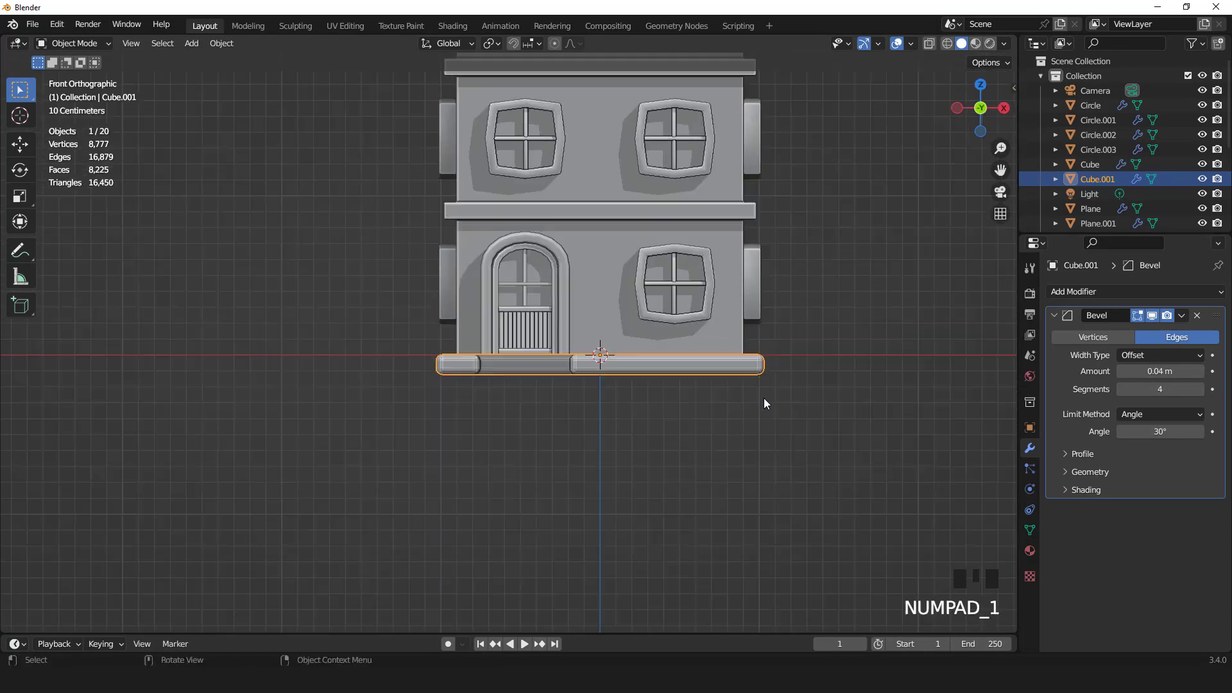
right_click(764, 398)
click(743, 330)
middle_drag(718, 228, 834, 357)
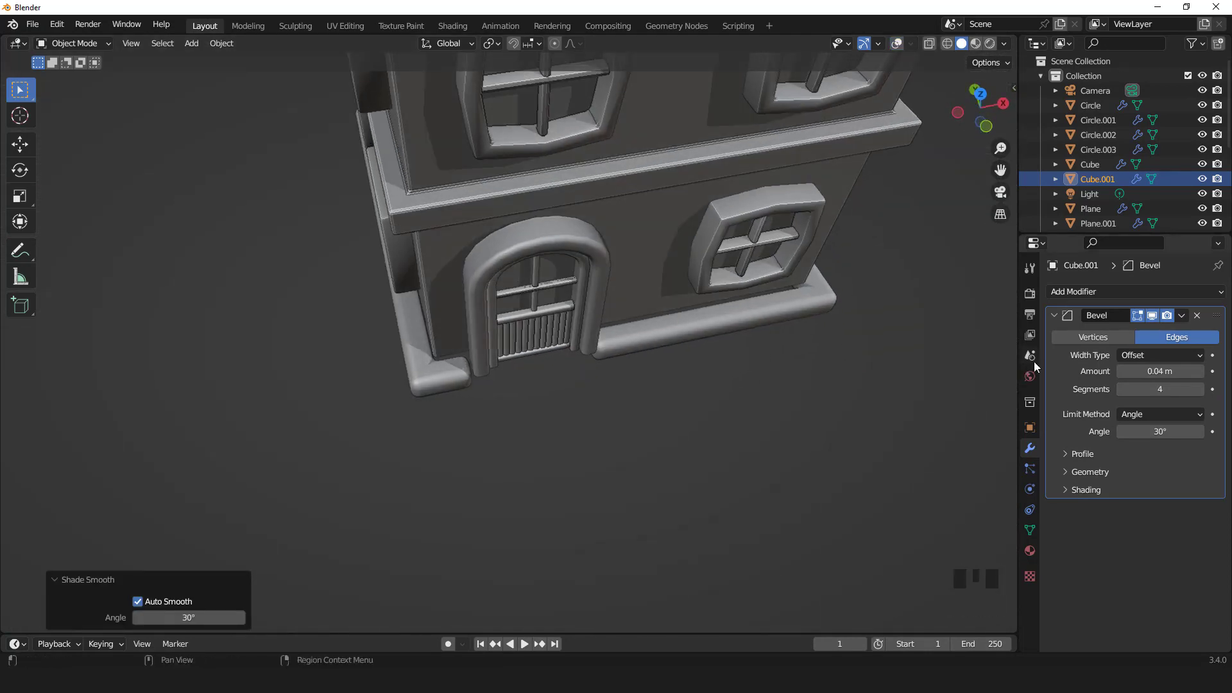
click(897, 43)
Step: Scale the plinth uniformly to about 0.992, and fine-tune its overall scale once more
key(s)
click(956, 337)
middle_drag(956, 336, 748, 224)
scroll(733, 184, down, 3)
scroll(891, 362, up, 2)
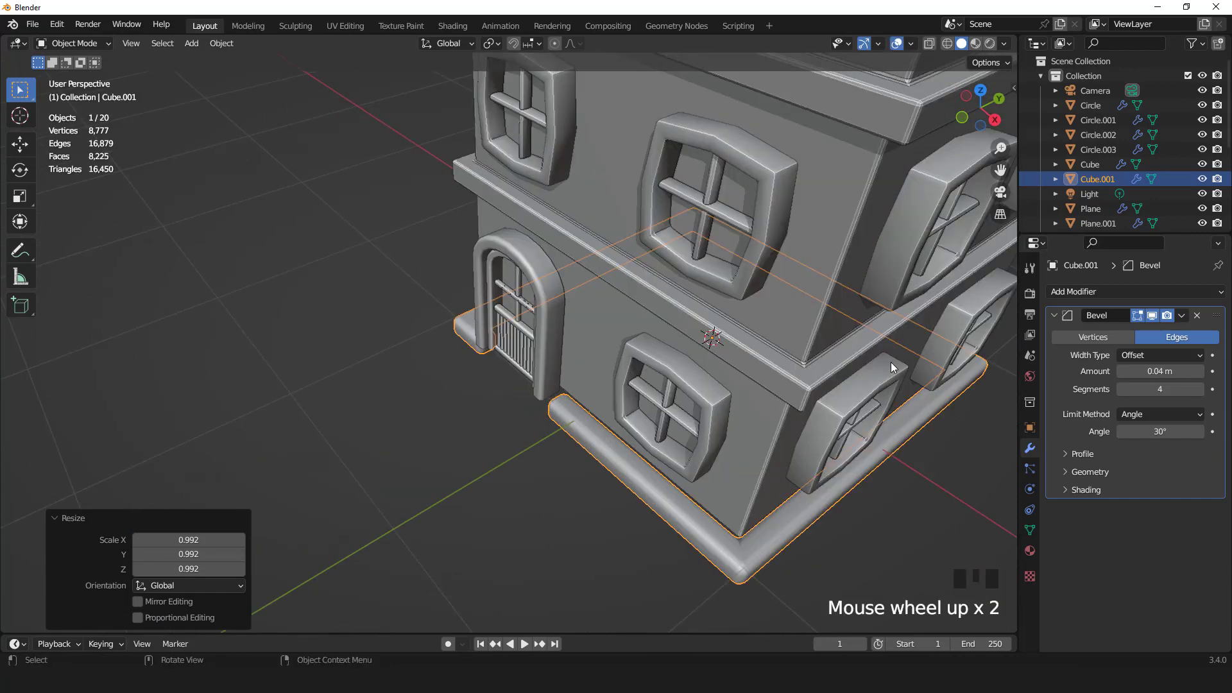
key(s)
click(927, 472)
Step: Select the plinth's outer faces and offset them with Shrink/Fatten by about -0.047 m, ending in Object Mode
key(Tab)
middle_drag(642, 414, 717, 364)
scroll(717, 364, up, 4)
click(625, 376)
middle_drag(625, 376, 552, 380)
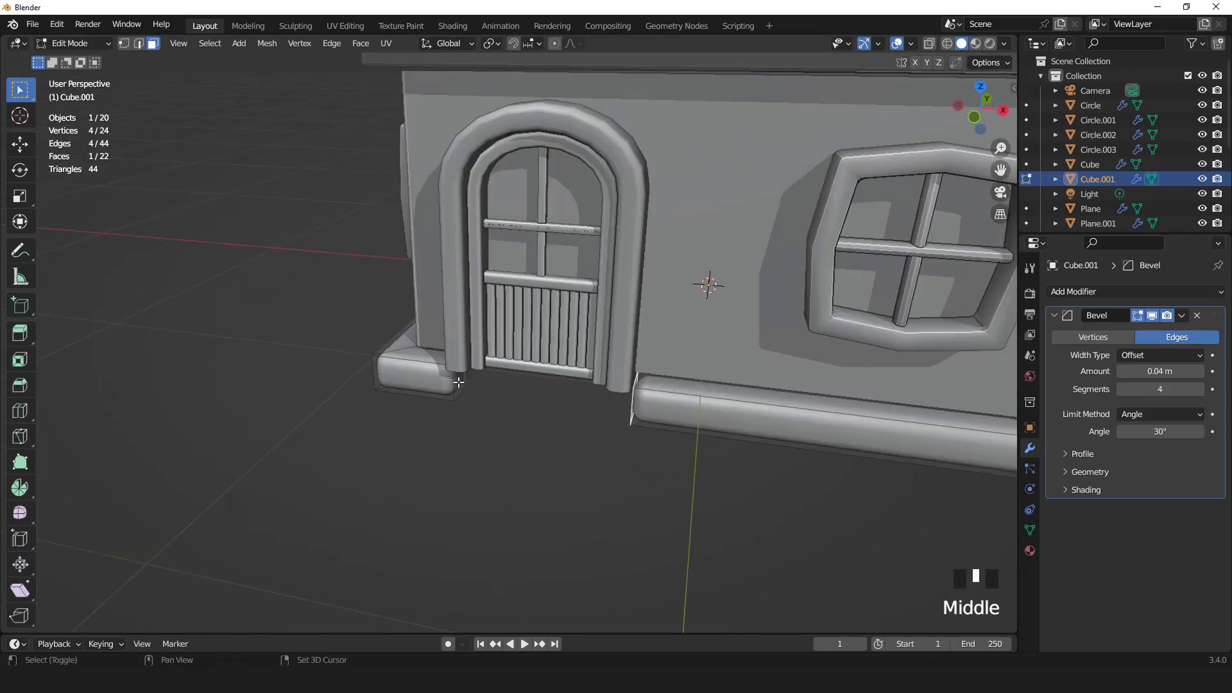
alt+click(638, 397)
scroll(673, 399, down, 4)
middle_drag(686, 402, 745, 424)
scroll(745, 424, up, 1)
key(alt+s)
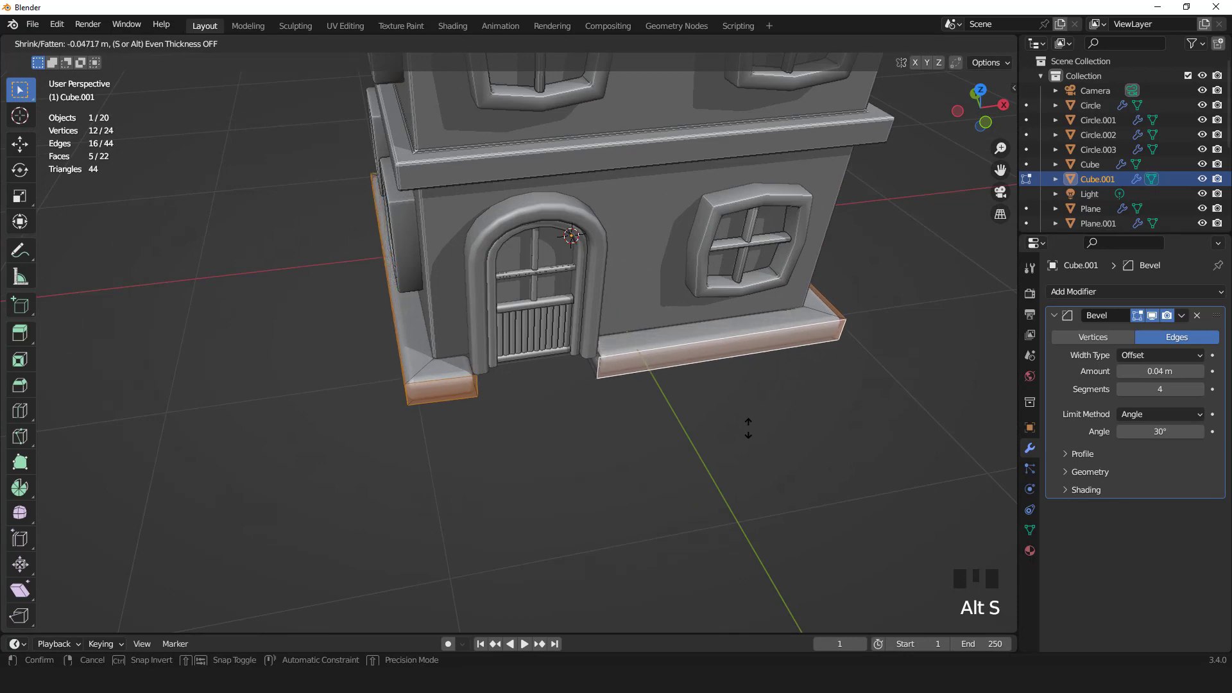
click(749, 429)
key(Tab)
Step: Add a mesh circle with 64 vertices and a triangle fan fill, and isolate it in a top local view
scroll(593, 298, down, 3)
shift+middle_drag(593, 298, 566, 365)
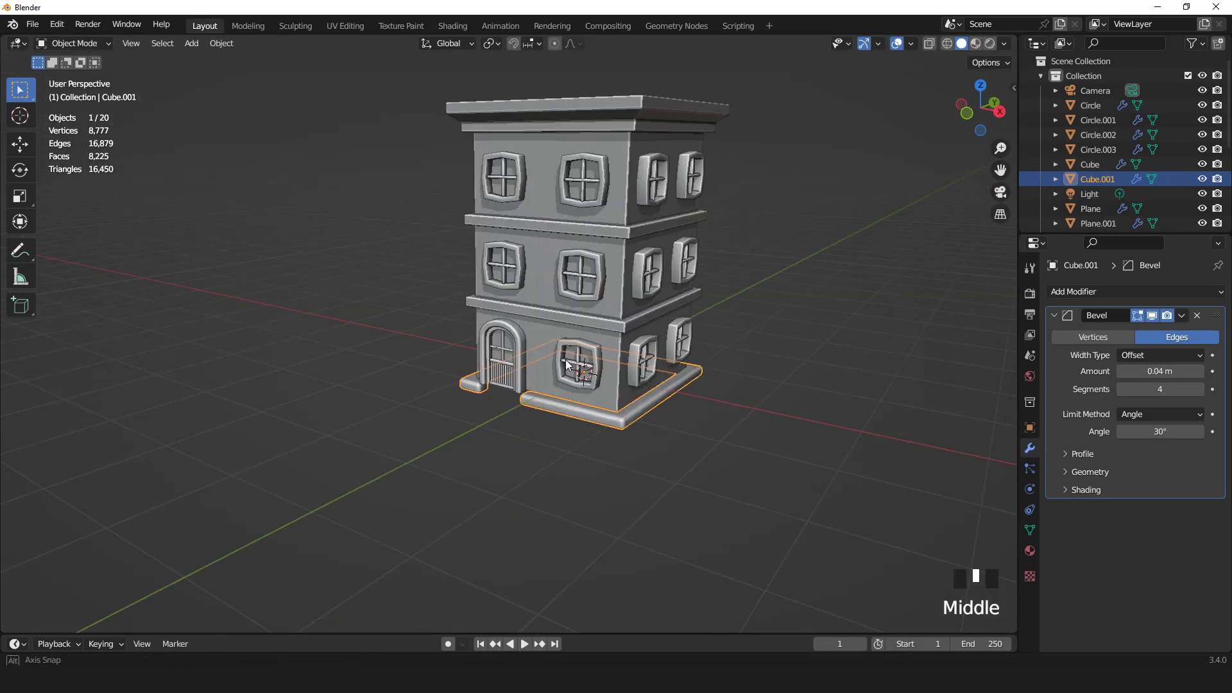
key(KP_1)
click(191, 43)
mouse_move(199, 55)
click(326, 87)
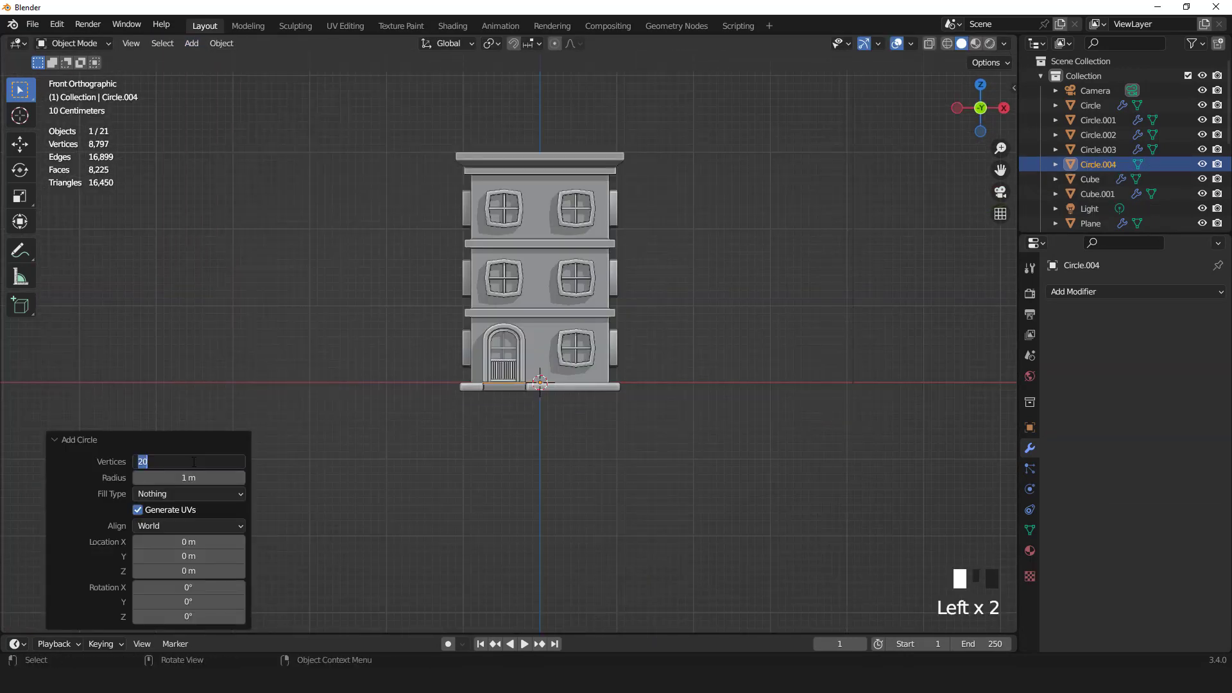
key(KP_Divide)
key(KP_7)
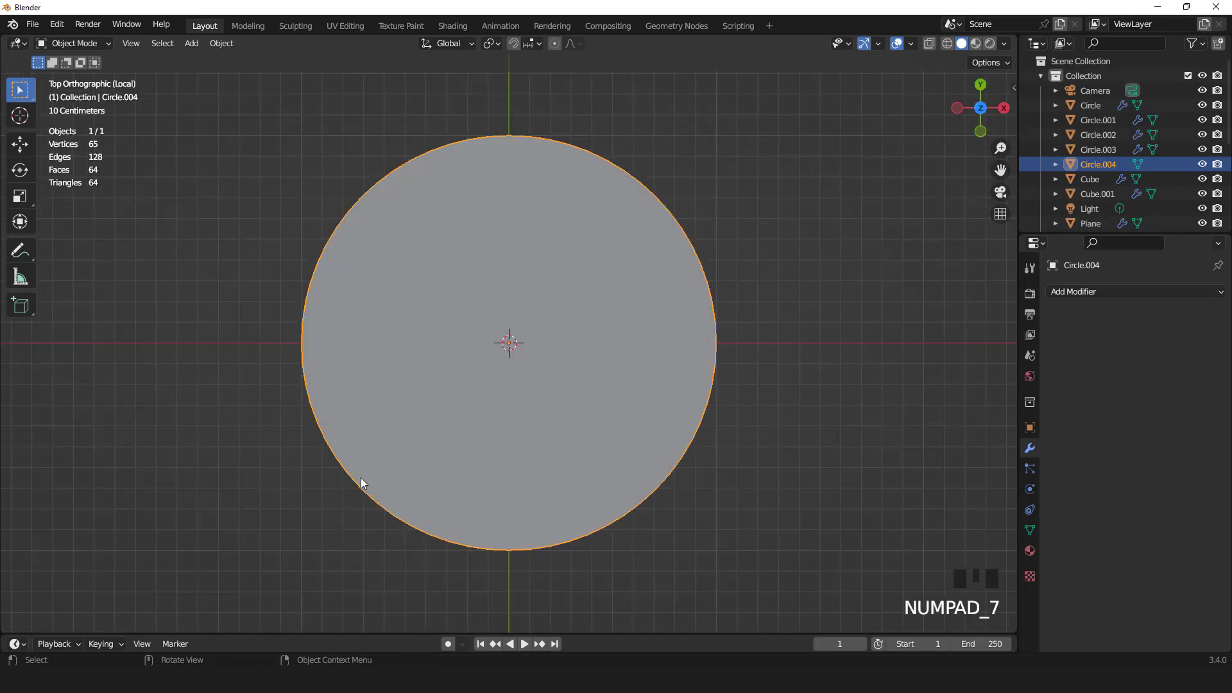
Step: Inset the disc's faces twice, by about 0.38 m and about 0.36 m, to create two inner rings
key(Tab)
scroll(513, 385, down, 2)
key(i)
click(640, 416)
key(i)
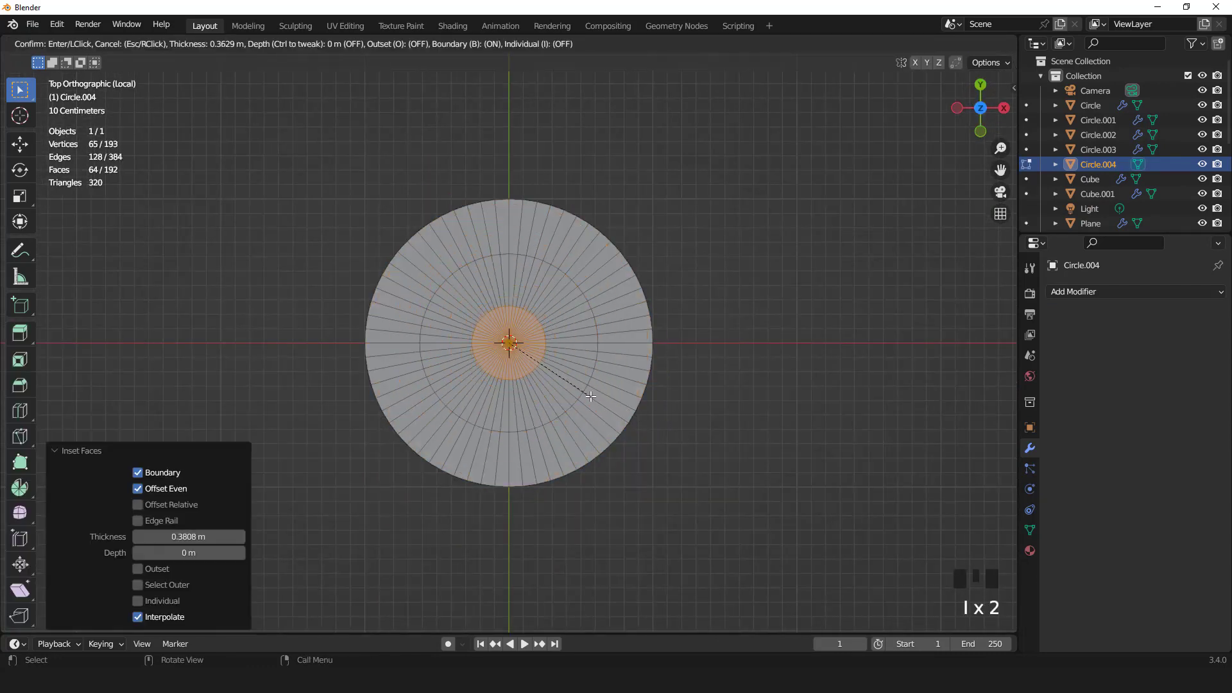
click(587, 392)
Step: Pull spaced rim vertices around the disc inward with smooth proportional editing to form a wavy, blob-like outline
key(1)
click(647, 298)
shift+middle_drag(648, 298, 674, 354)
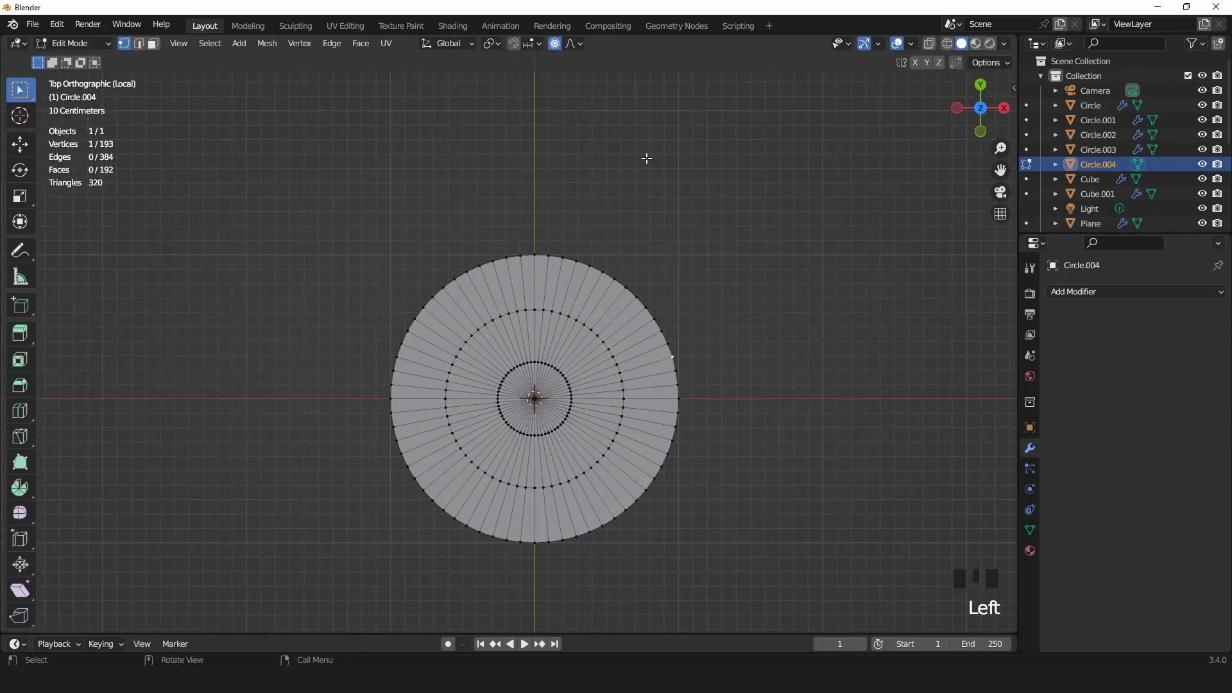
click(651, 202)
click(581, 259)
key(g)
click(579, 283)
click(456, 279)
key(g)
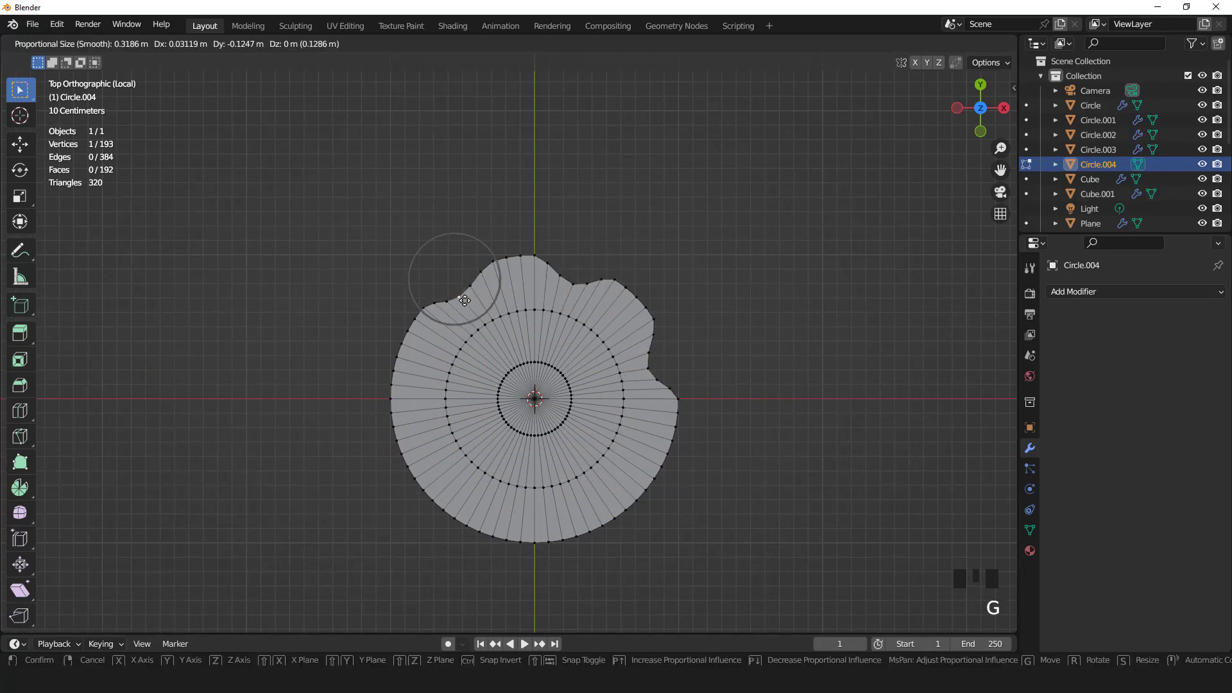
click(464, 302)
click(393, 413)
key(g)
click(414, 420)
click(457, 518)
key(g)
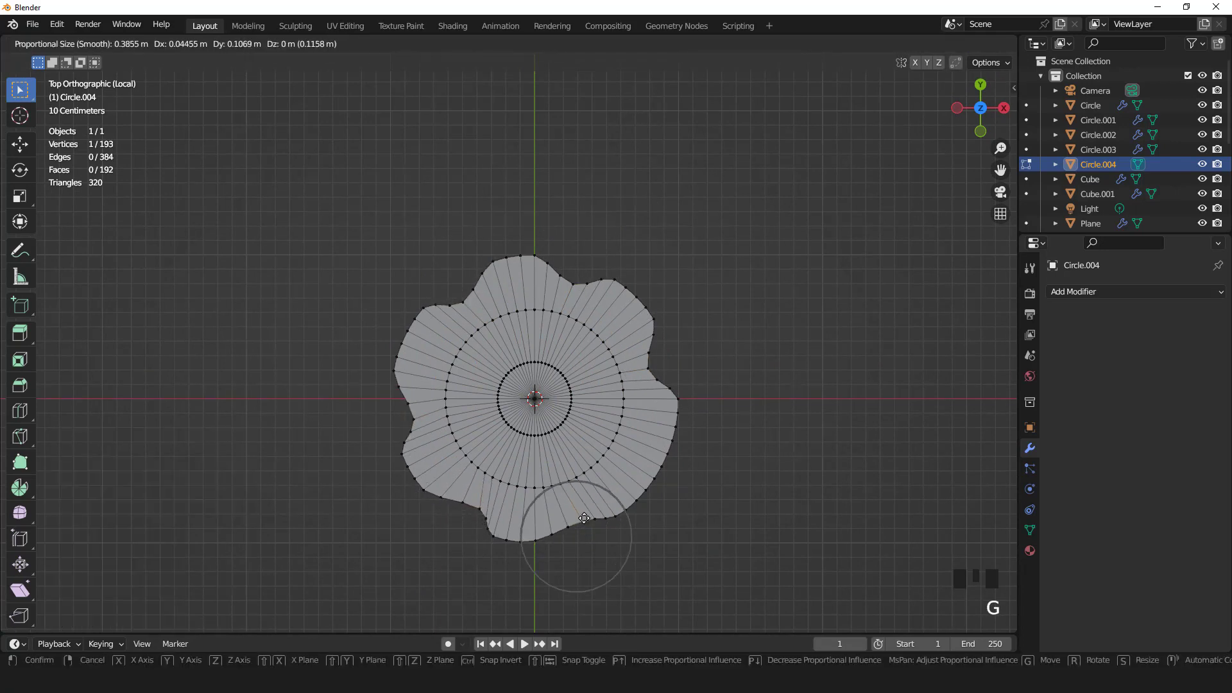
click(568, 533)
Step: Select the entire wavy disc and extrude it downward by about 0.13 m
key(Tab)
middle_drag(660, 425, 642, 308)
scroll(642, 308, up, 2)
key(Tab)
key(a)
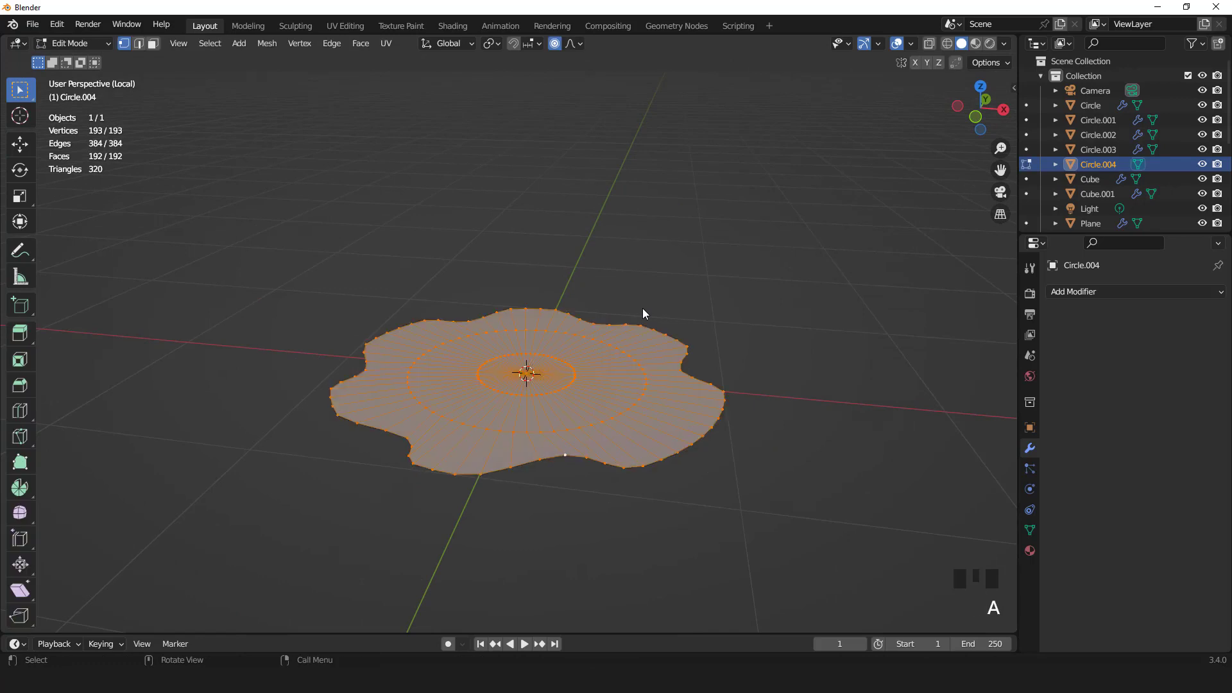
key(KP_1)
middle_drag(595, 181, 610, 203)
key(e)
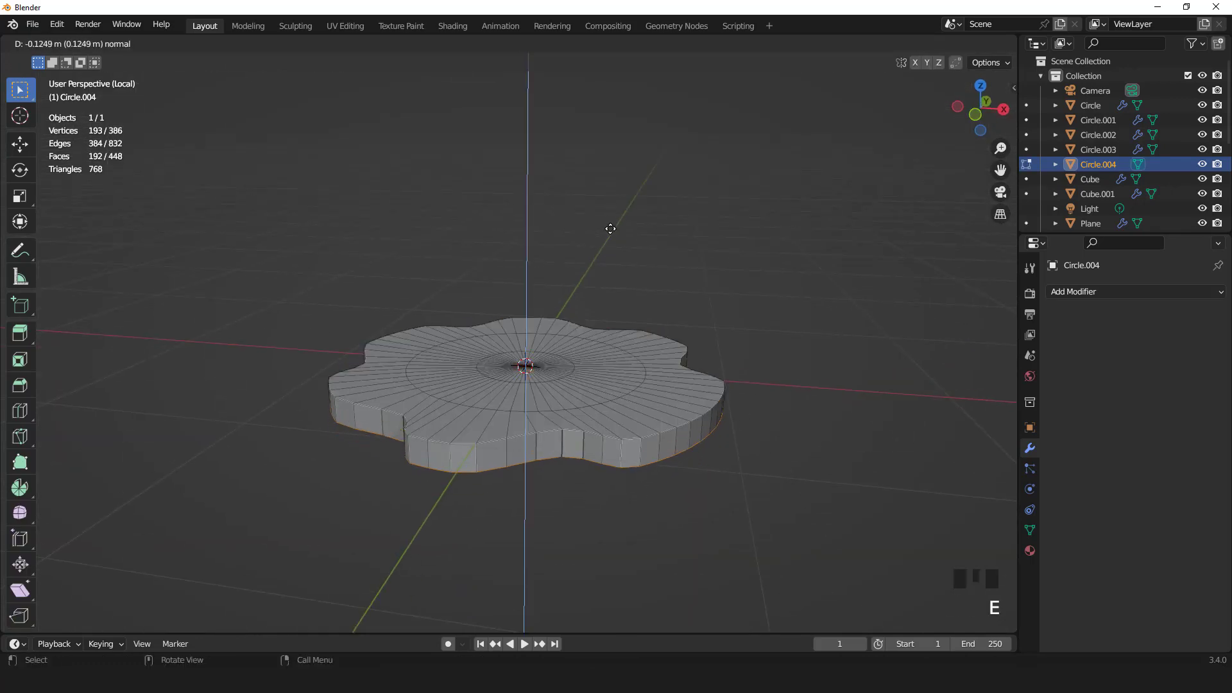
click(609, 238)
Step: Delete the selected faces on the underside of the slab
middle_drag(542, 253, 599, 240)
key(x)
click(600, 242)
Step: Bevel the slab's top rim edge loop slightly with 2 segments and leave Edit Mode
middle_drag(684, 350, 644, 376)
scroll(644, 376, up, 3)
key(2)
alt+click(641, 448)
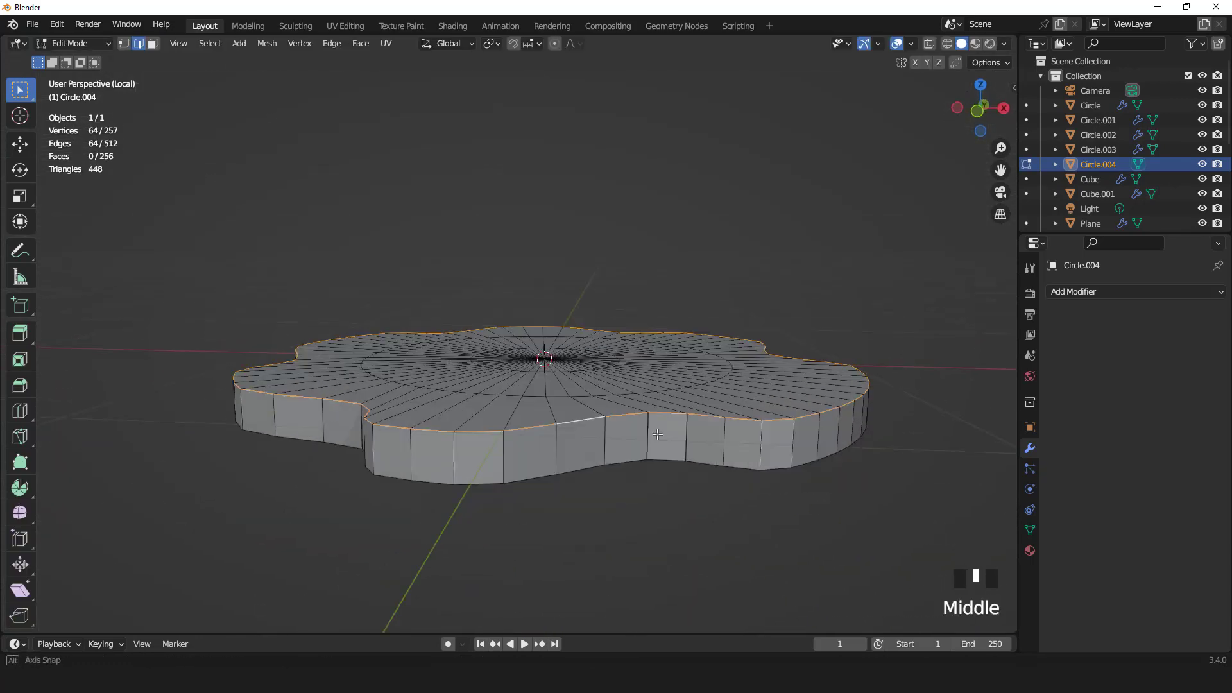
middle_drag(657, 435, 656, 429)
scroll(655, 397, up, 3)
key(ctrl+b)
scroll(664, 375, up, 1)
click(660, 374)
key(Tab)
Step: Add a level 1 Subdivision modifier to the slab and leave local view
scroll(655, 366, down, 7)
middle_drag(648, 352, 642, 380)
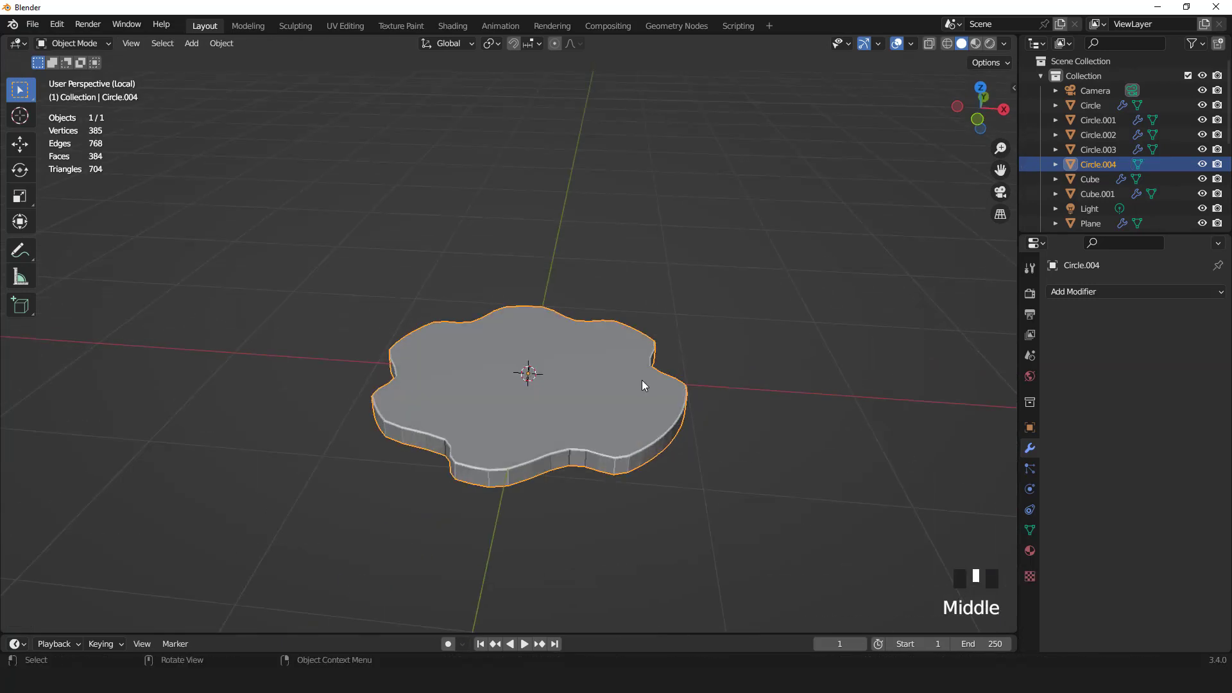
key(ctrl+1)
key(KP_Divide)
Step: Move the slab down about 0.184 m along Z, below the building's plinth
scroll(503, 329, up, 4)
key(g)
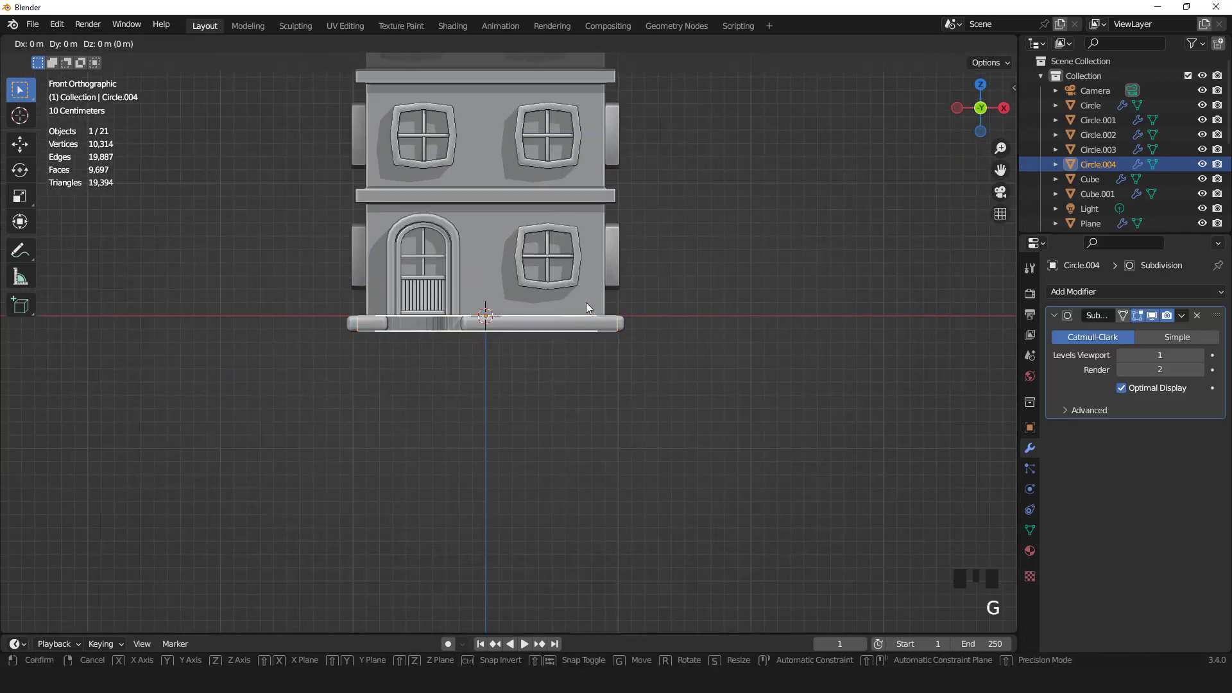
click(593, 326)
middle_drag(594, 326, 616, 322)
Step: Scale the slab to about 2.78 in X and Y only, keeping its thickness
key(s)
key(shift+z)
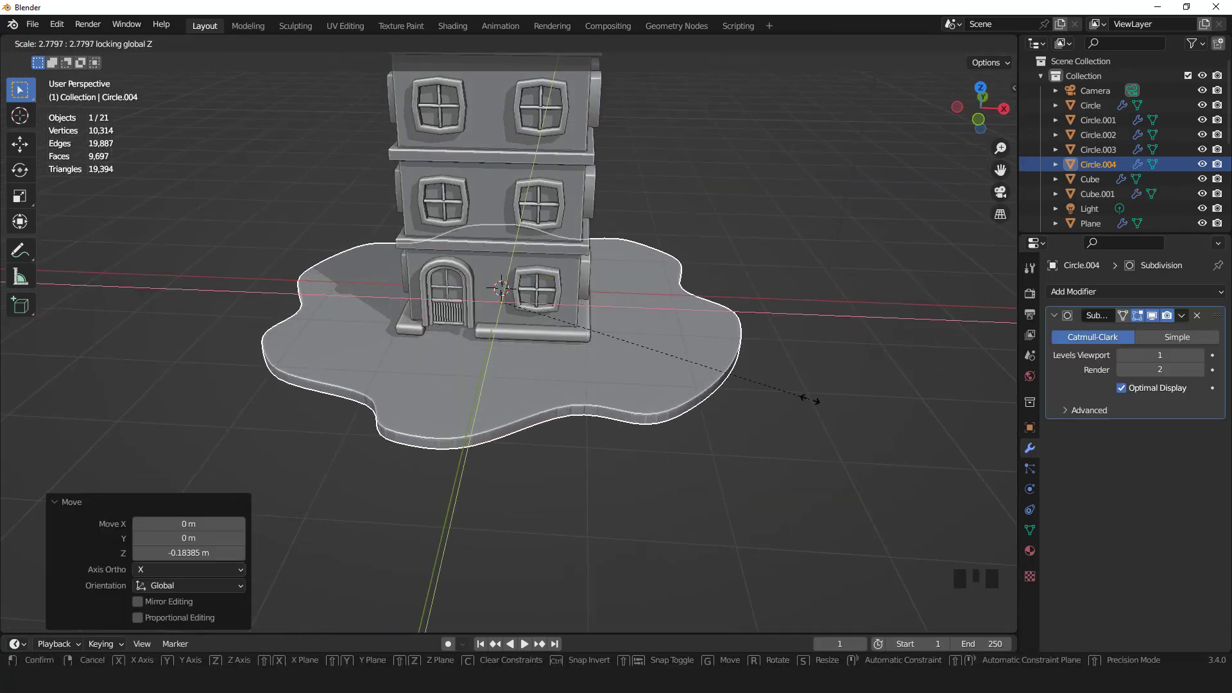
click(707, 350)
Step: Scale the slab to about 1.856 along Z to make it thicker
scroll(707, 351, down, 3)
key(KP_1)
scroll(707, 350, up, 4)
key(s)
key(z)
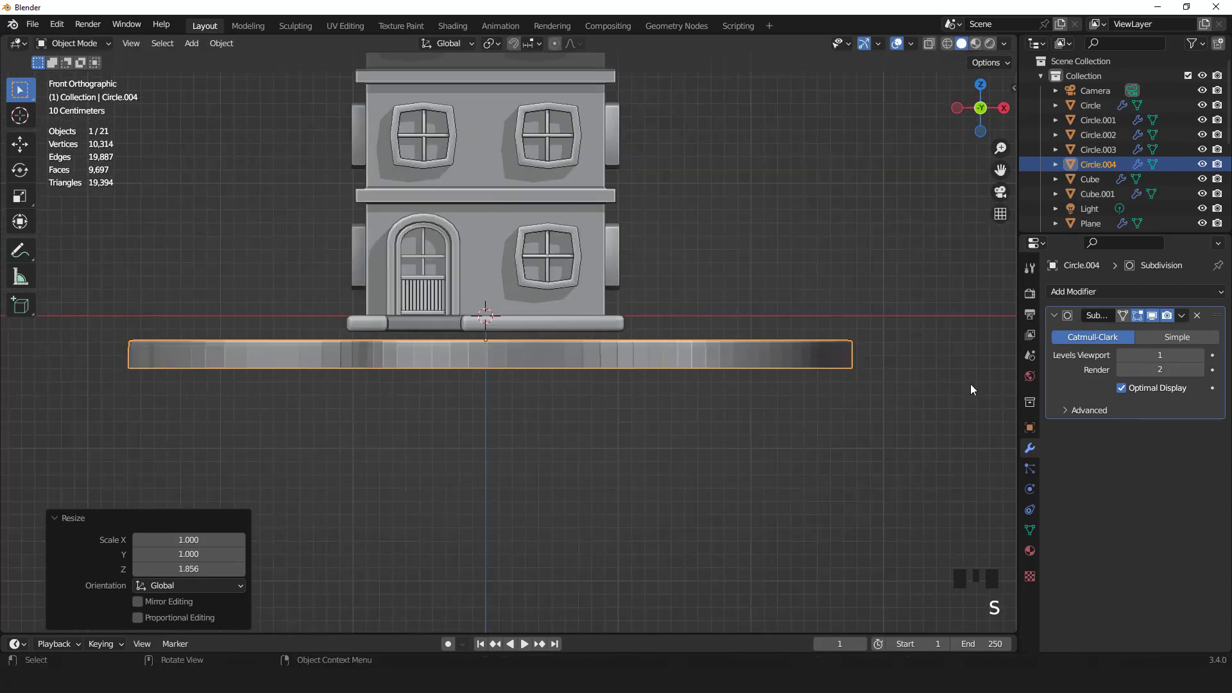
click(742, 324)
Step: Raise the slab about 0.071 m along Z to meet the underside of the plinth
scroll(742, 323, up, 2)
key(g)
key(z)
click(738, 311)
scroll(677, 256, down, 6)
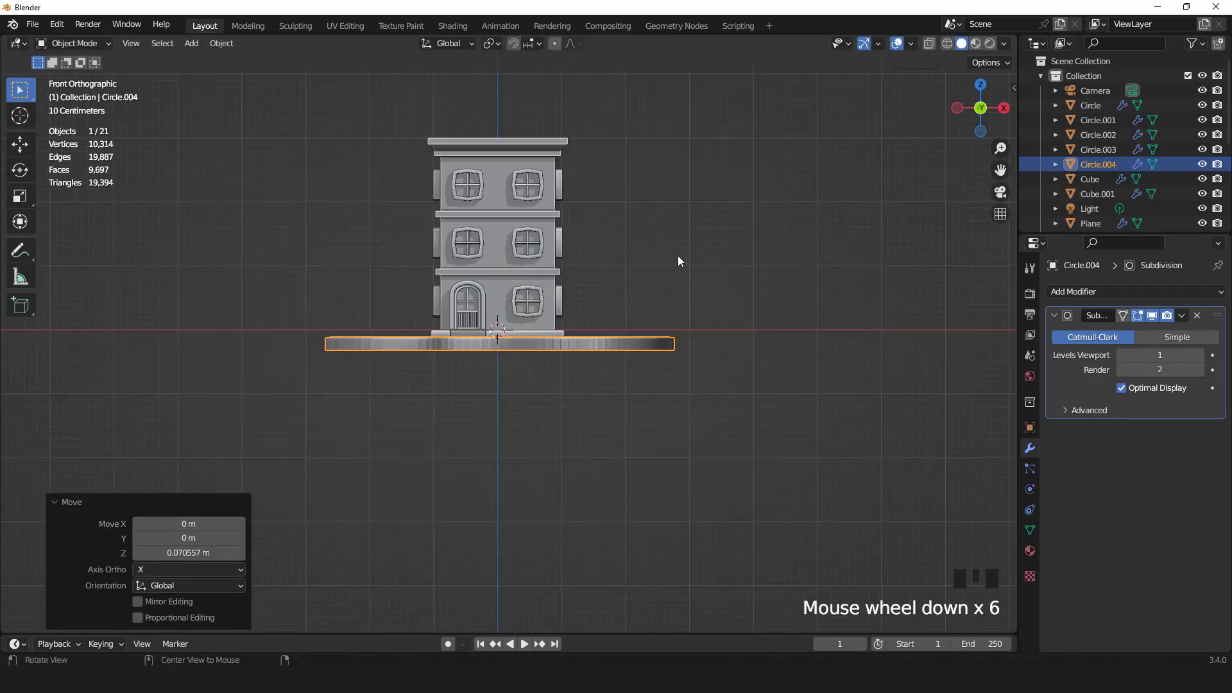
Step: Add a mesh cube, isolate it in local view and enter Edit Mode
middle_drag(678, 255, 594, 272)
scroll(616, 296, down, 2)
scroll(595, 272, up, 2)
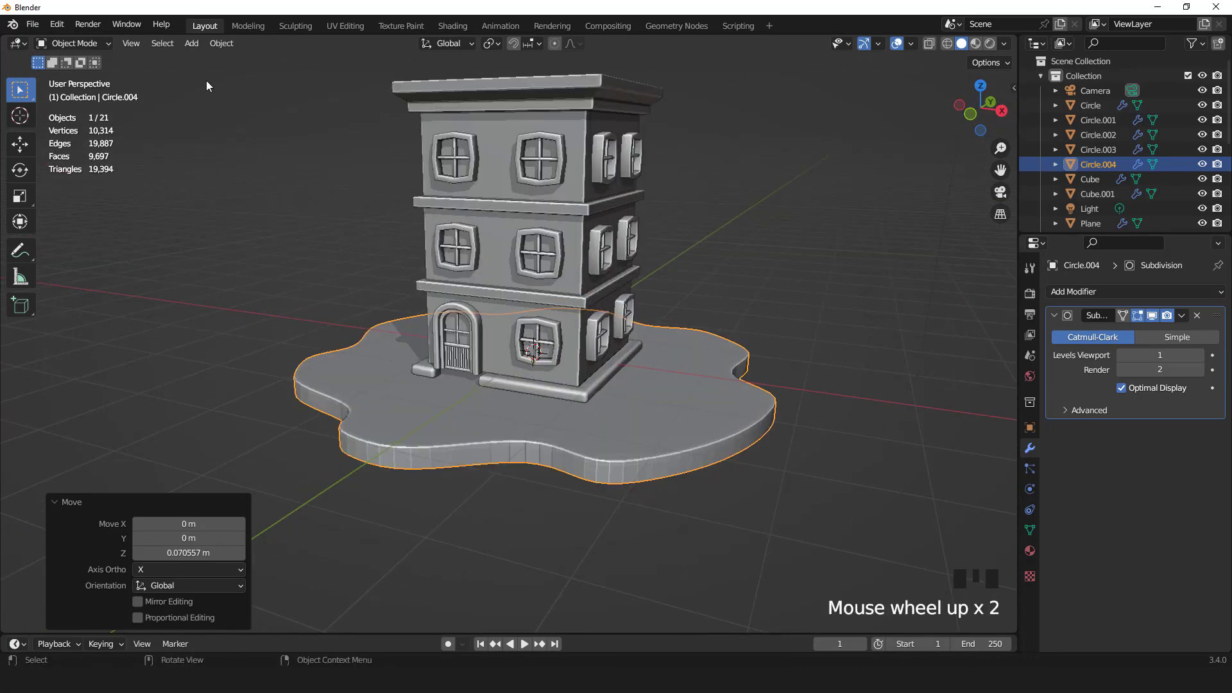
click(191, 43)
mouse_move(194, 60)
click(321, 75)
key(KP_Divide)
key(KP_3)
key(Tab)
Step: Bevel the cube's top front edge by 1.5 m with 6 segments and a custom stepped profile to form stairs
scroll(354, 138, down, 3)
middle_drag(359, 154, 417, 205)
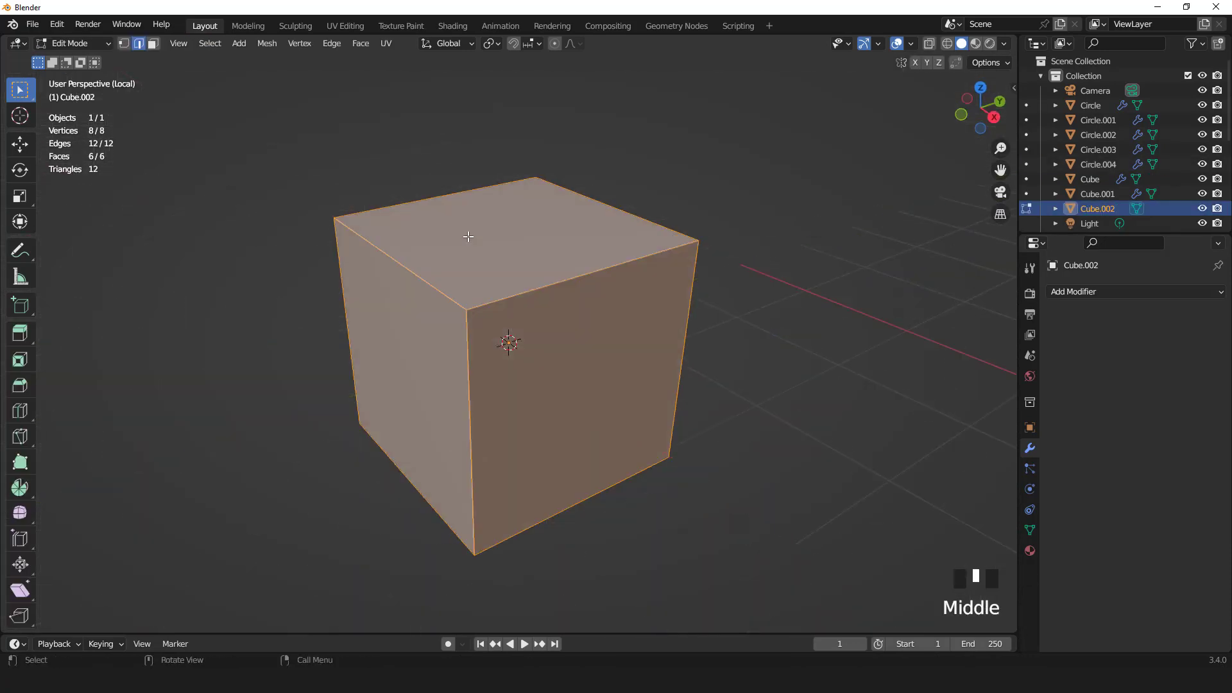
click(436, 268)
key(KP_3)
scroll(587, 353, up, 2)
click(600, 363)
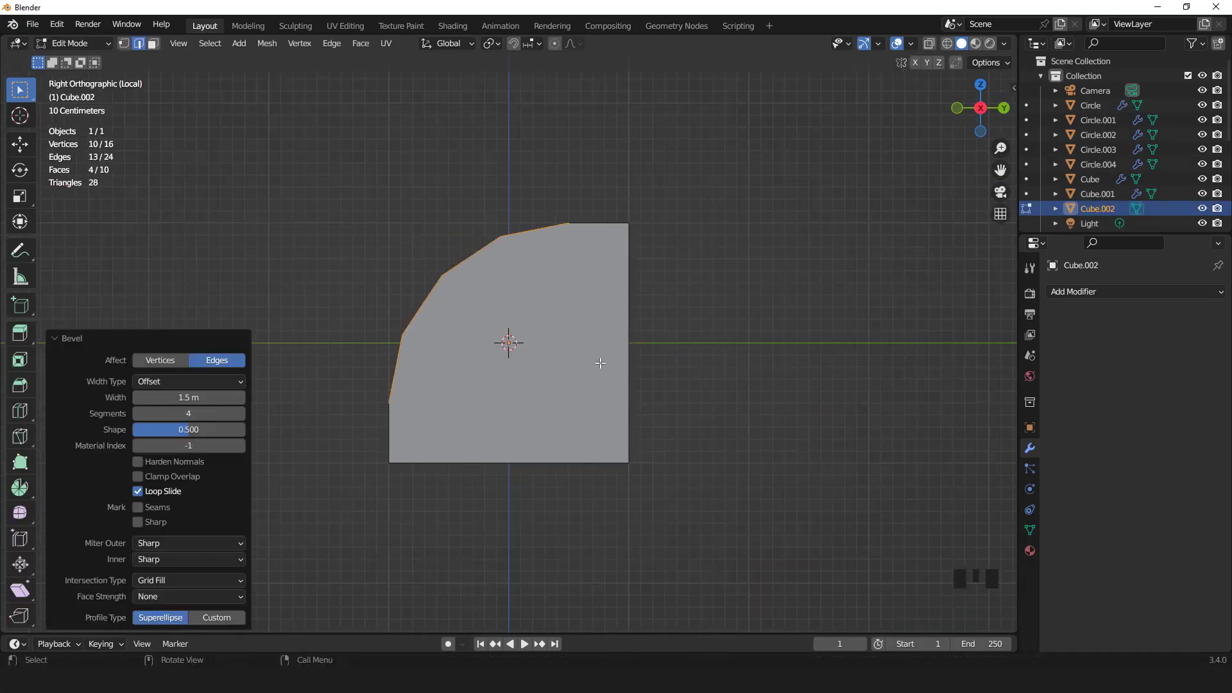
click(217, 618)
click(94, 454)
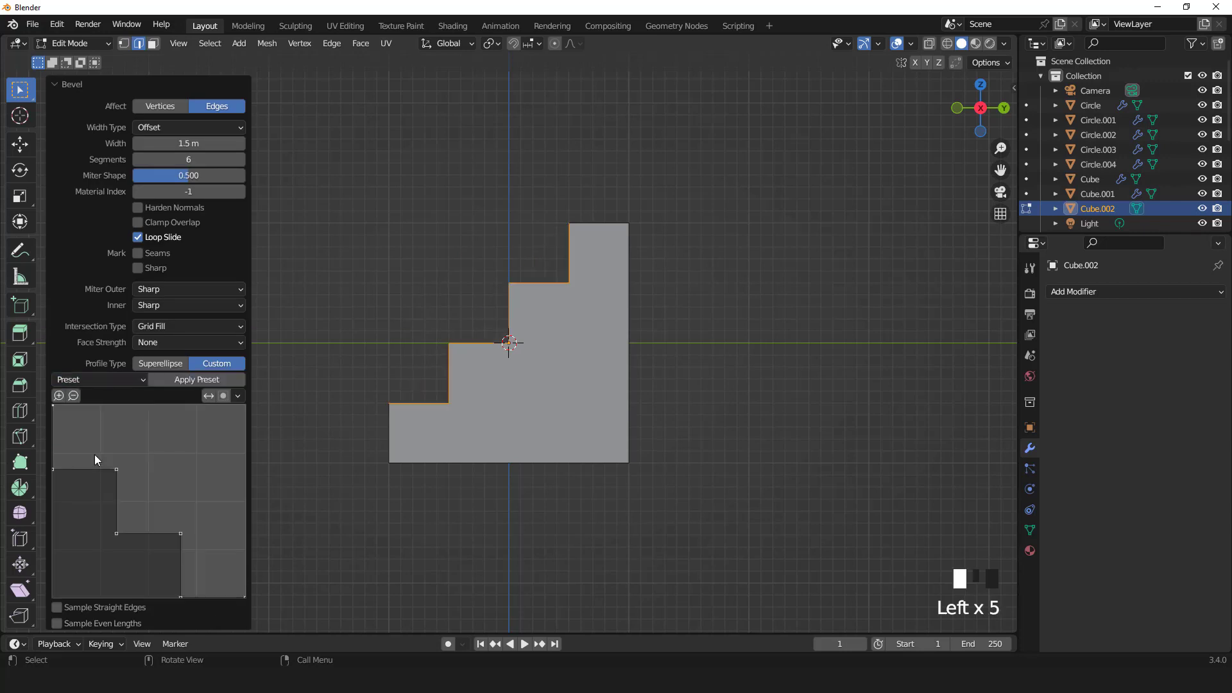
Step: Leave local view and move the whole stair block along Y to the front of the building
middle_drag(488, 385, 565, 373)
scroll(565, 372, up, 2)
key(KP_Divide)
key(KP_3)
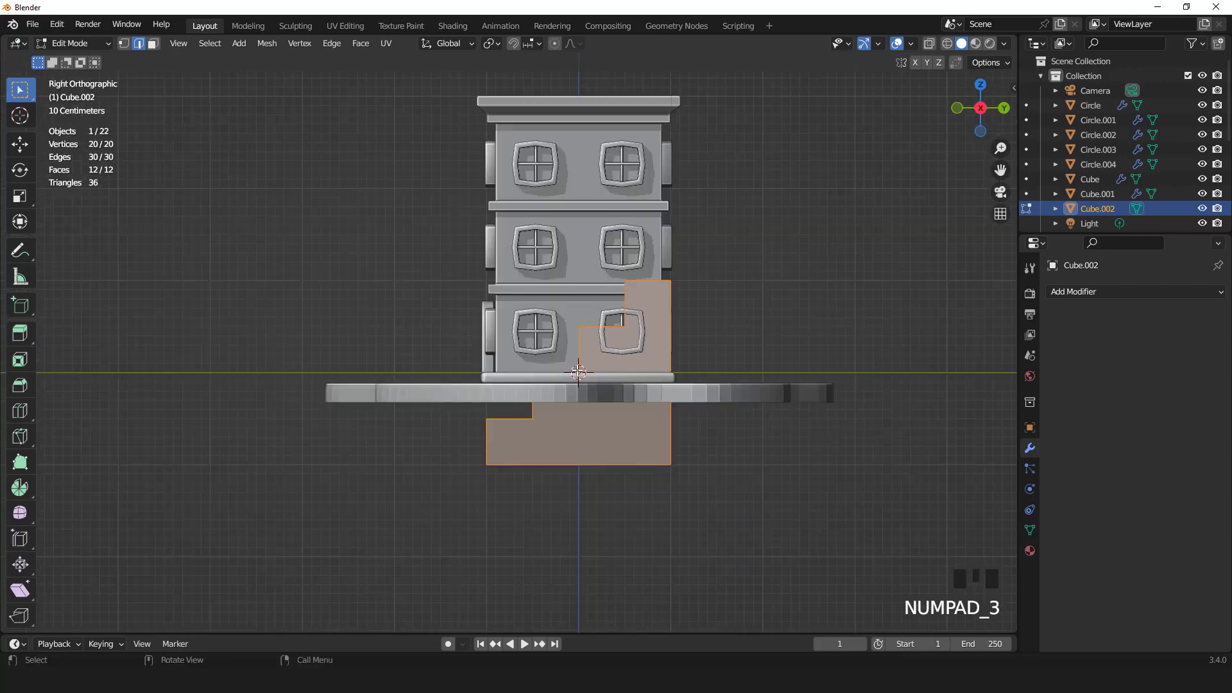
key(g)
middle_click(391, 330)
click(387, 329)
Step: Scale the stair block down by about 0.433 and again by 0.478, and move it about -0.48 m along X to the door
key(KP_1)
scroll(489, 309, up, 2)
key(s)
key(s)
click(599, 427)
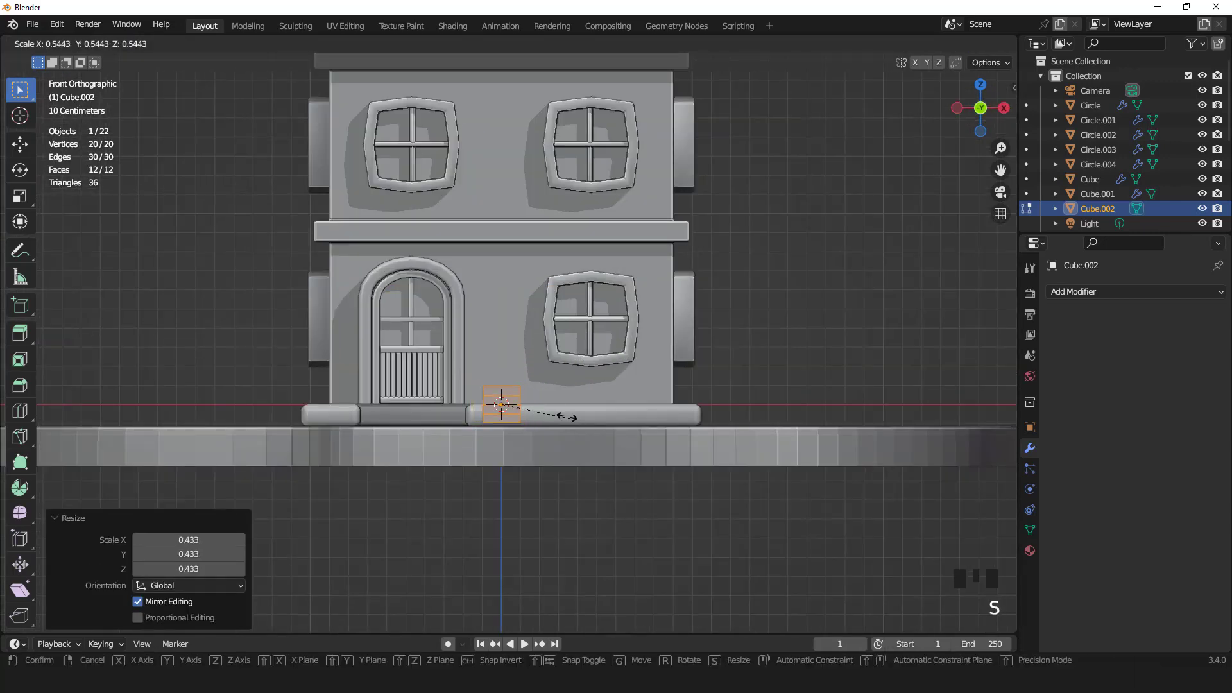
click(565, 415)
scroll(604, 324, up, 2)
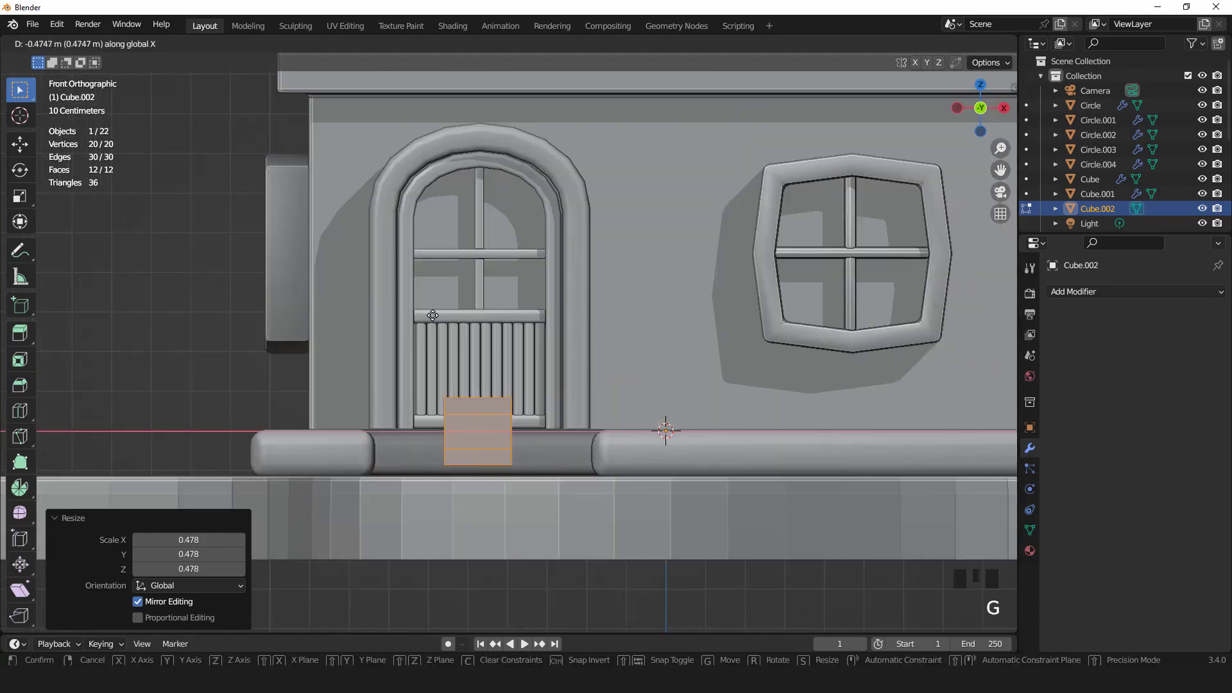
click(433, 315)
Step: Scale the stair block down a little more and lower it about 0.023 m so it fits between door and slab
scroll(592, 387, up, 1)
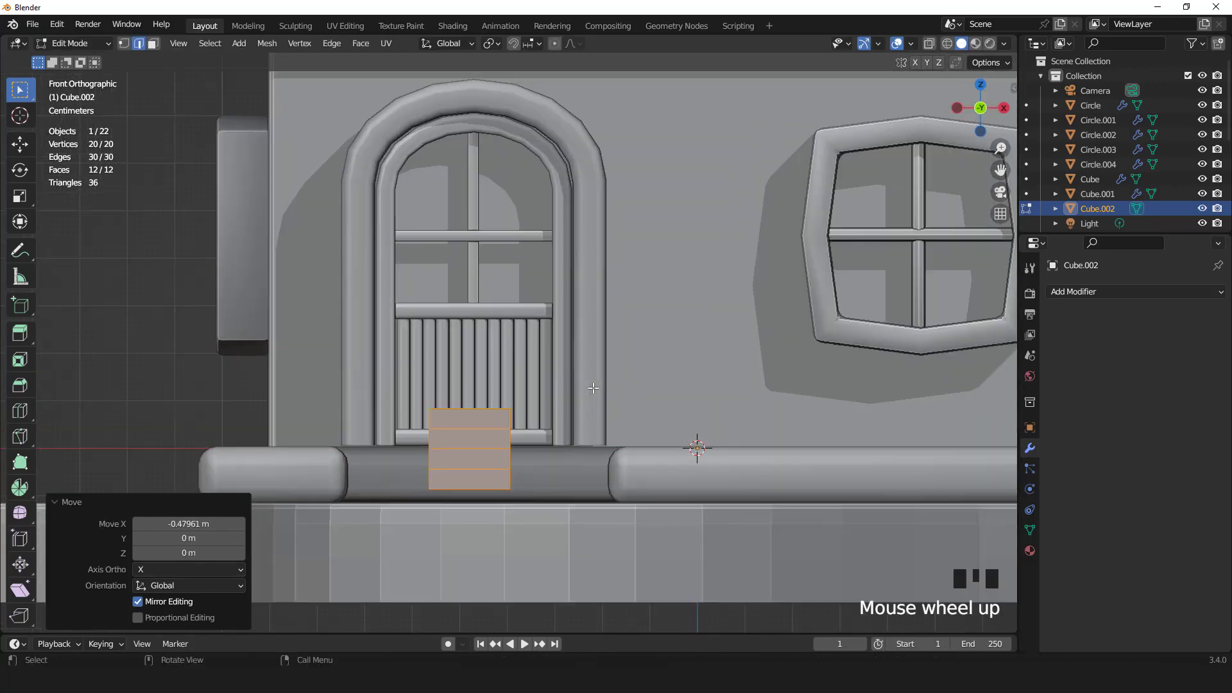
click(637, 425)
click(634, 436)
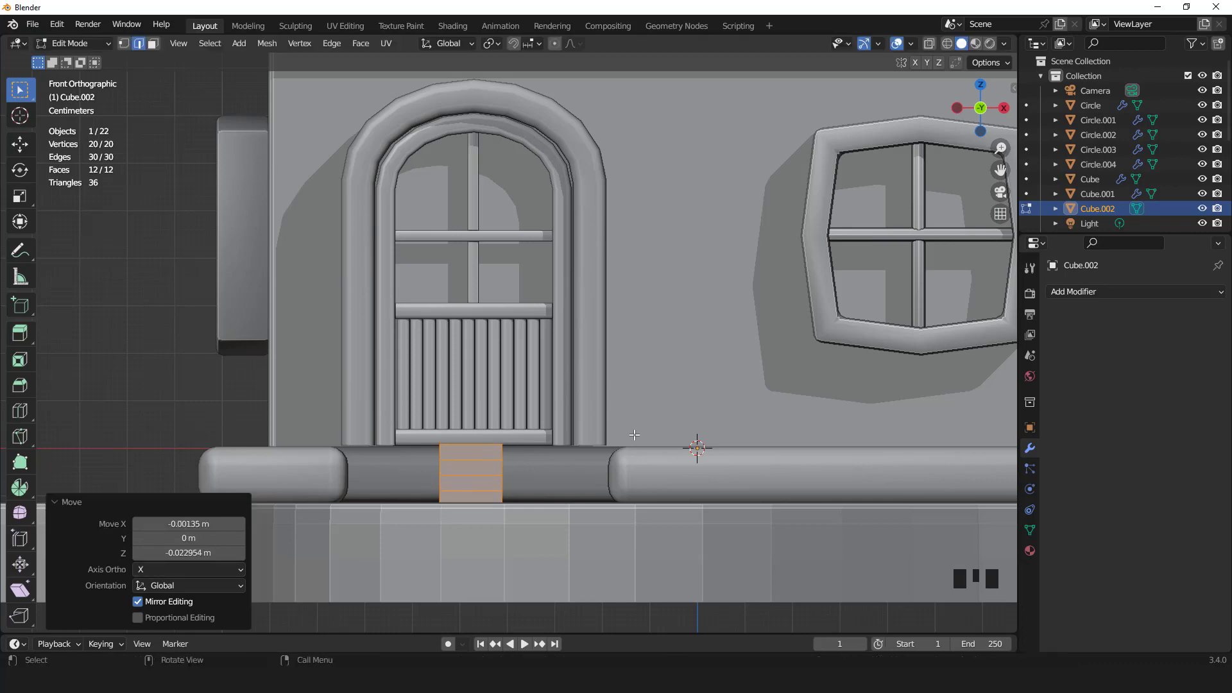
Step: Widen the stair block along X by about 4.289 and again by 1.039, shifting it about 0.018 m along X to span the door frame
click(163, 476)
scroll(529, 397, up, 1)
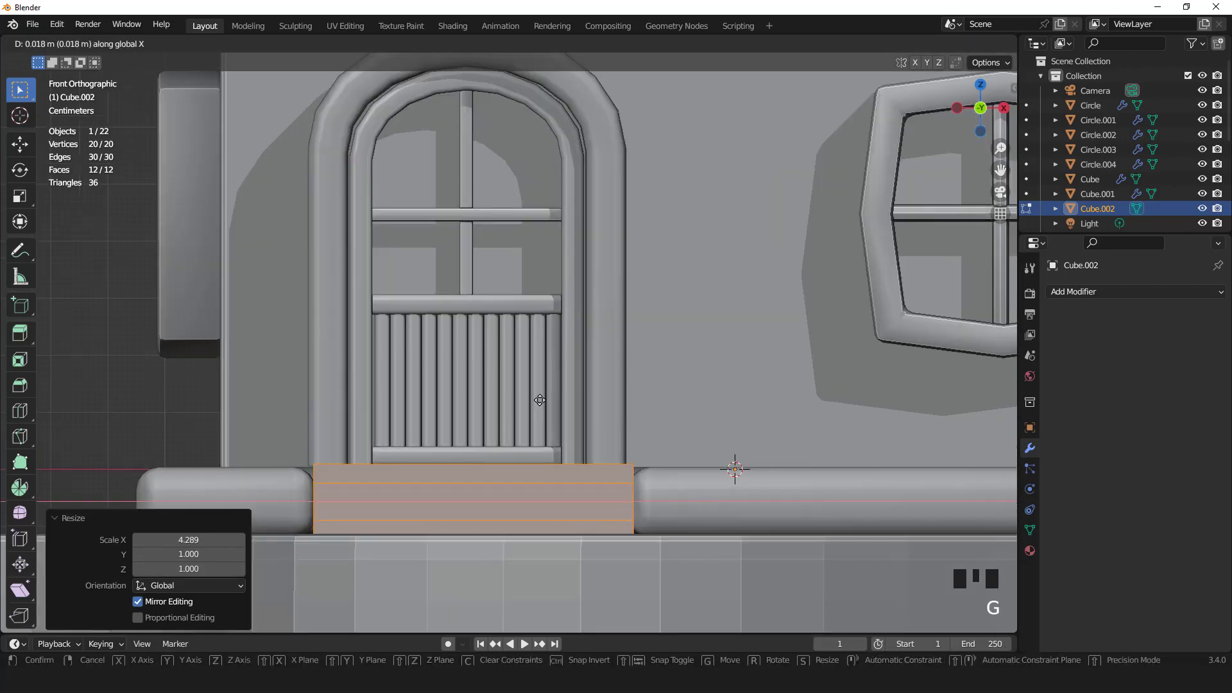
click(540, 400)
key(s)
key(x)
click(671, 398)
Step: Move the stair block along Y up to the building's door
scroll(671, 399, down, 3)
middle_drag(506, 383, 575, 415)
key(g)
key(y)
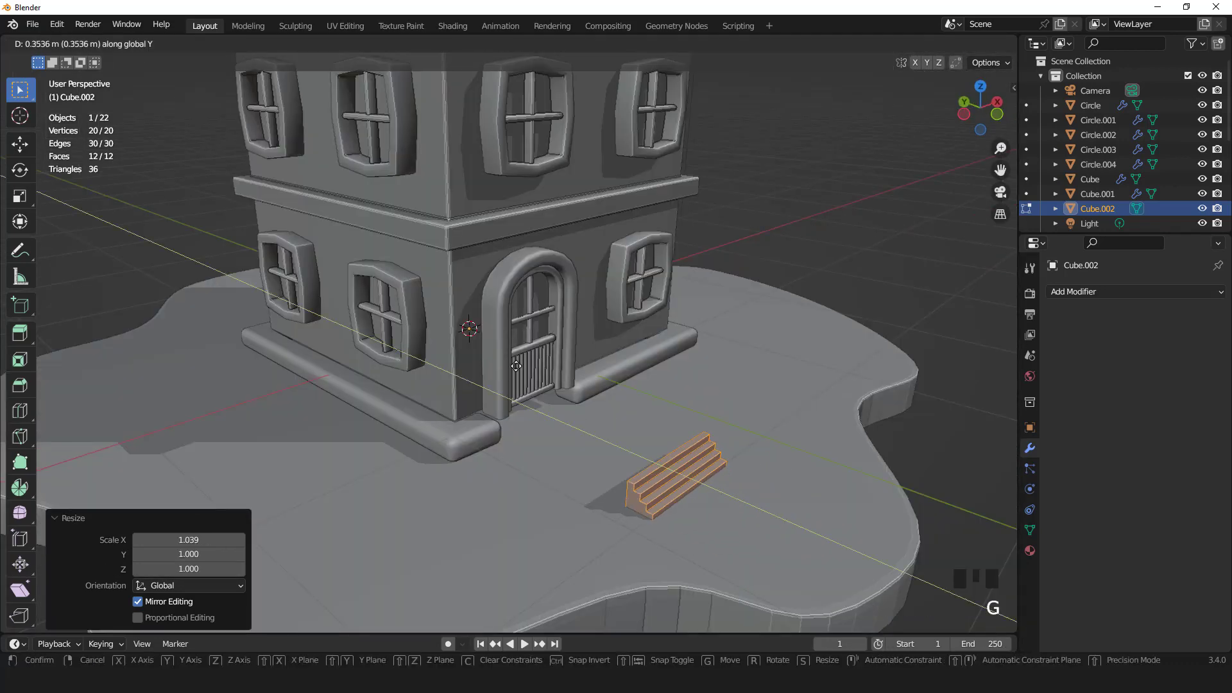
click(412, 287)
Step: Scale the stairs along Y to adjust their depth, and narrow them along X by about 0.957
key(KP_Decimal)
middle_drag(511, 360, 783, 324)
key(s)
key(y)
click(602, 353)
key(KP_1)
key(s)
key(x)
scroll(573, 378, up, 3)
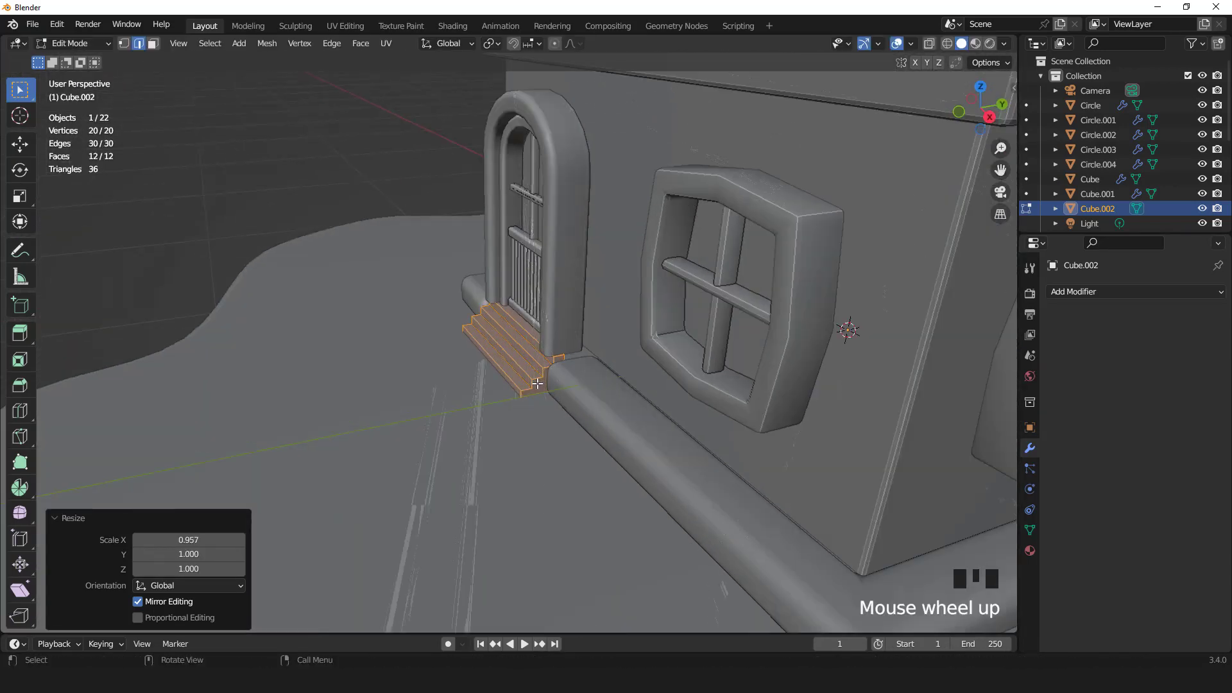
Step: Move the stairs about -0.038 m along Y so they stand in front of the door
key(g)
key(y)
click(570, 379)
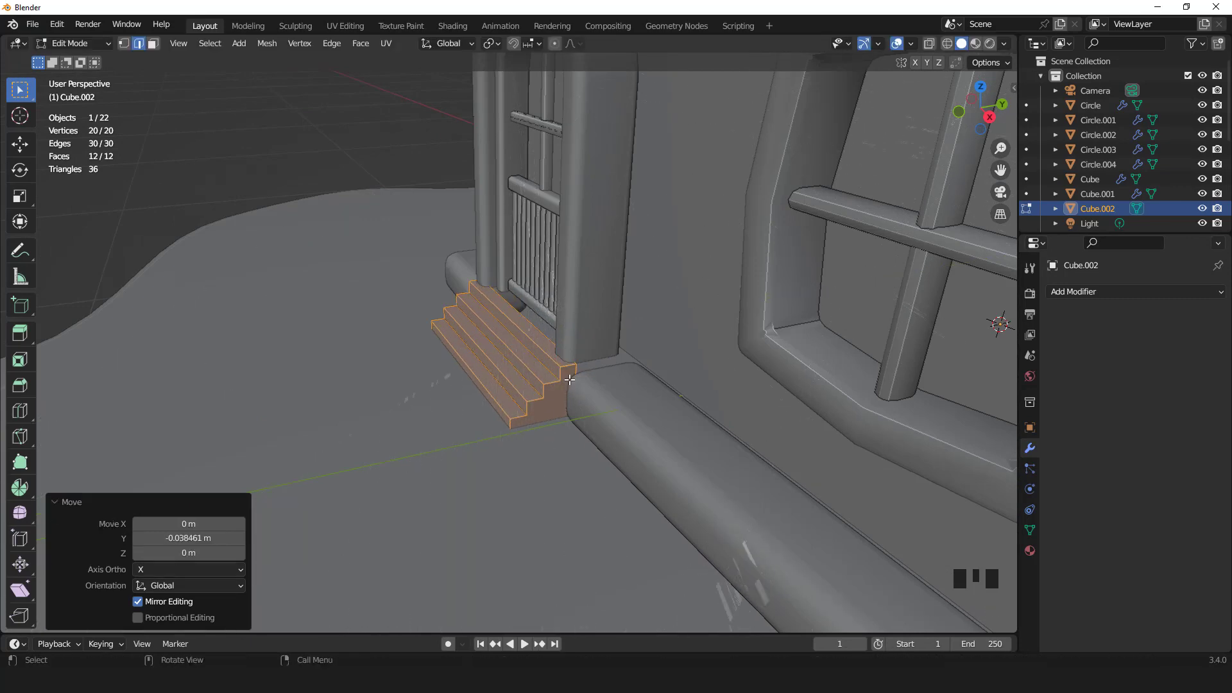
Step: Isolate the stairs to select their back face, leave local view, and move that face along Y to meet the building
scroll(569, 379, down, 6)
middle_drag(569, 379, 603, 399)
key(KP_Divide)
middle_drag(629, 346, 449, 334)
click(517, 339)
key(3)
click(520, 344)
key(KP_Divide)
scroll(582, 375, up, 6)
key(g)
key(y)
click(605, 345)
Step: Return to Object Mode and add a Bevel modifier to the stairs with 4 segments and an amount of 0.005 m
key(Tab)
scroll(533, 324, up, 3)
click(1091, 292)
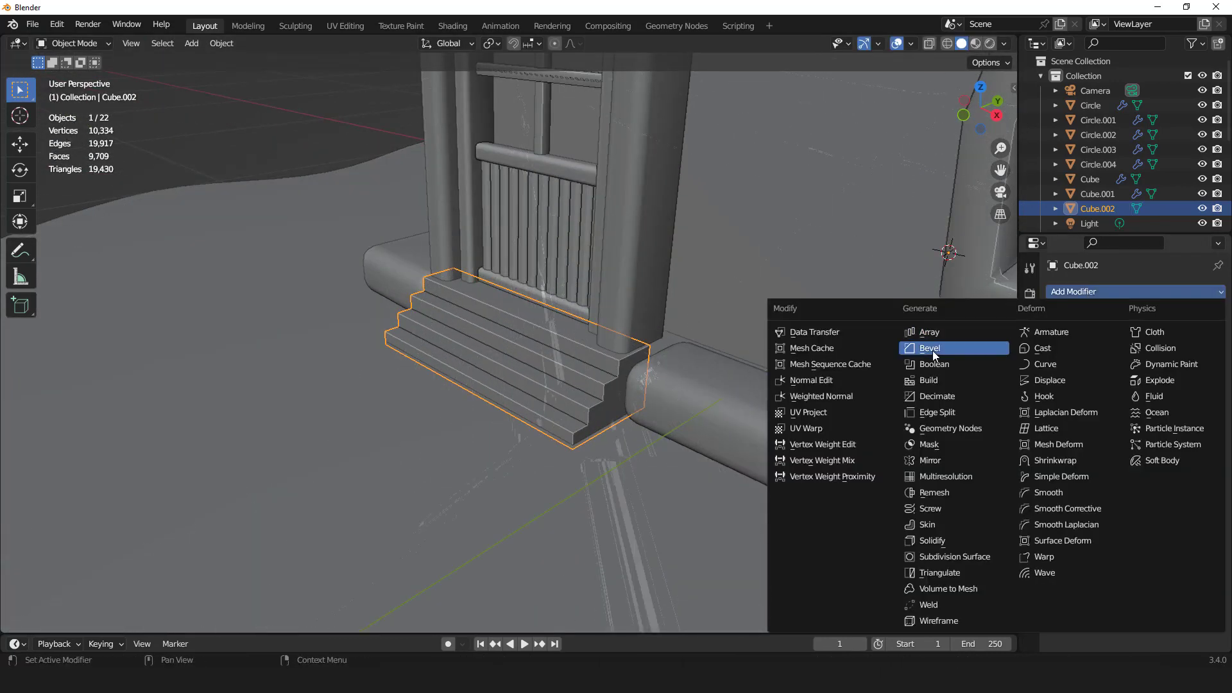
click(933, 350)
click(1200, 390)
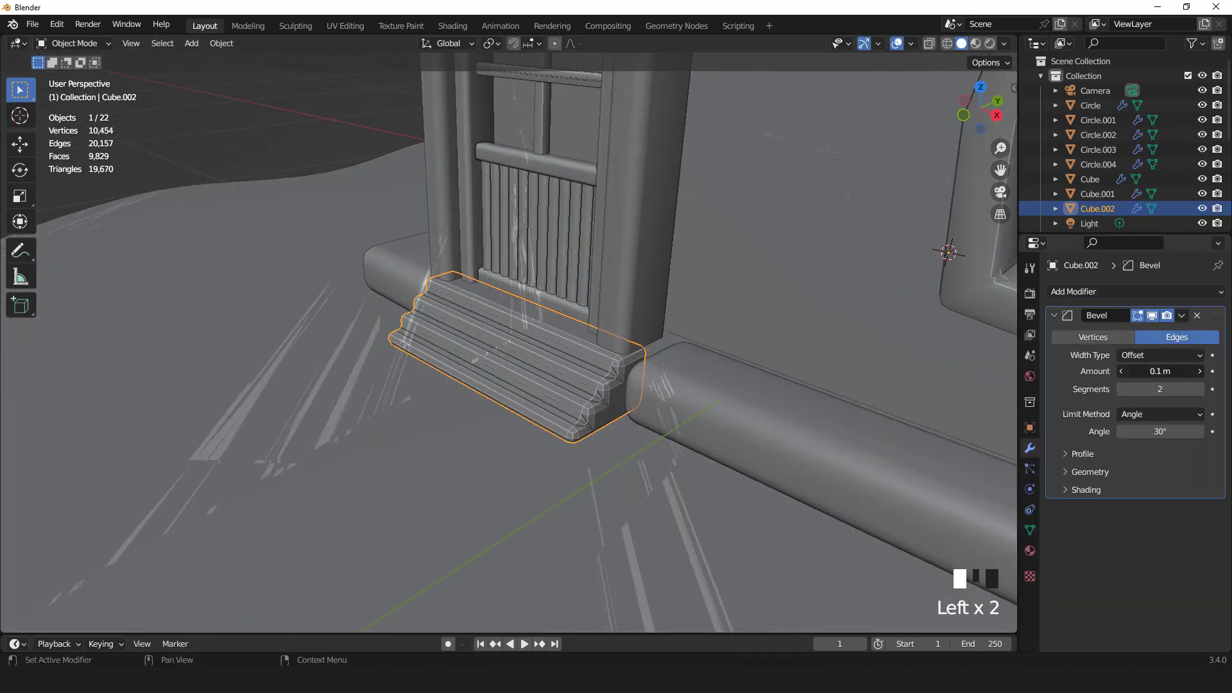
drag(1200, 375, 1181, 375)
click(1200, 374)
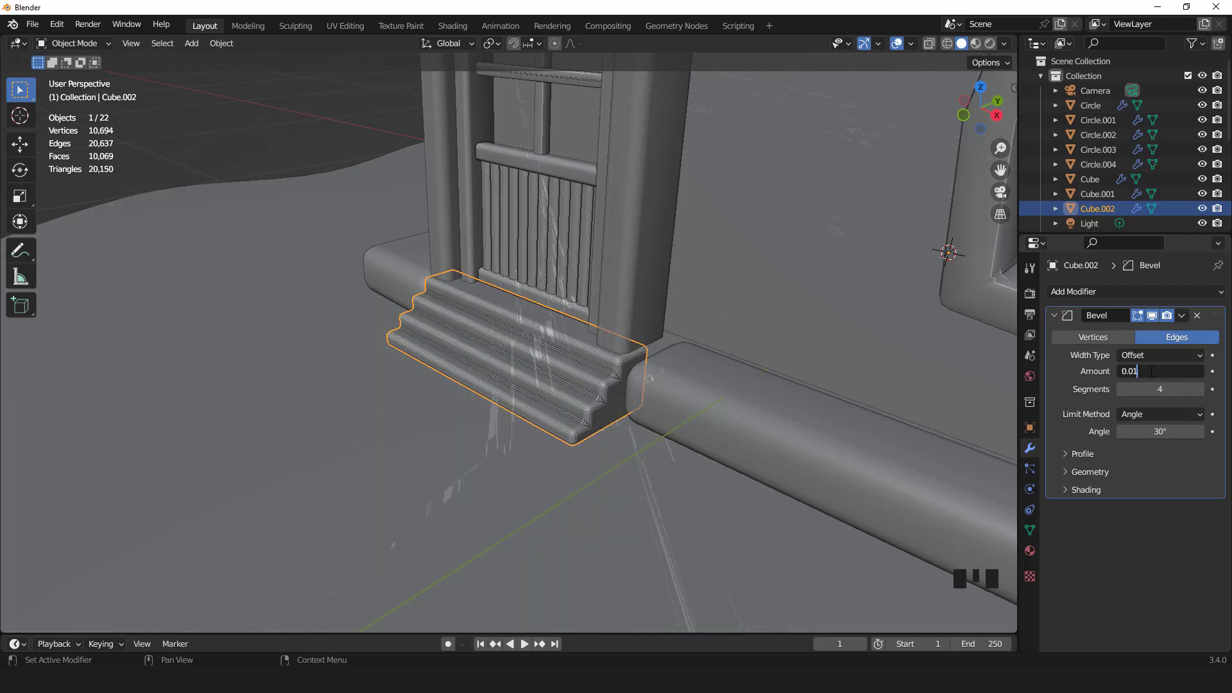
key(Return)
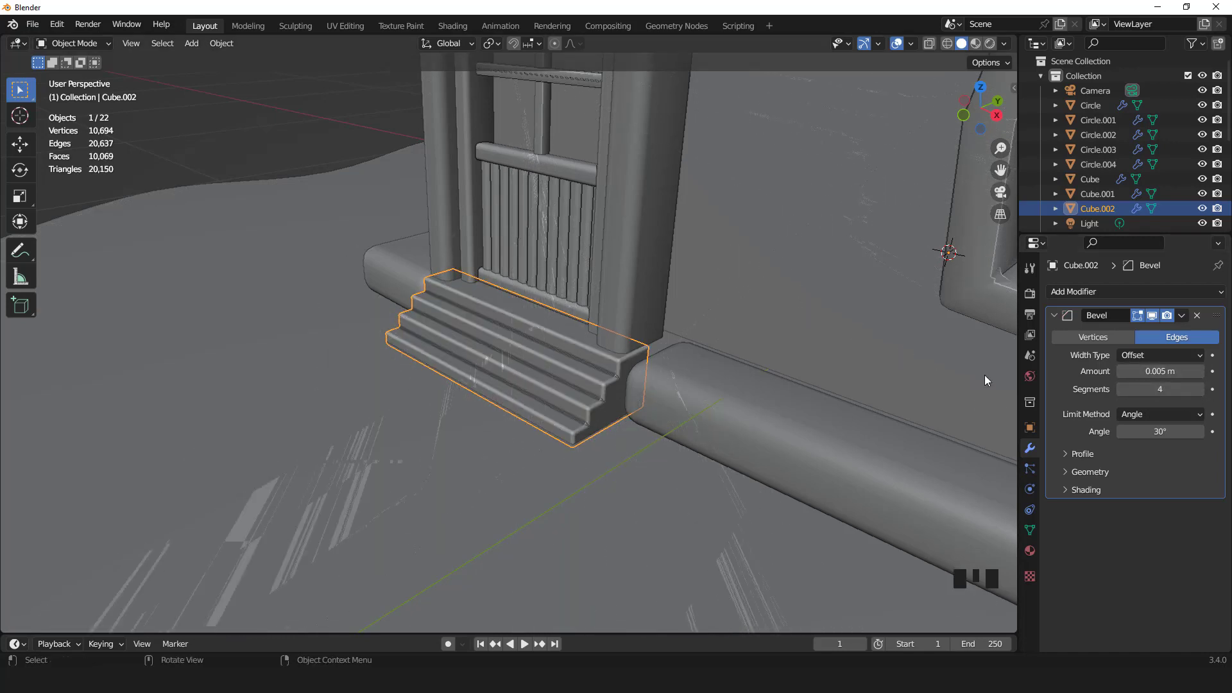
scroll(680, 379, up, 2)
scroll(634, 260, down, 4)
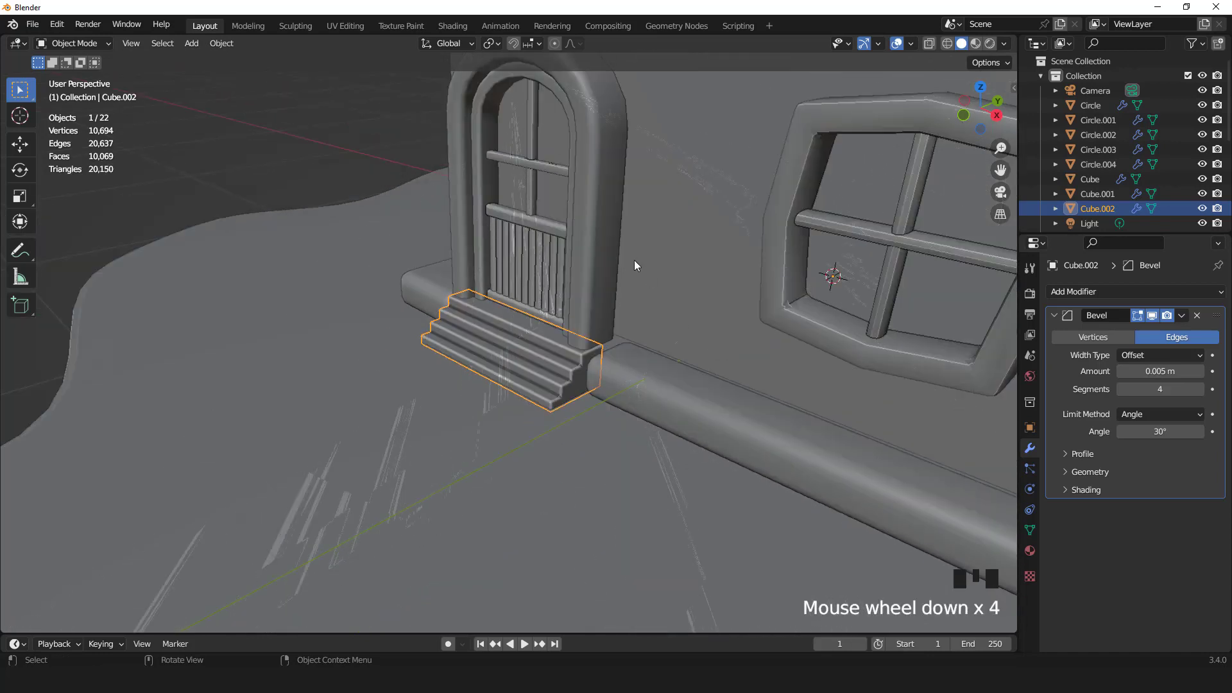
Step: Turn off the viewport display of the Bevel modifiers on the door frame, the door parts and the neighbouring window
click(598, 224)
click(1153, 315)
click(556, 259)
click(1153, 315)
click(532, 161)
click(1152, 315)
click(674, 211)
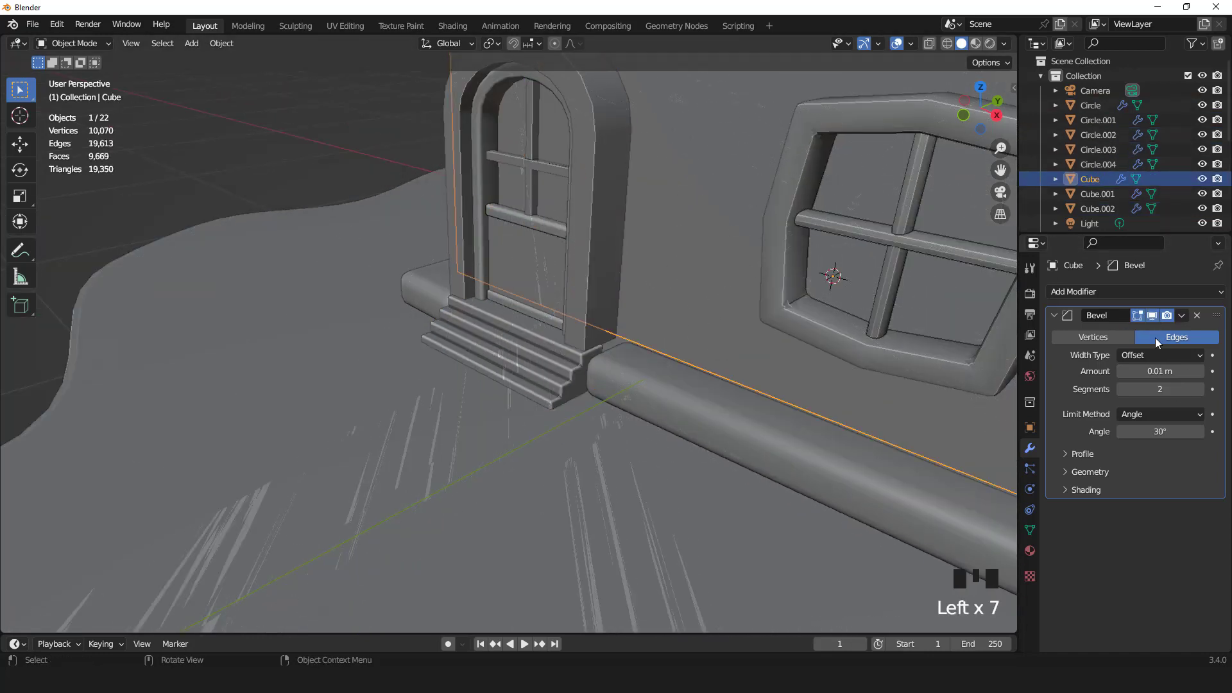
click(884, 137)
click(1153, 316)
Step: Set the stairs' bevel amount to 0.0005 m, and then raise it to 0.001 m
click(571, 419)
key(KP_Decimal)
key(Tab)
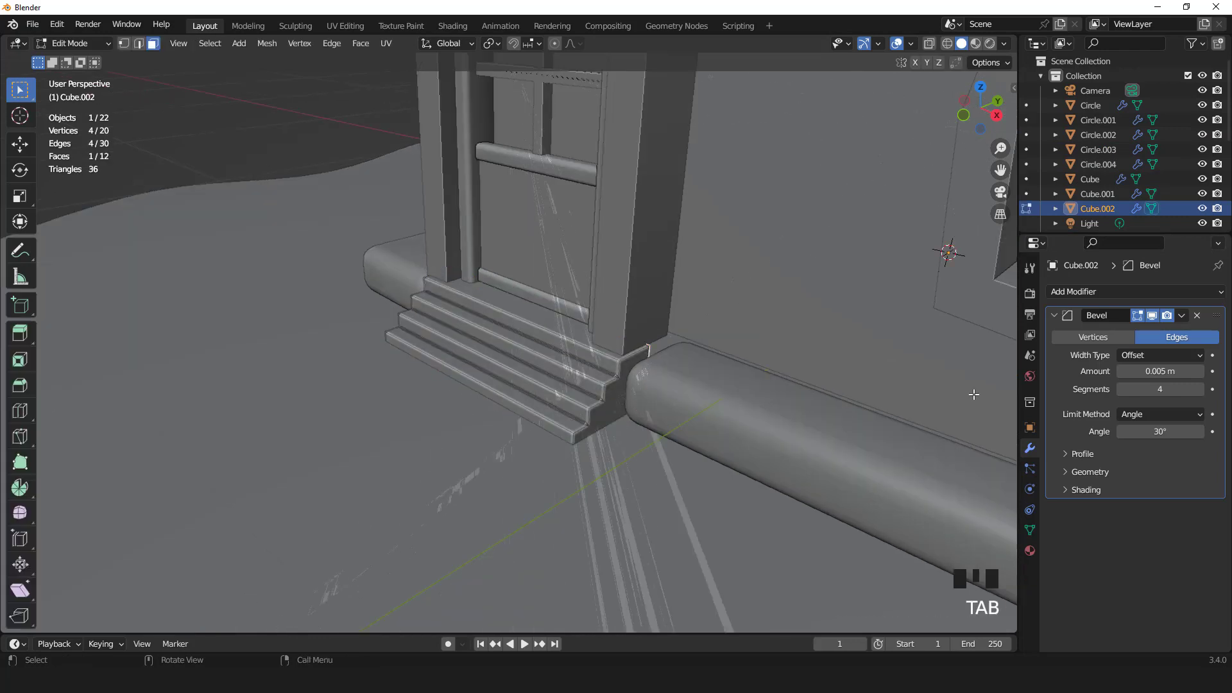
click(1169, 371)
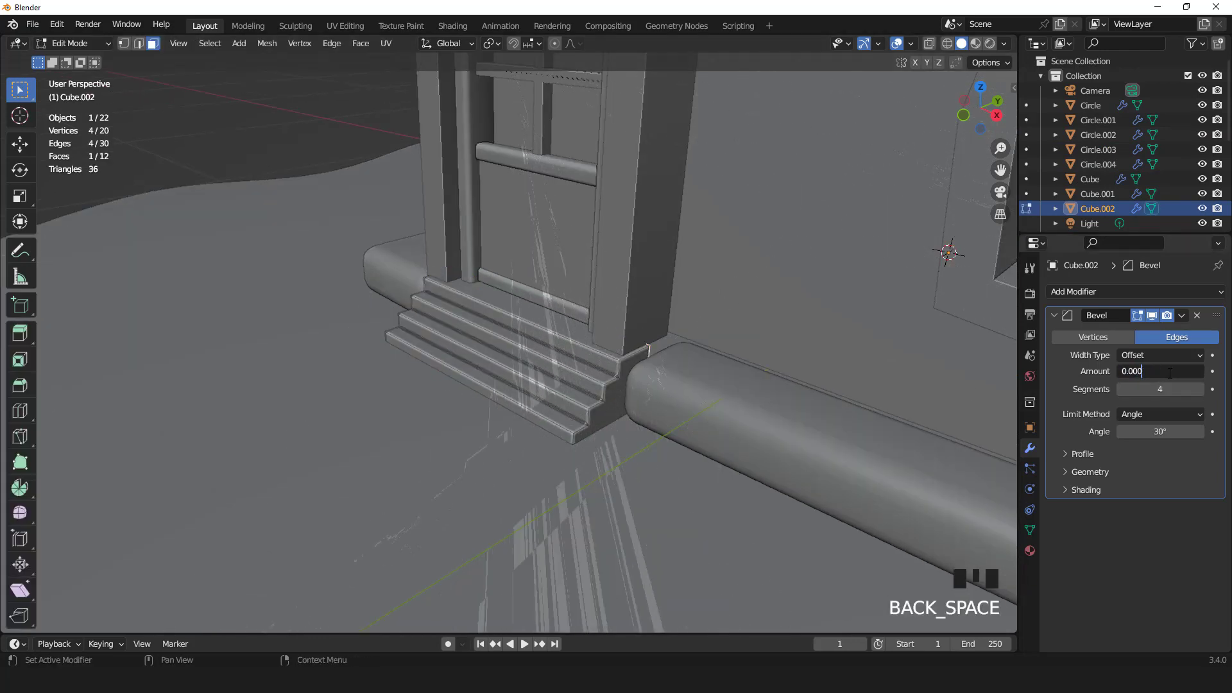
text(5)
key(Return)
scroll(621, 388, up, 3)
click(1169, 373)
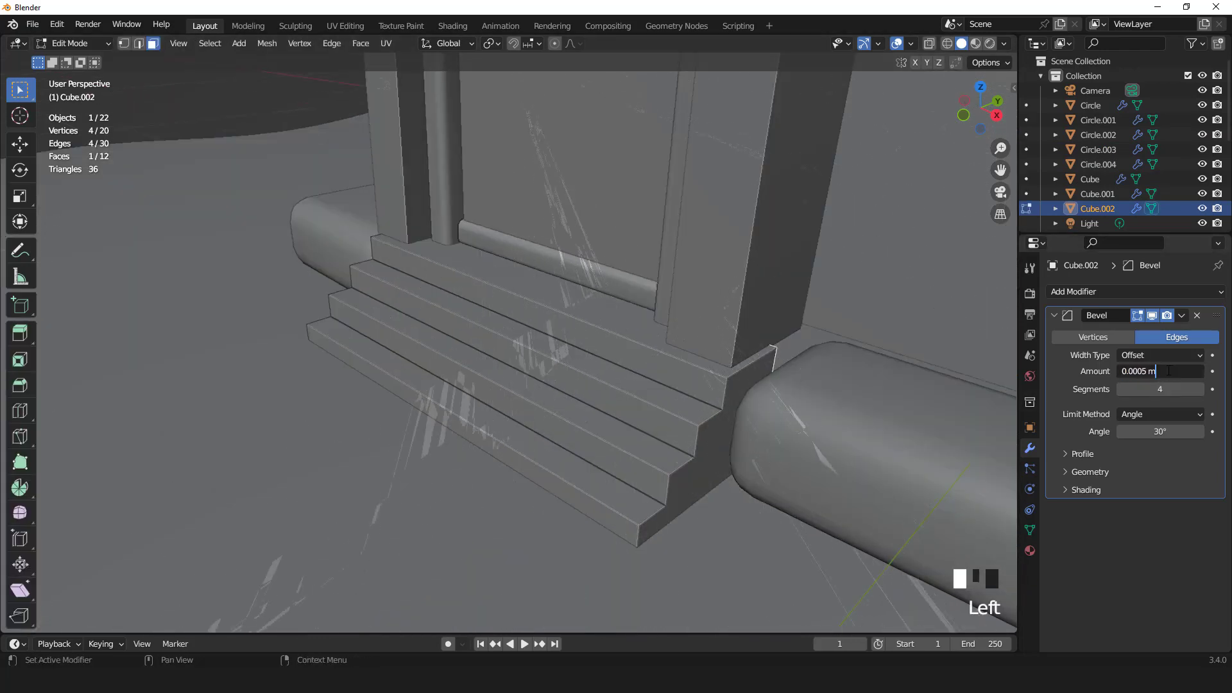
key(BackSpace)
key(BackSpace)
key(BackSpace)
Step: Switch the viewport to rendered shading, return to Object Mode and show the render settings
scroll(666, 358, down, 11)
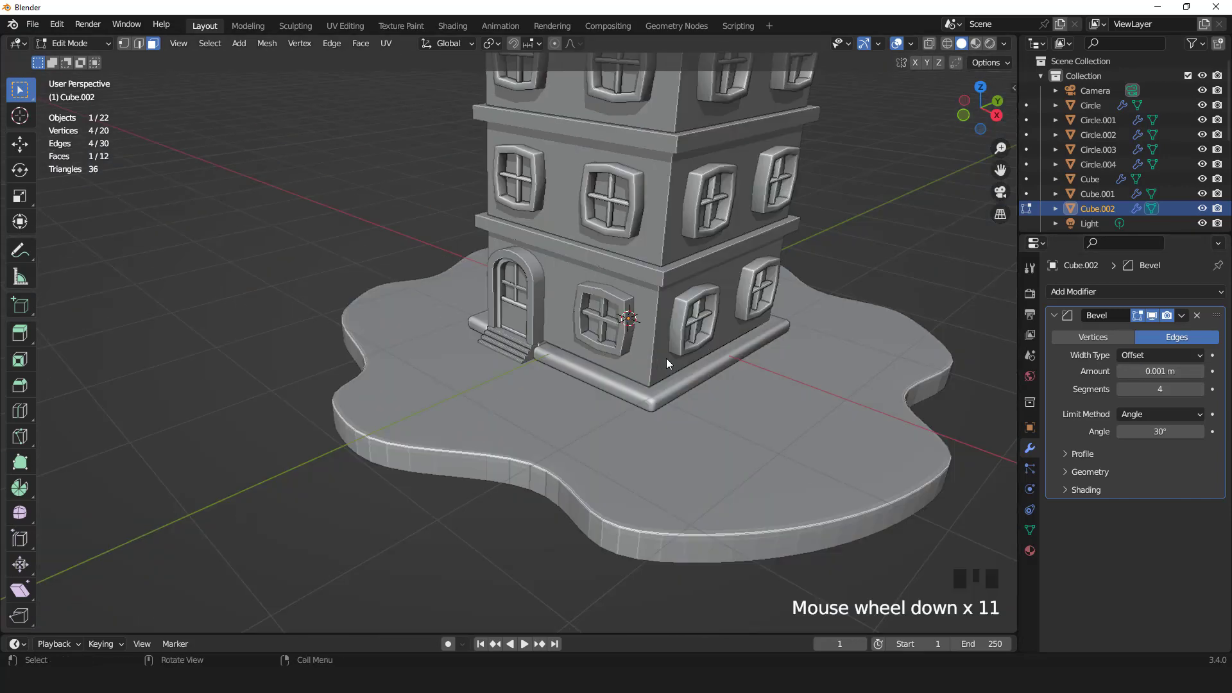
middle_drag(666, 358, 625, 226)
scroll(639, 252, up, 2)
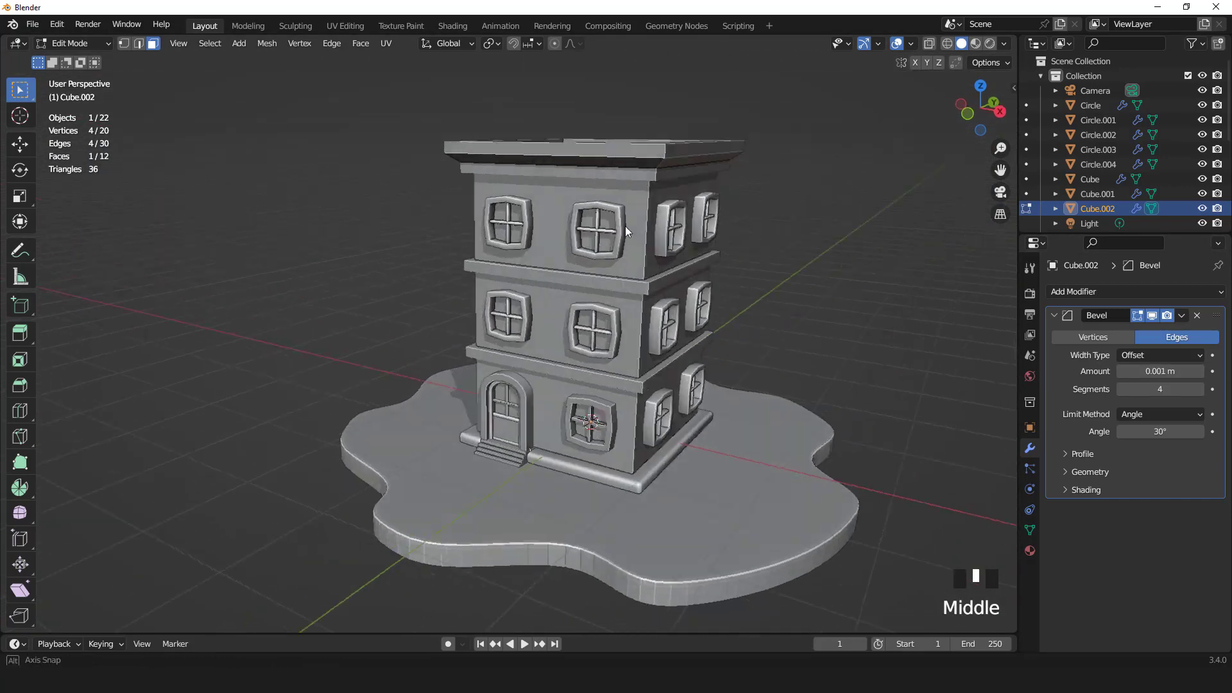
click(991, 43)
scroll(989, 161, up, 2)
key(Tab)
click(1031, 294)
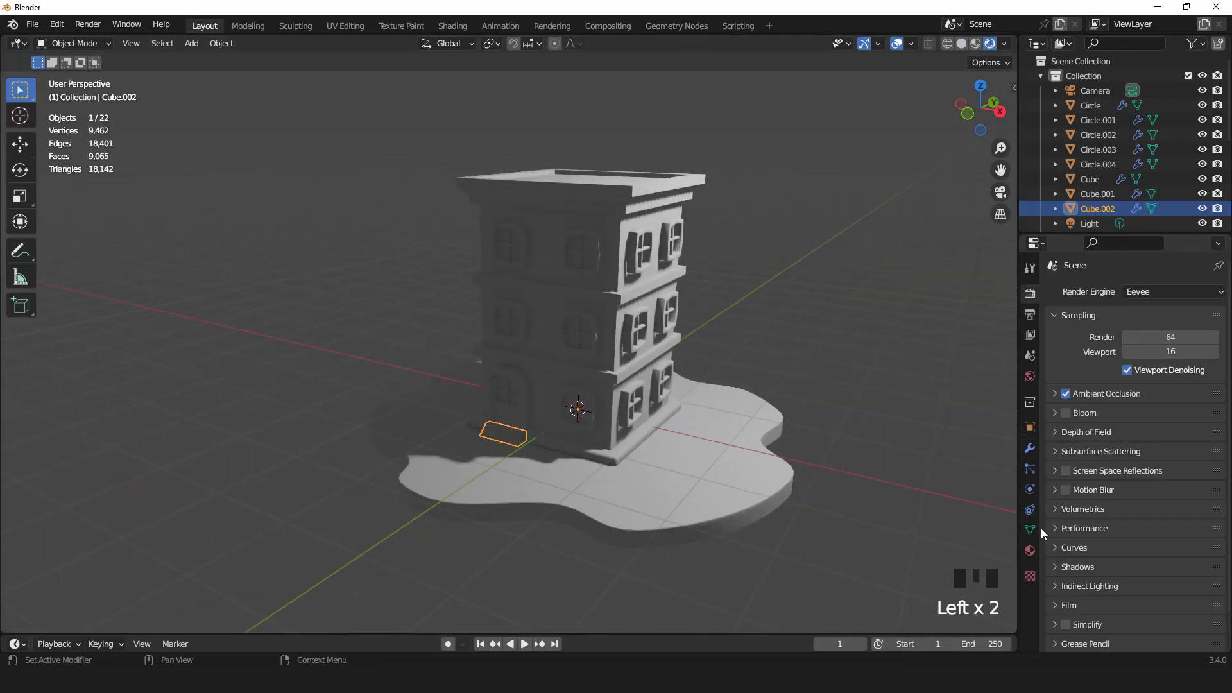
Step: Delete the scene's existing light object
scroll(1096, 176, down, 2)
click(1087, 199)
scroll(795, 274, down, 4)
key(Delete)
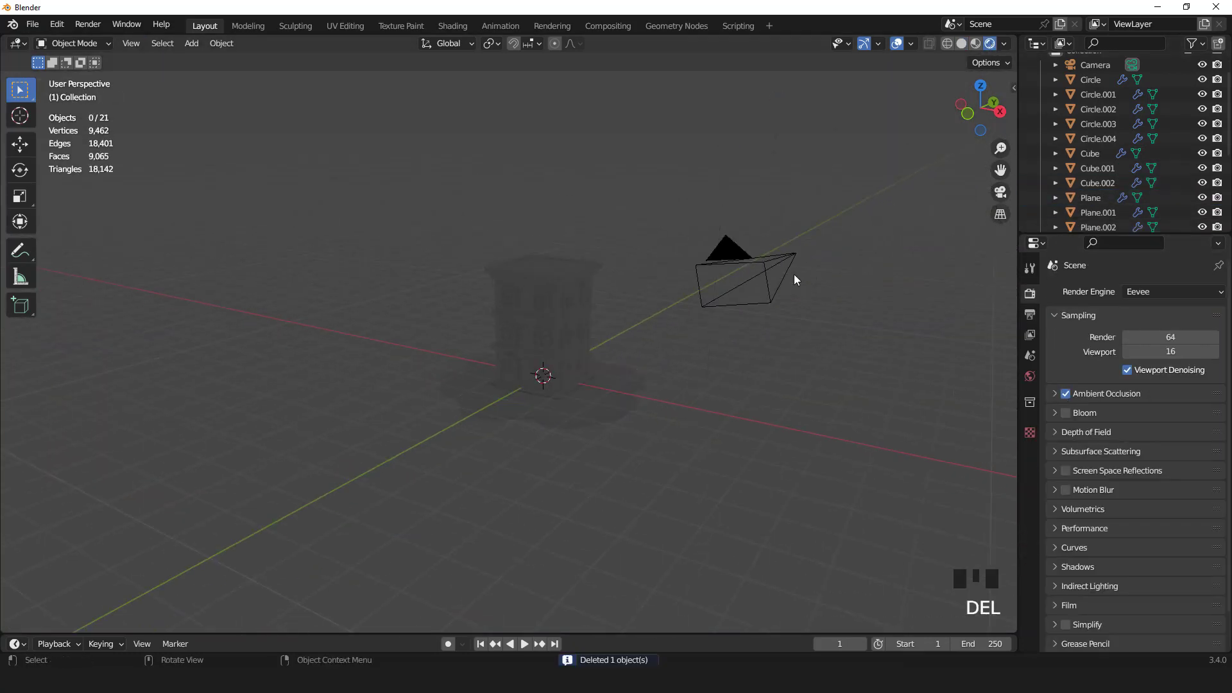
Step: Search the add-ons in the Preferences for "tr" and close the Preferences
scroll(299, 99, up, 1)
click(57, 24)
click(98, 235)
click(27, 151)
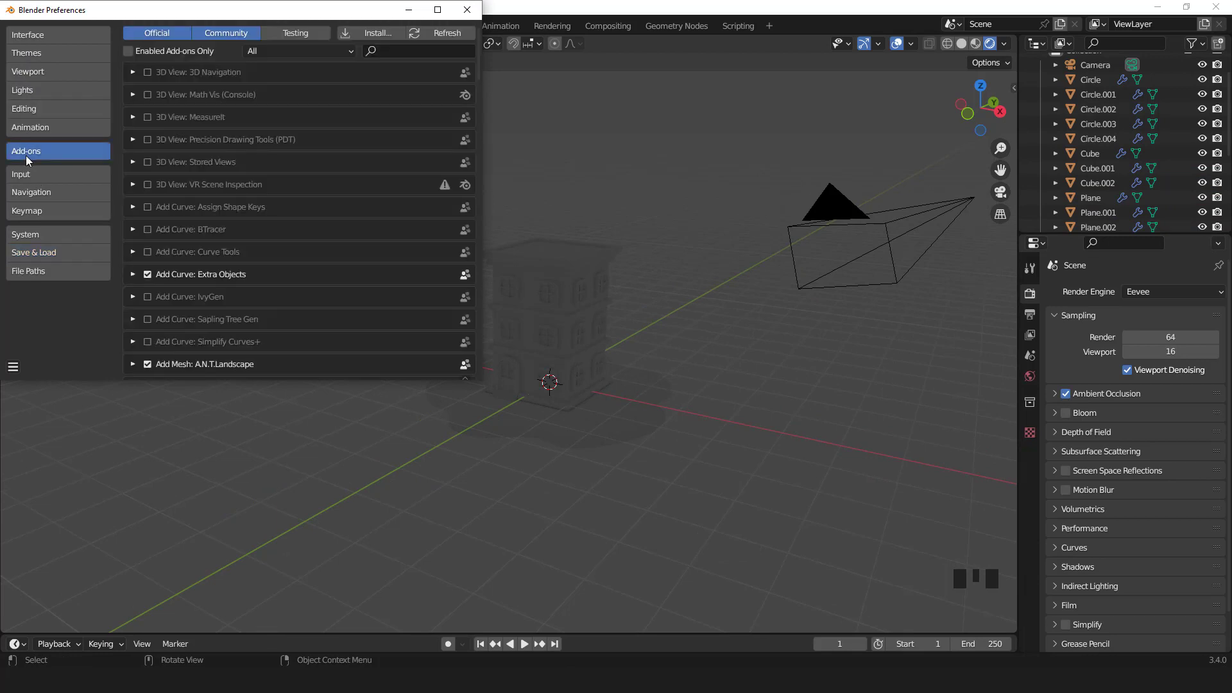
text(tr)
click(467, 10)
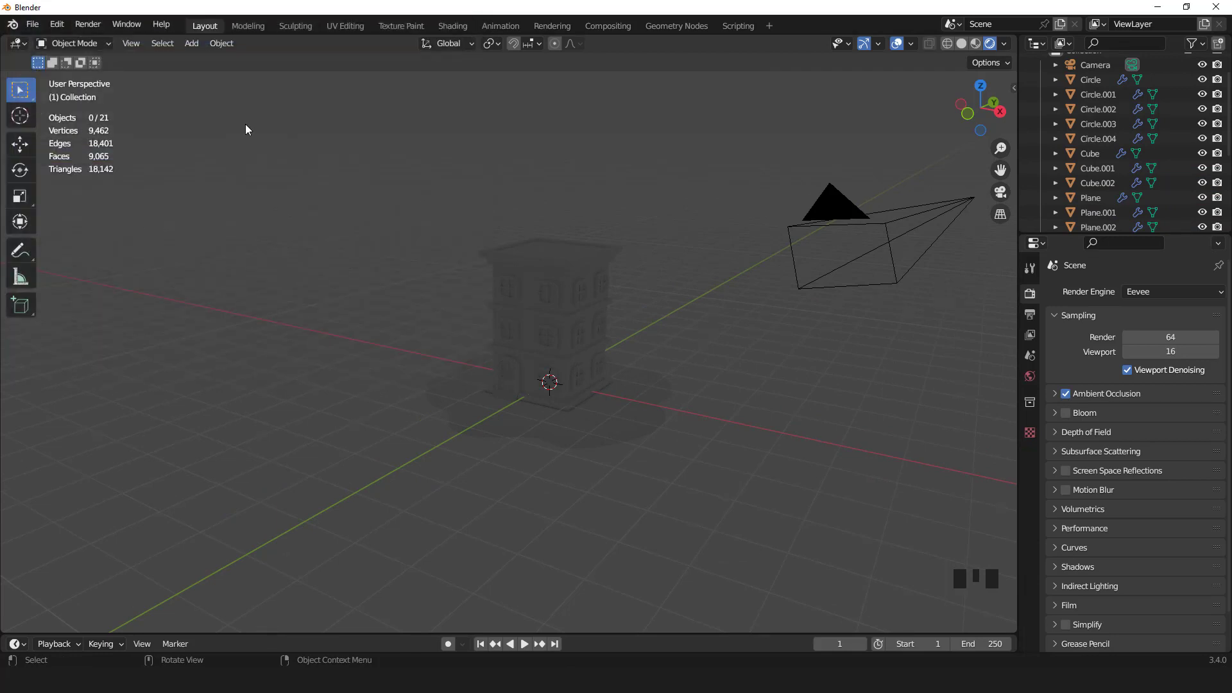
Step: Select the building and add a 3 Point Lights setup with a base energy of 250
click(192, 43)
click(569, 254)
click(189, 45)
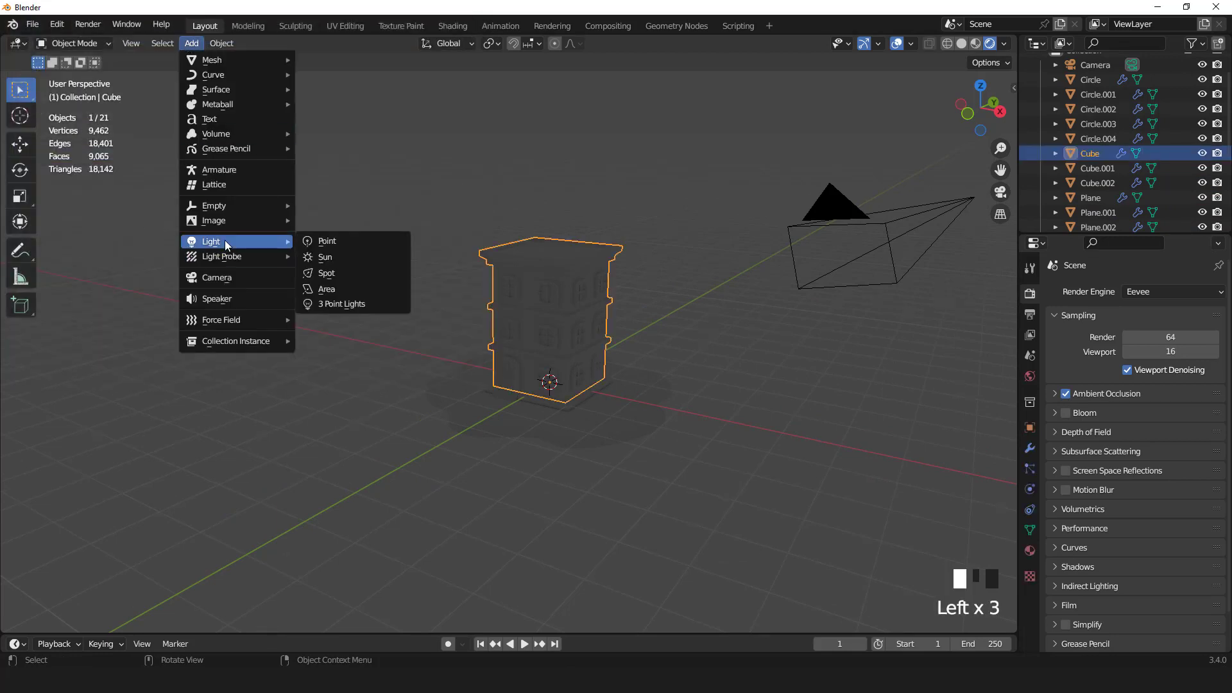
click(333, 308)
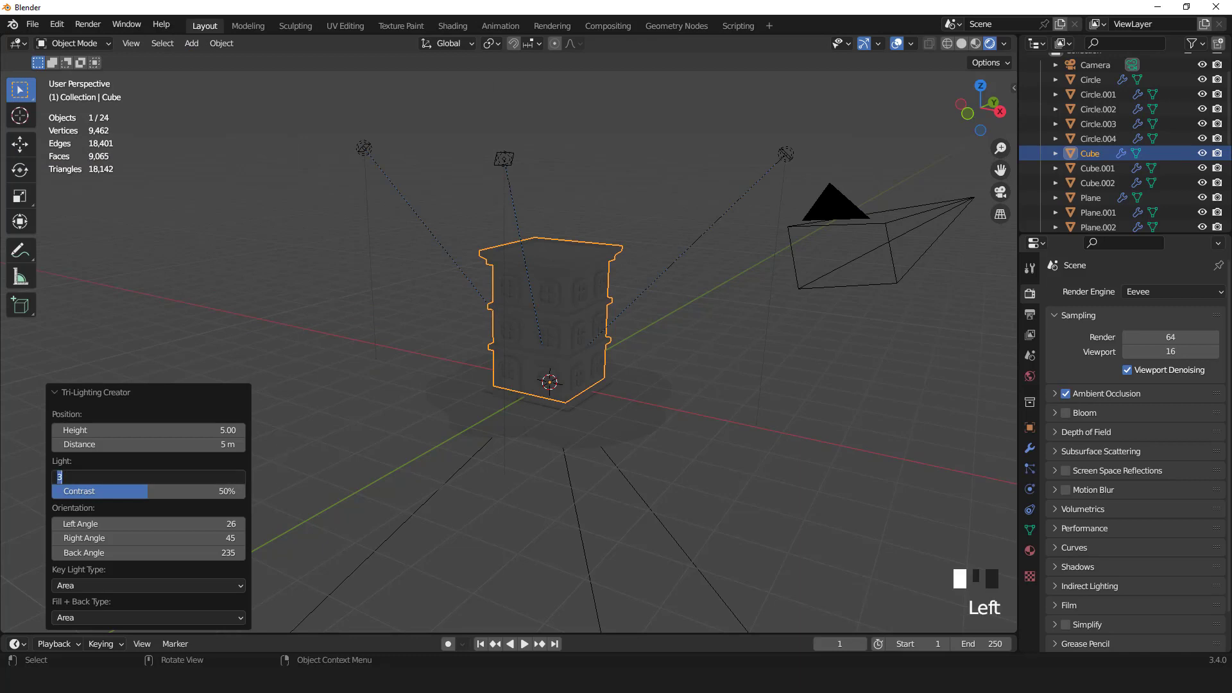
text(50)
key(Return)
Step: Set the three-point lighting's base energy to 500
scroll(582, 303, up, 2)
scroll(582, 303, down, 1)
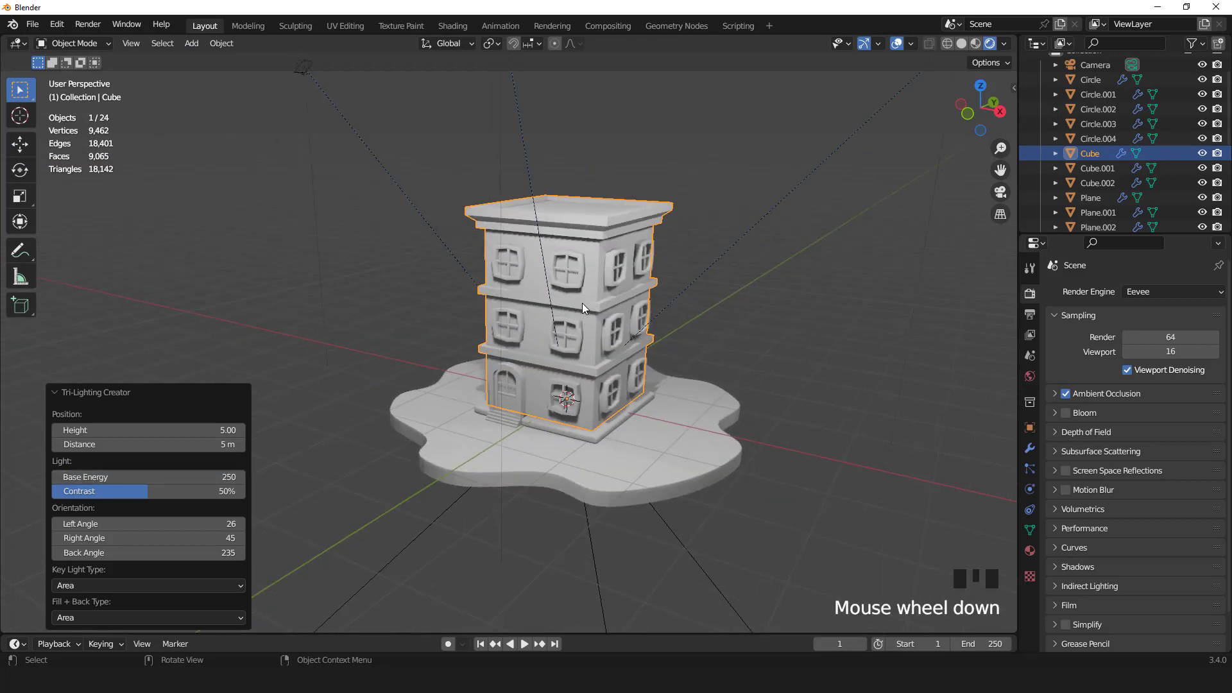
middle_drag(583, 303, 616, 308)
click(220, 476)
text(5)
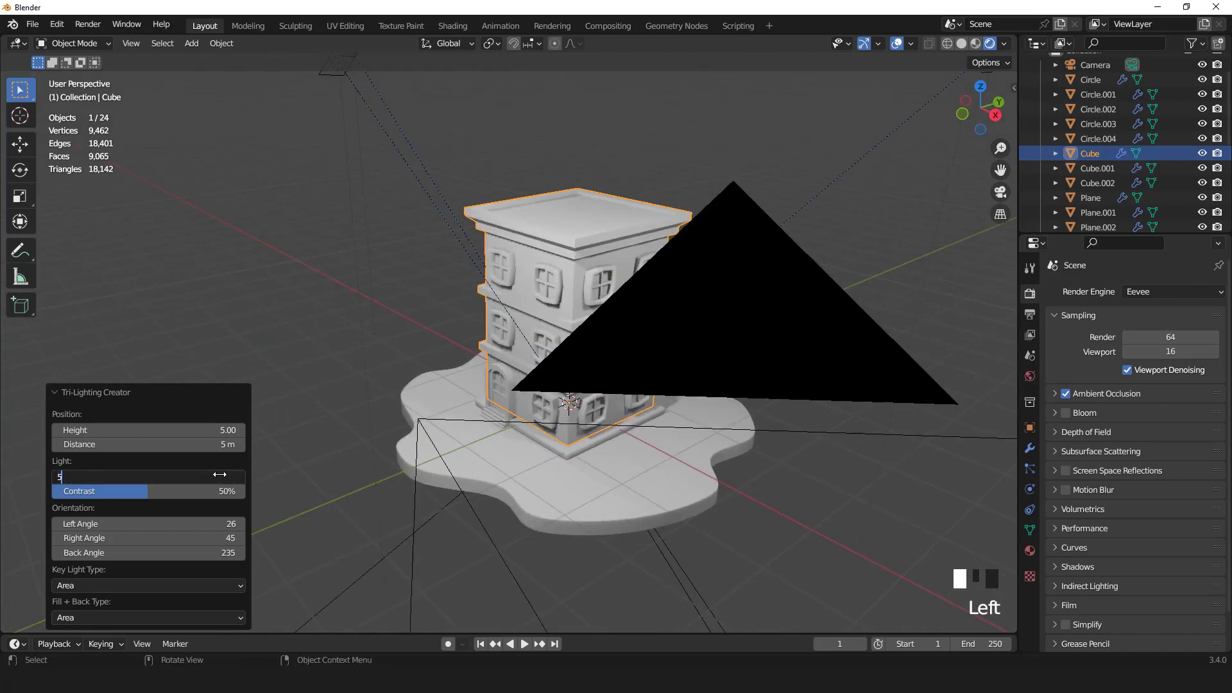
text(00)
key(Return)
Step: Align the camera to a corner view of the building and set the render resolution Y to 1920 px
middle_drag(334, 302, 596, 264)
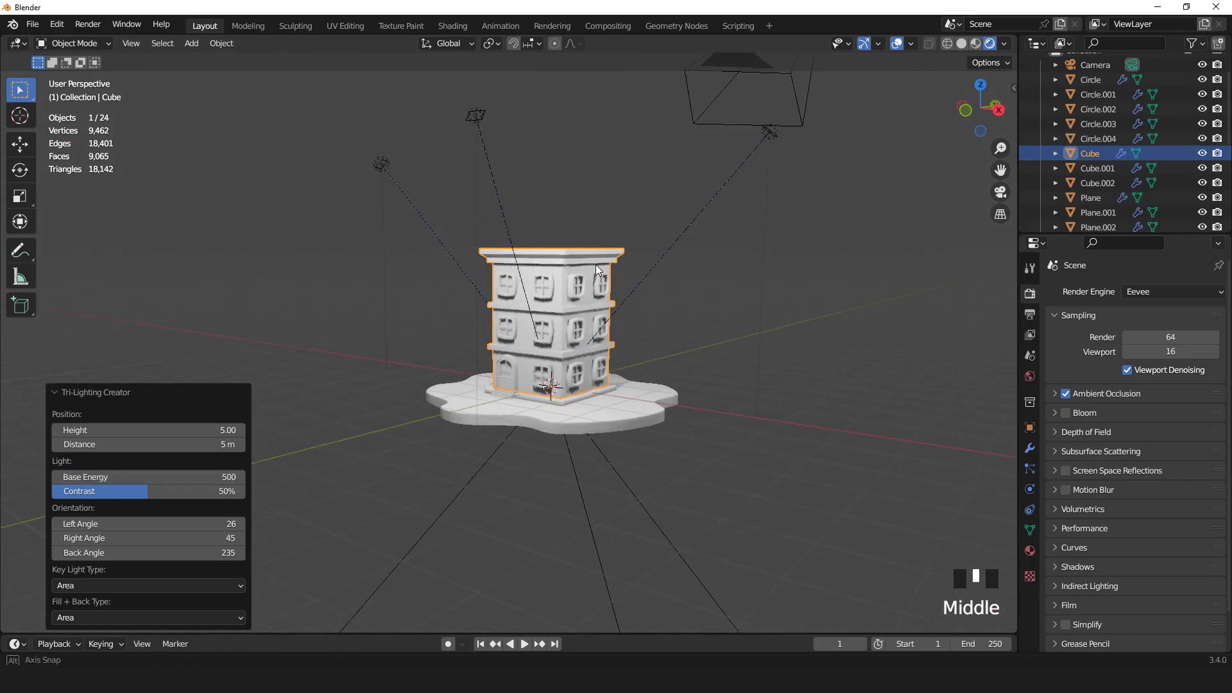
key(ctrl+alt+KP_0)
click(1030, 314)
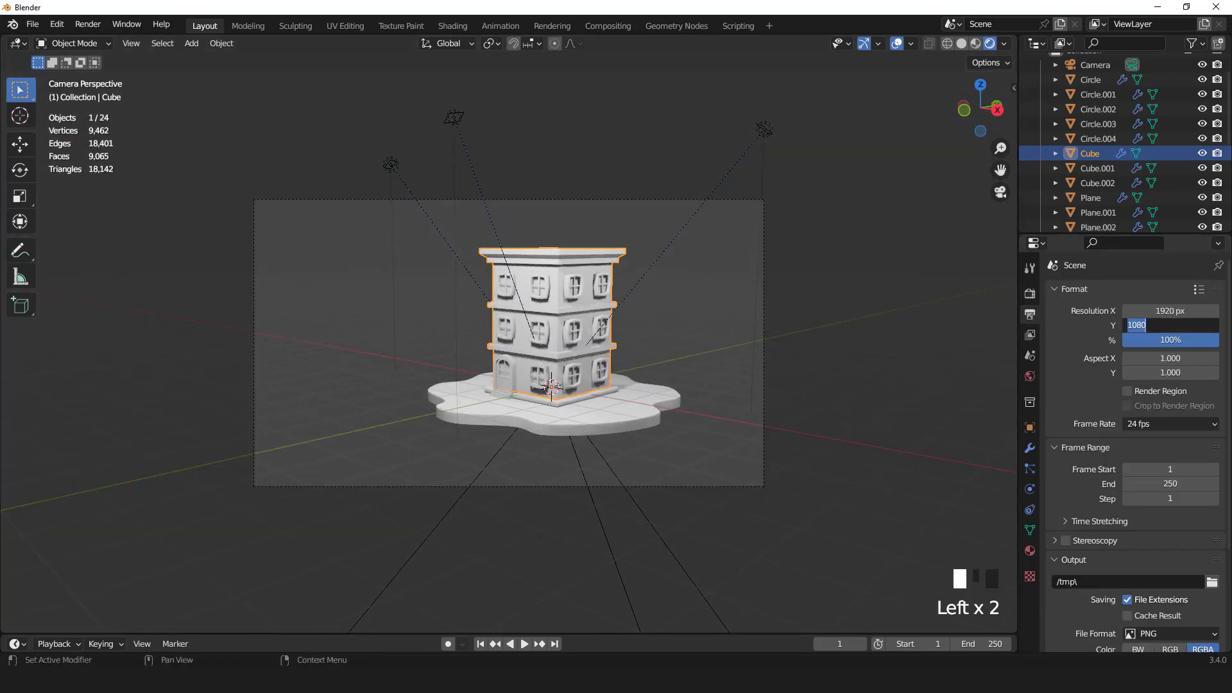
text(1920)
key(Return)
Step: Lock the camera to the view, bring it closer to the building, and unlock it again
key(n)
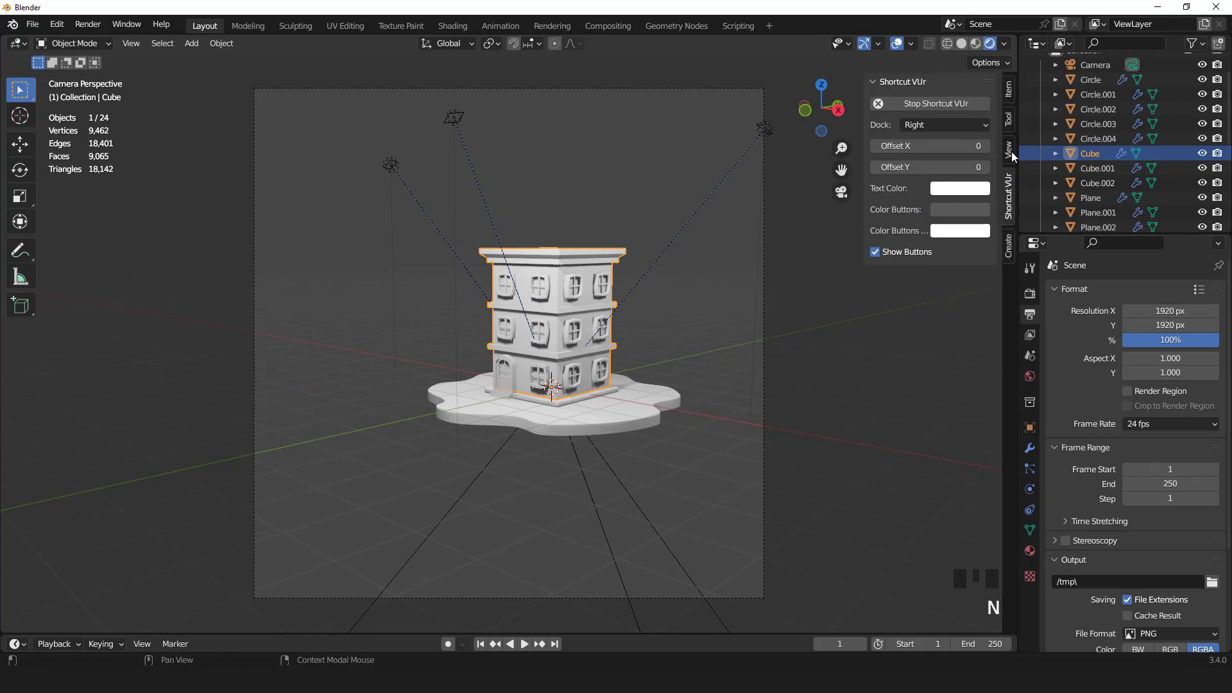
click(1008, 149)
click(927, 261)
ctrl+middle_drag(787, 315, 931, 260)
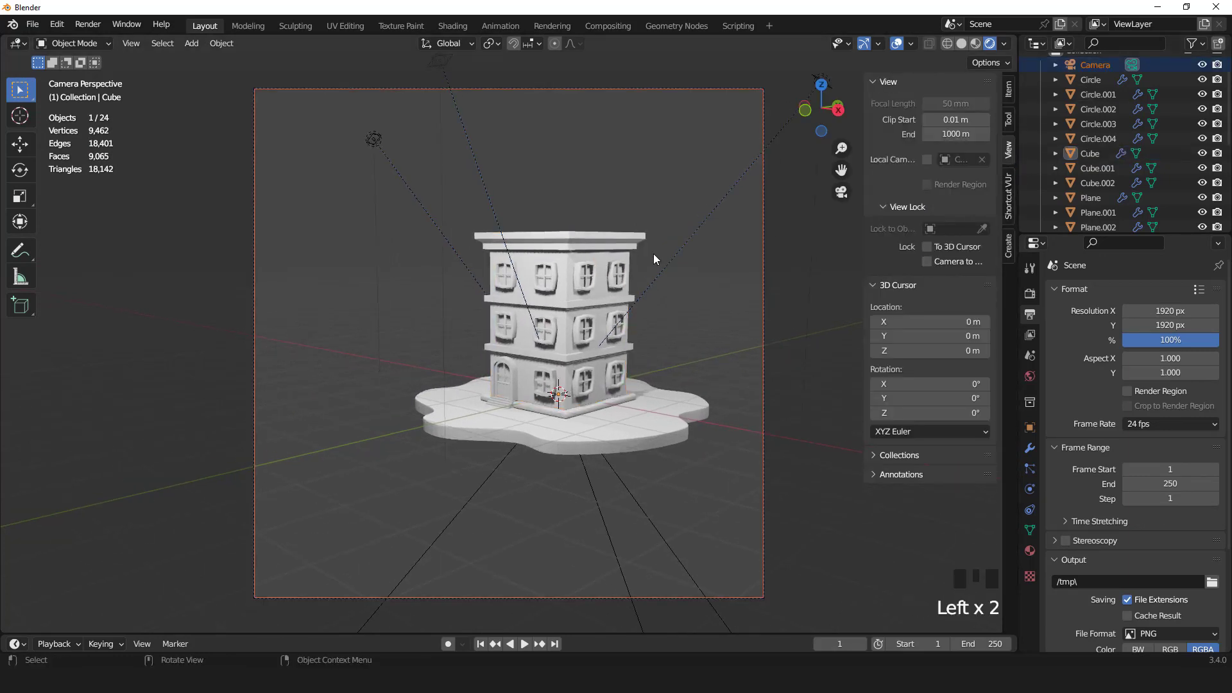
Step: Move the camera about 0.36 m along X and 0.35 m along Y in view orientation, and deselect it
key(g)
click(688, 220)
key(n)
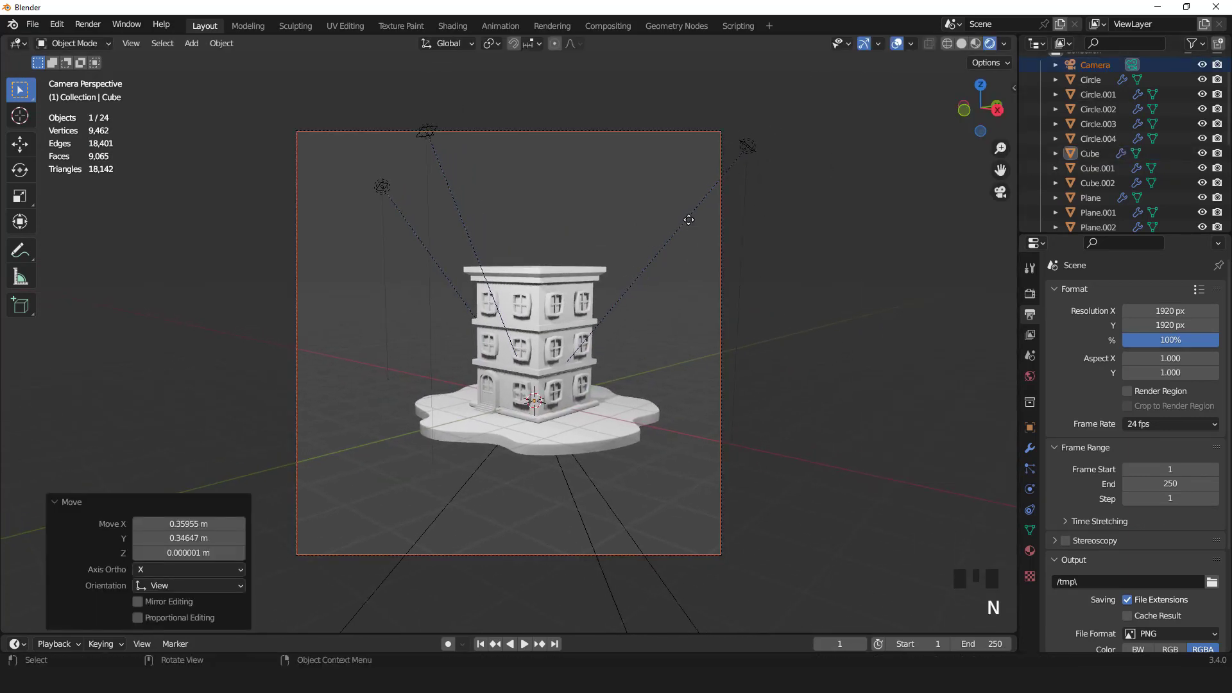
key(n)
click(783, 242)
key(n)
Step: Return to the camera view, assign the existing Material to the building and set its base color to orange
middle_drag(822, 266, 575, 262)
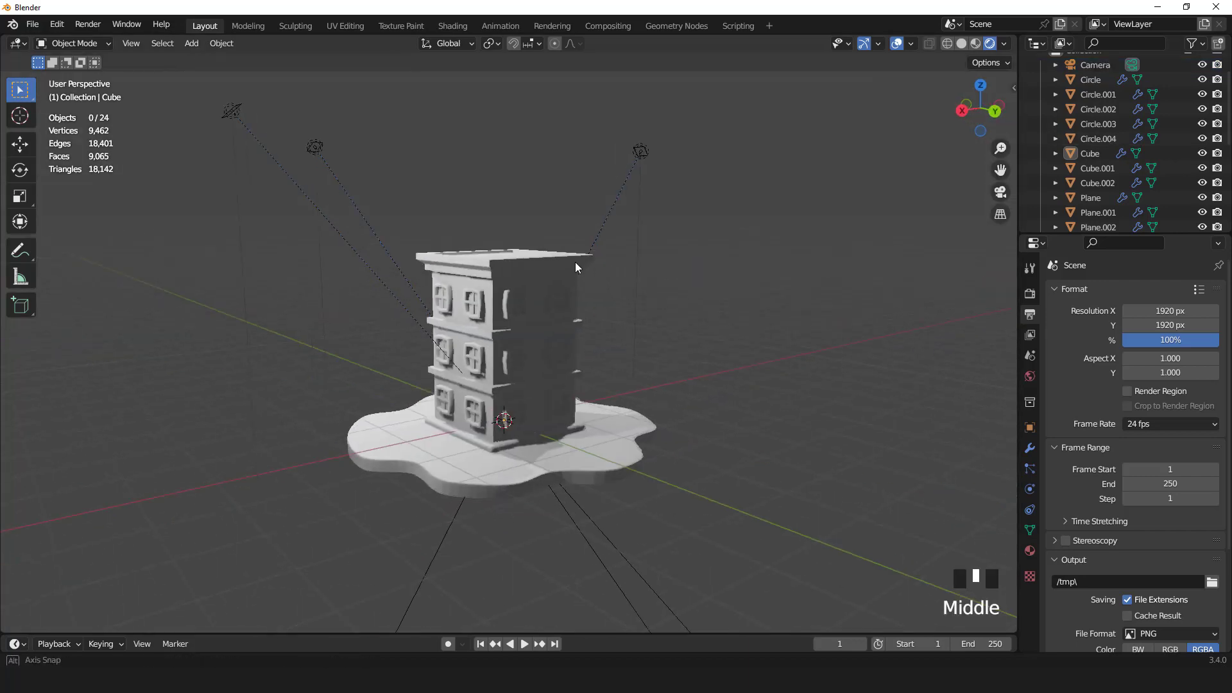
key(KP_0)
scroll(641, 260, down, 2)
click(552, 282)
scroll(552, 282, up, 1)
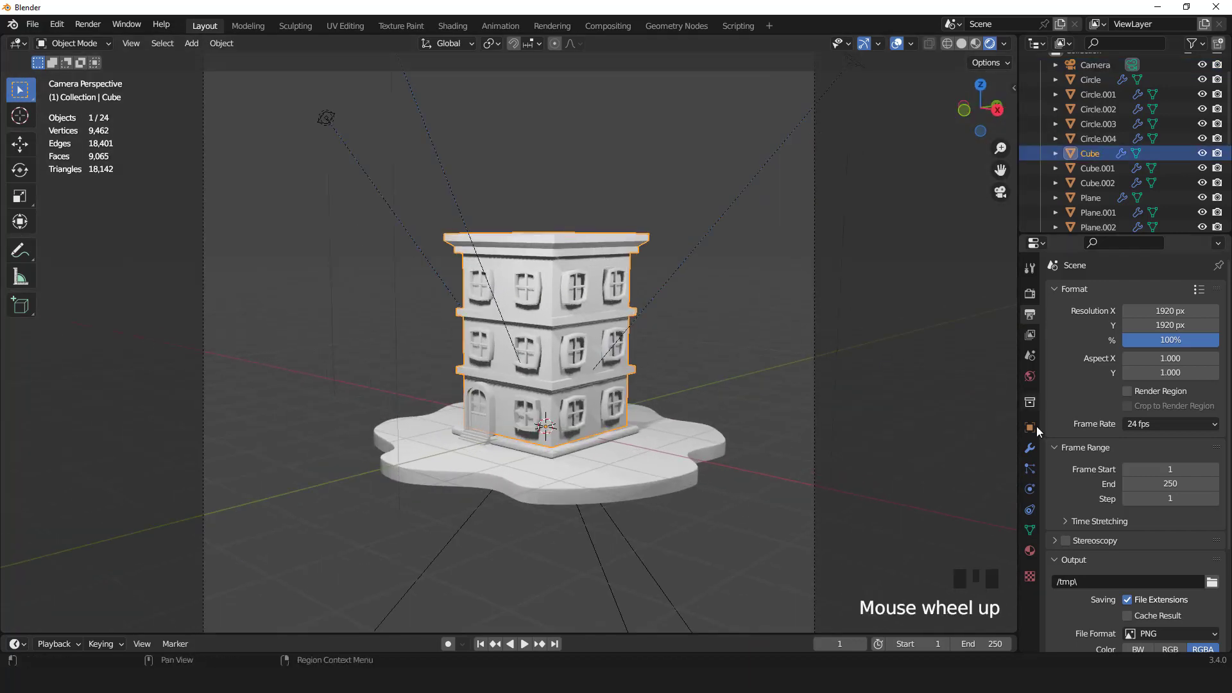
click(1030, 551)
click(1058, 353)
click(948, 373)
click(1155, 503)
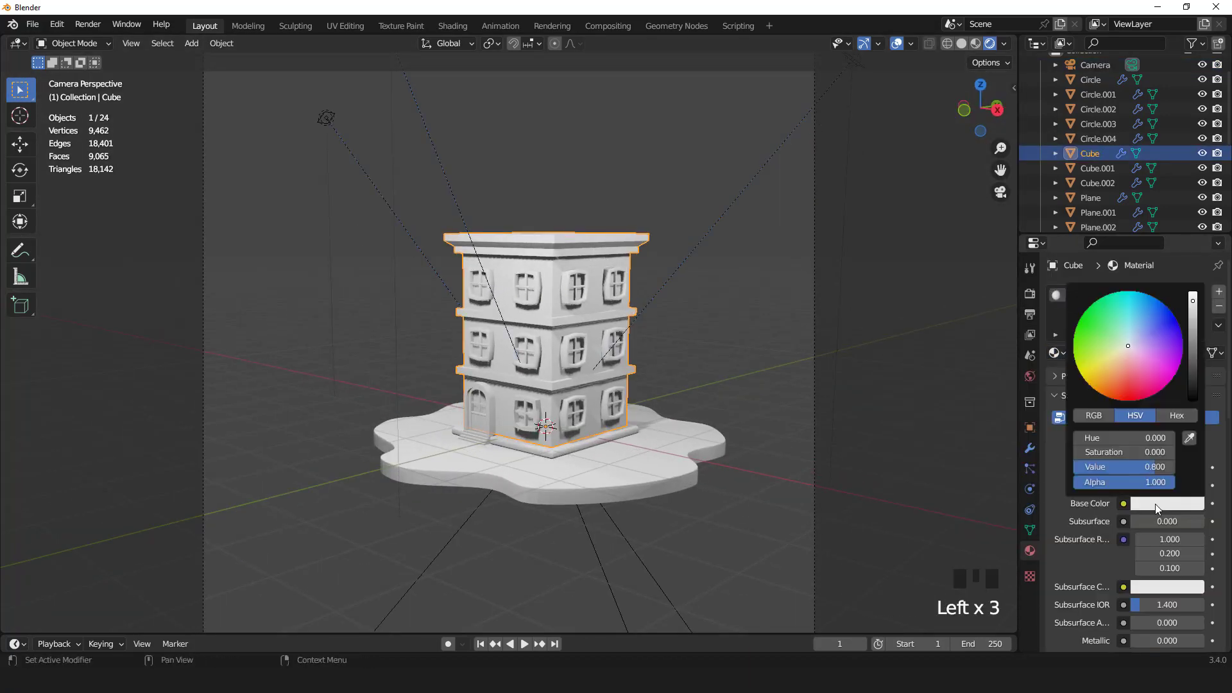
click(1115, 389)
click(1126, 381)
Step: Create a new material for the wavy ground slab and set its base color to golden brown
scroll(578, 319, up, 1)
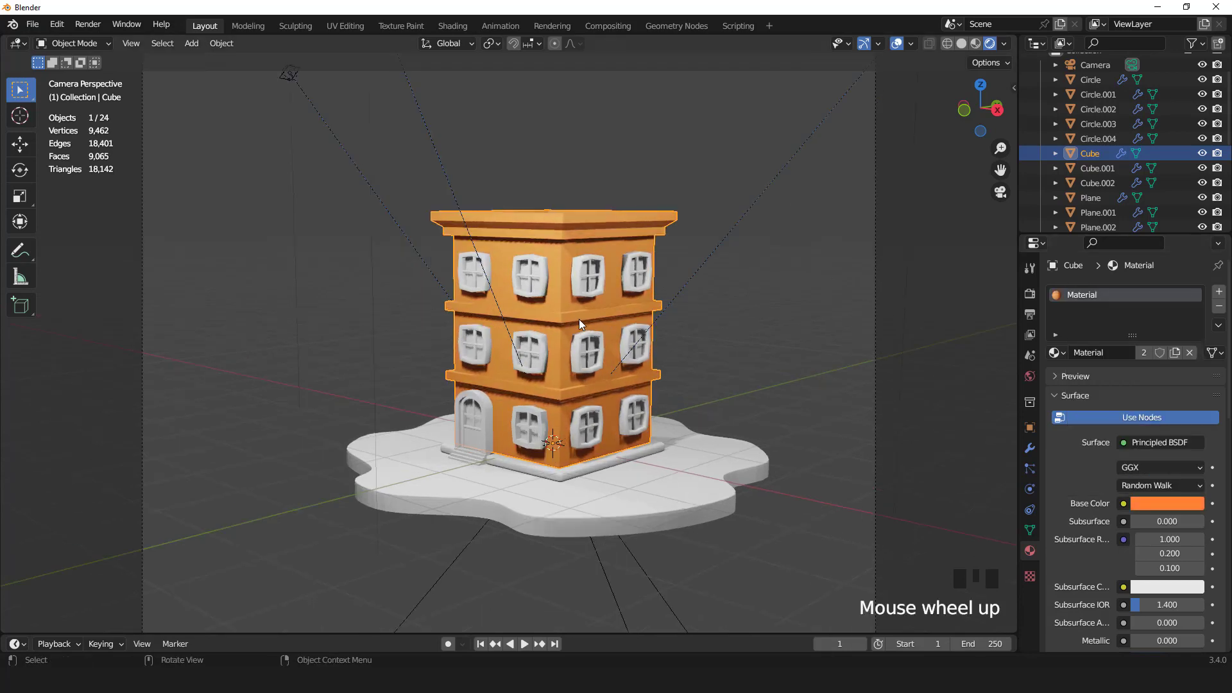
scroll(687, 487, up, 1)
click(687, 487)
click(1086, 357)
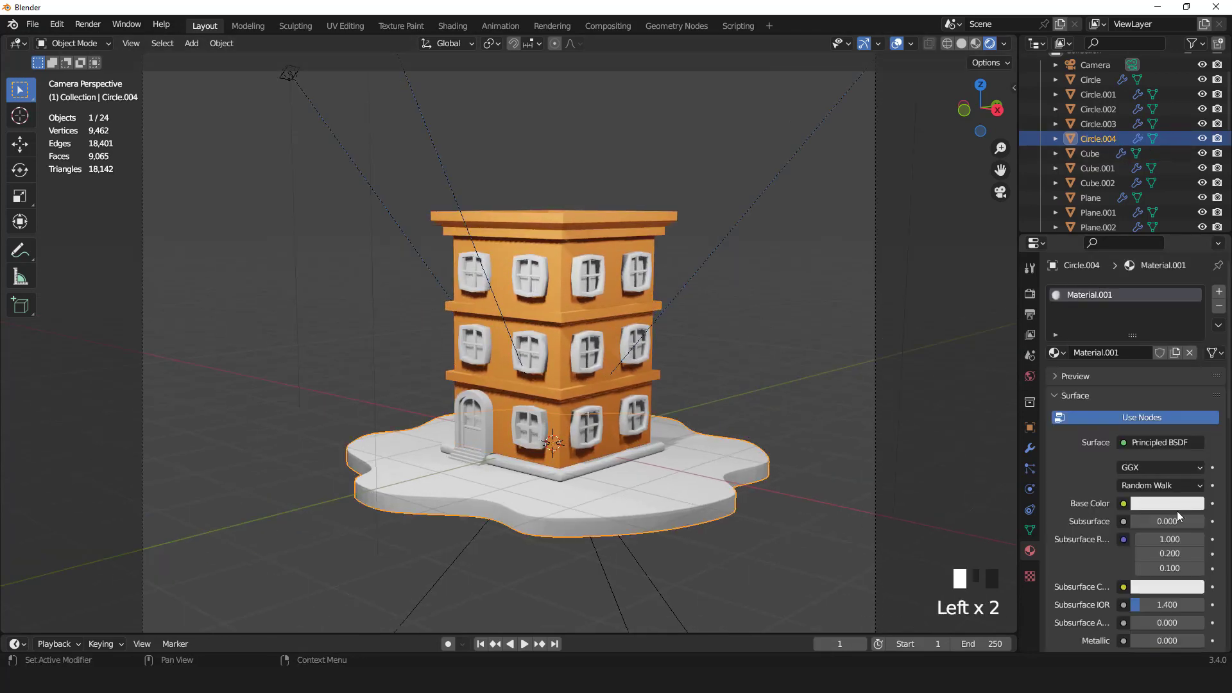
click(1174, 505)
click(1104, 383)
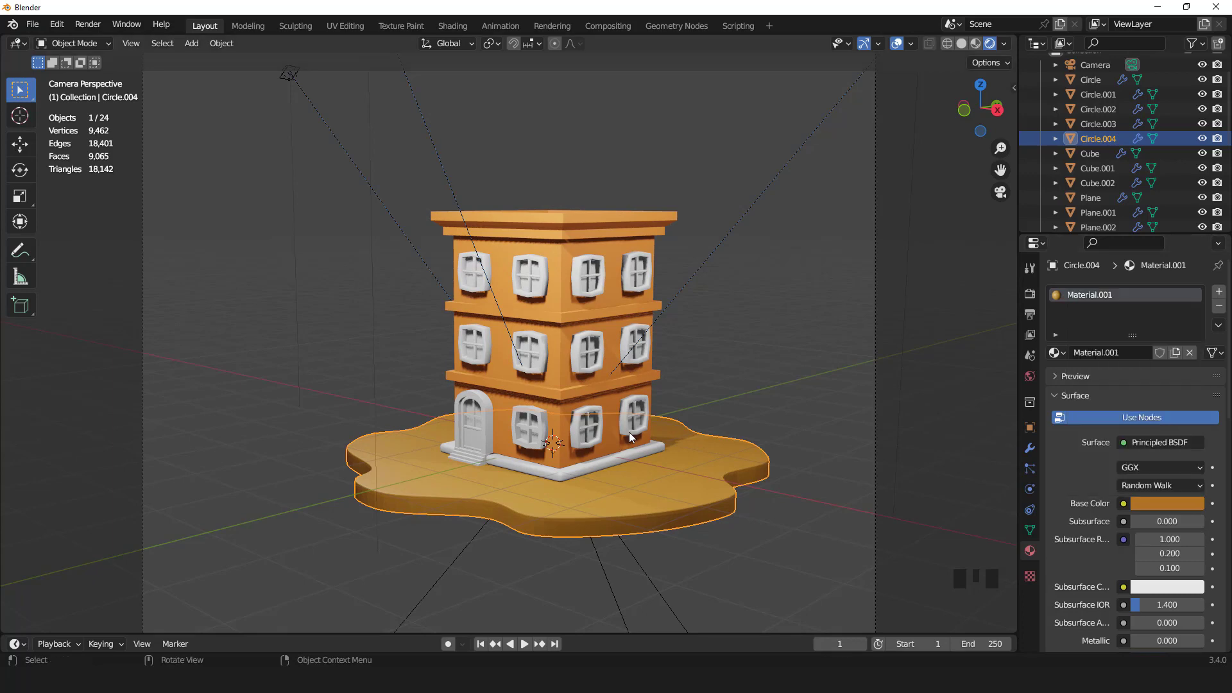
Step: Create a new material for the plinth around the building's base and set its base color to yellow-green
click(628, 455)
click(1134, 353)
click(1149, 503)
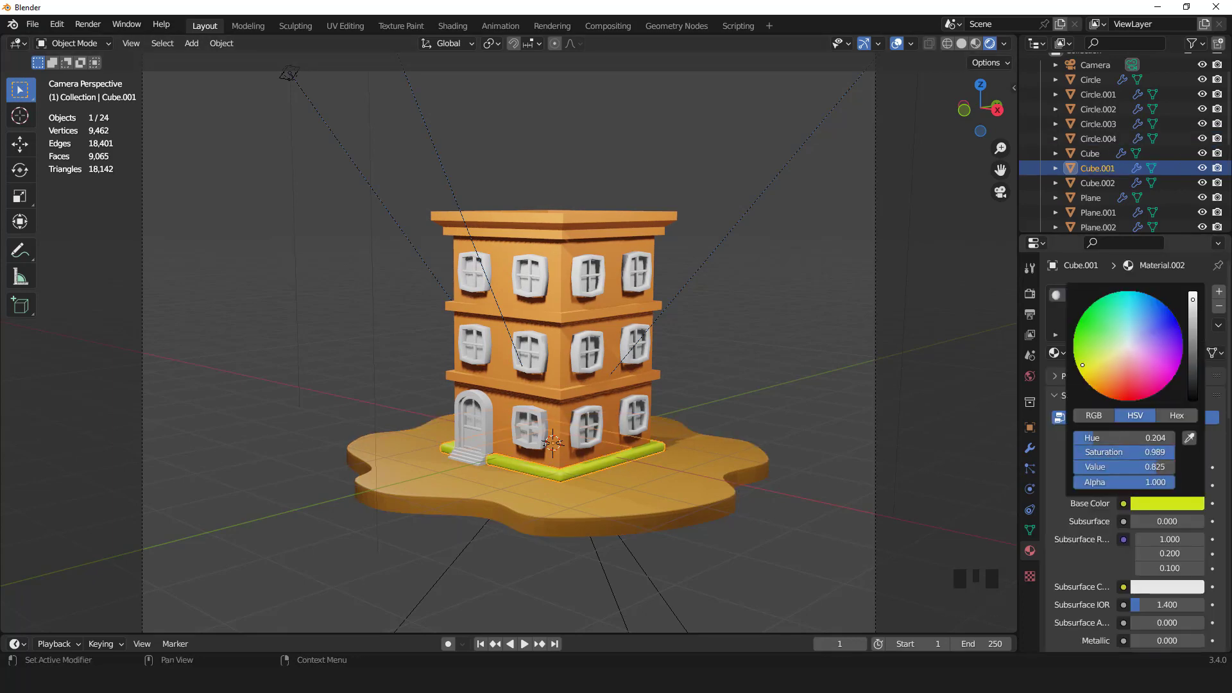
Step: Create a white material for a middle-floor window, then add a second material slot with a blue base color
scroll(656, 398, up, 3)
click(546, 358)
click(1134, 353)
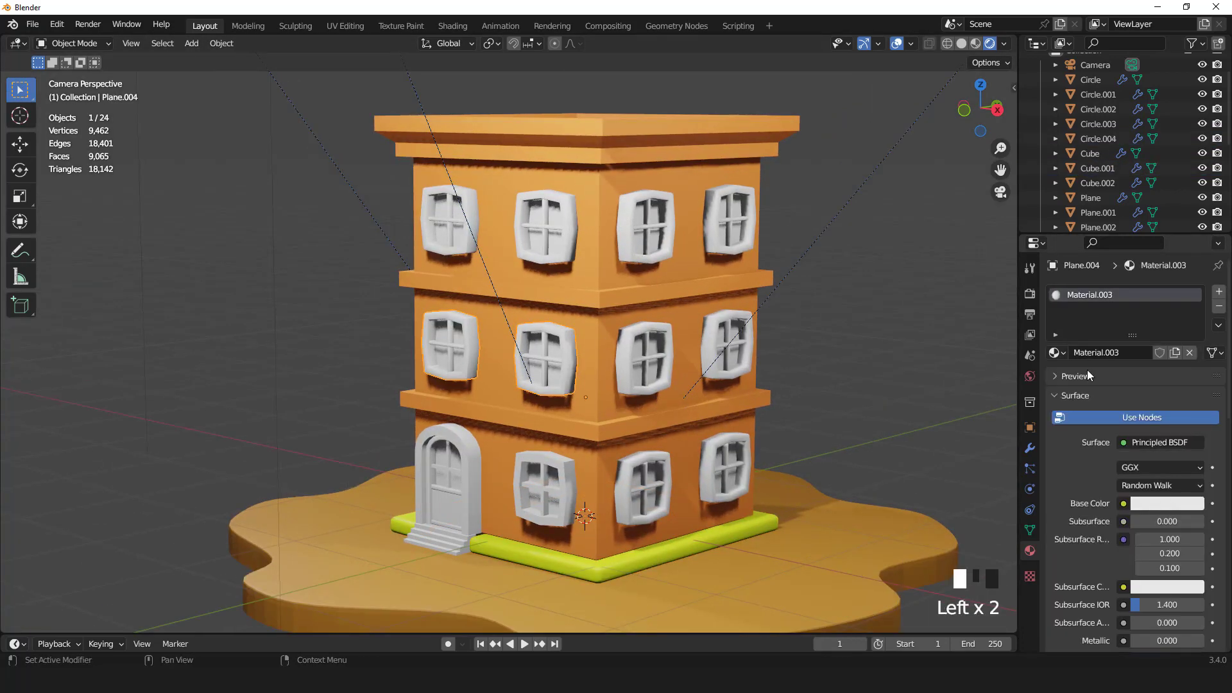
click(1218, 291)
click(1133, 382)
click(1167, 533)
click(1149, 356)
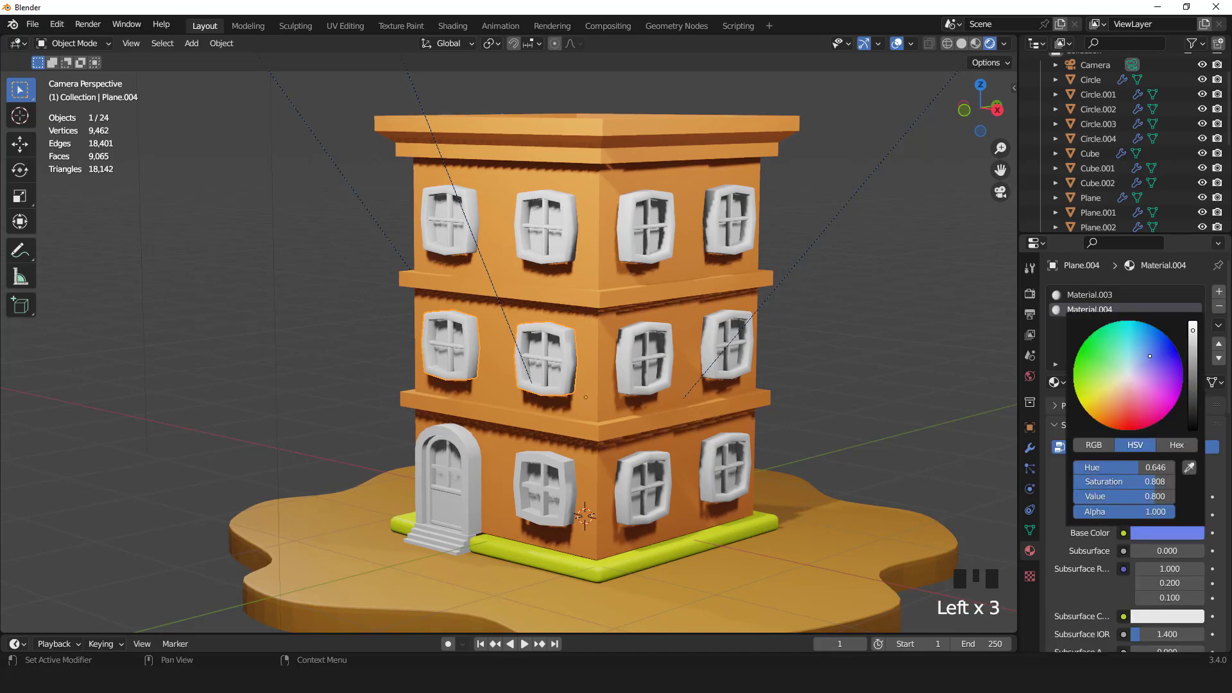
click(1193, 344)
Step: Select all the windows on every side of the building and join them into one object
key(Tab)
scroll(552, 347, up, 2)
scroll(546, 343, down, 2)
key(Tab)
middle_drag(536, 334, 521, 358)
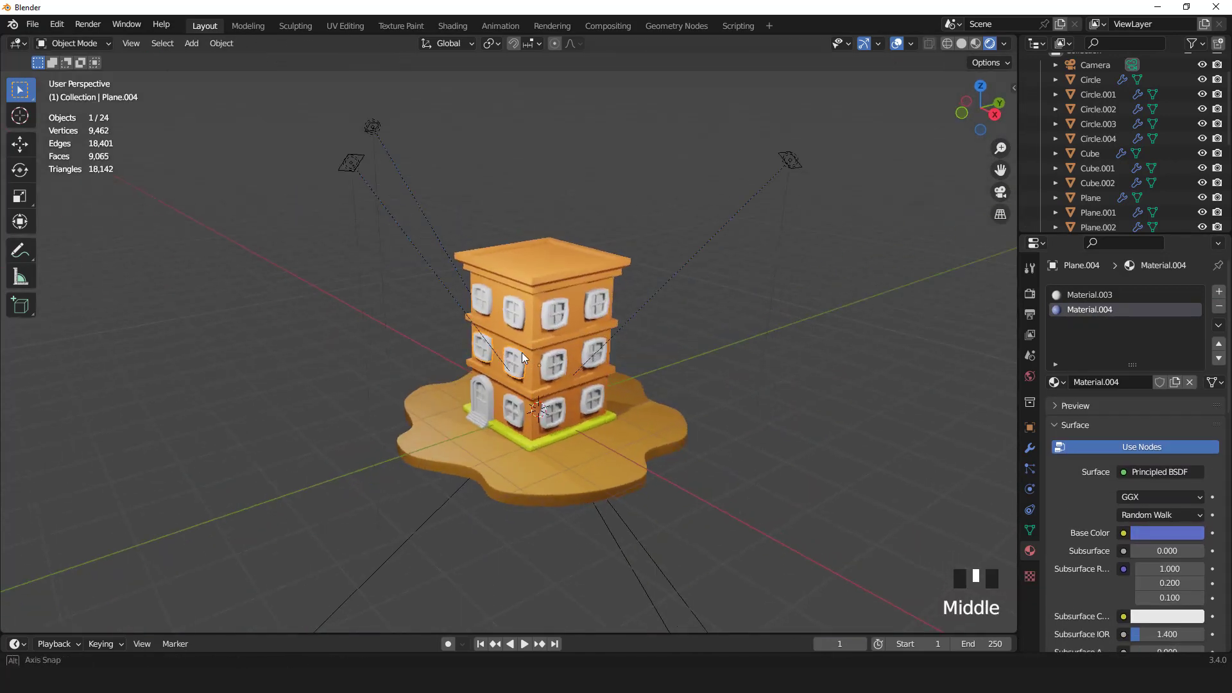
scroll(522, 358, up, 3)
shift+click(613, 361)
middle_drag(534, 489, 526, 287)
shift+click(527, 287)
middle_drag(719, 394, 548, 253)
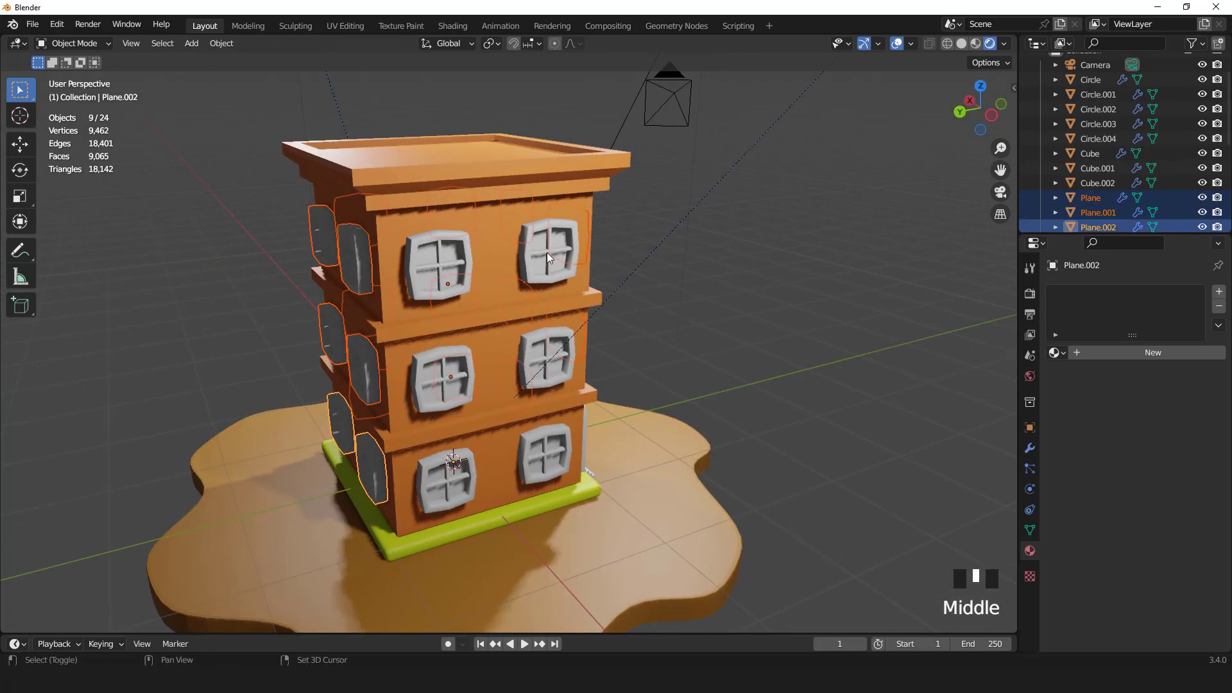
middle_drag(453, 482, 694, 360)
key(KP_0)
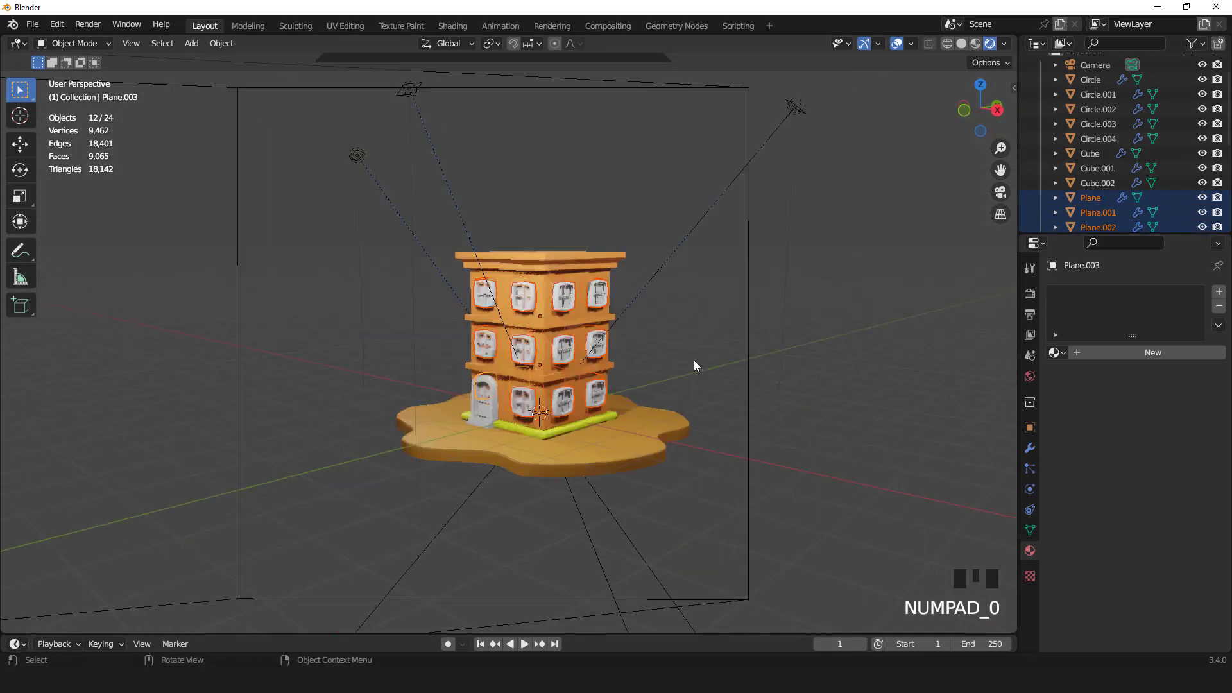
key(ctrl+j)
Step: Select the glass faces of all windows by similar perimeter and assign the blue Material.004 to them
scroll(694, 360, up, 2)
key(Tab)
scroll(573, 354, up, 3)
key(3)
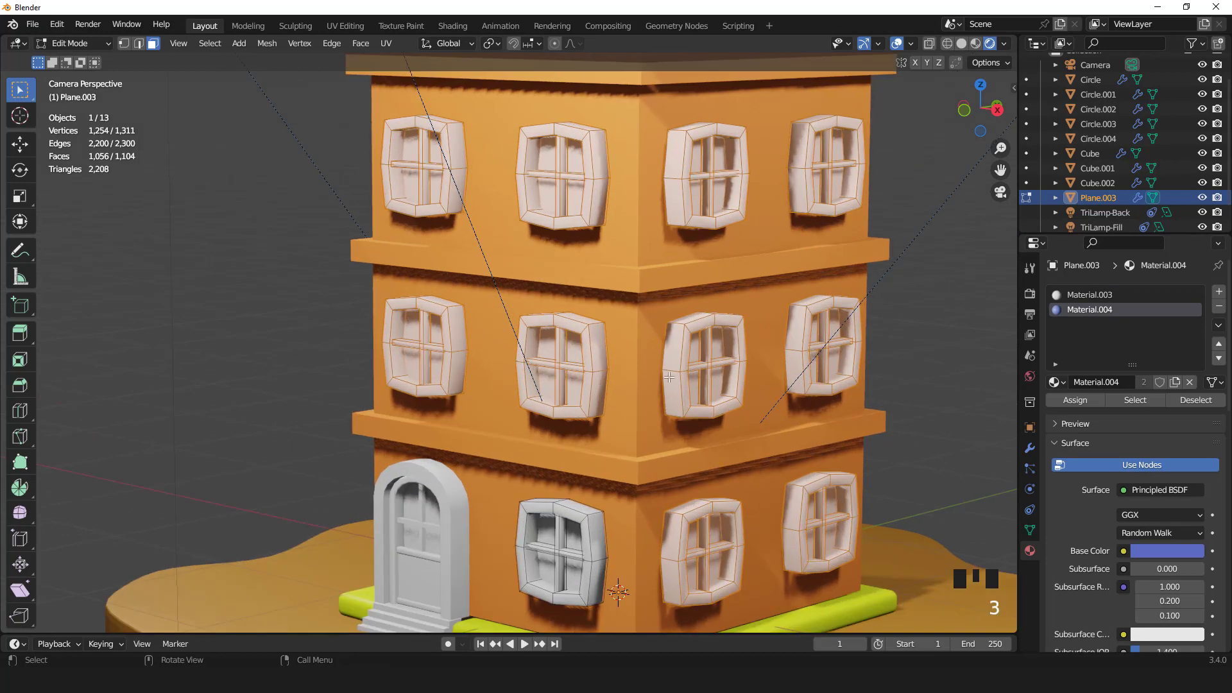
click(573, 354)
key(ctrl+KP_Add)
key(ctrl+KP_Add)
key(ctrl+KP_Add)
key(ctrl+KP_Add)
key(ctrl+KP_Add)
key(ctrl+KP_Add)
key(ctrl+KP_Add)
key(ctrl+KP_Add)
key(shift+g)
click(563, 396)
scroll(564, 396, down, 2)
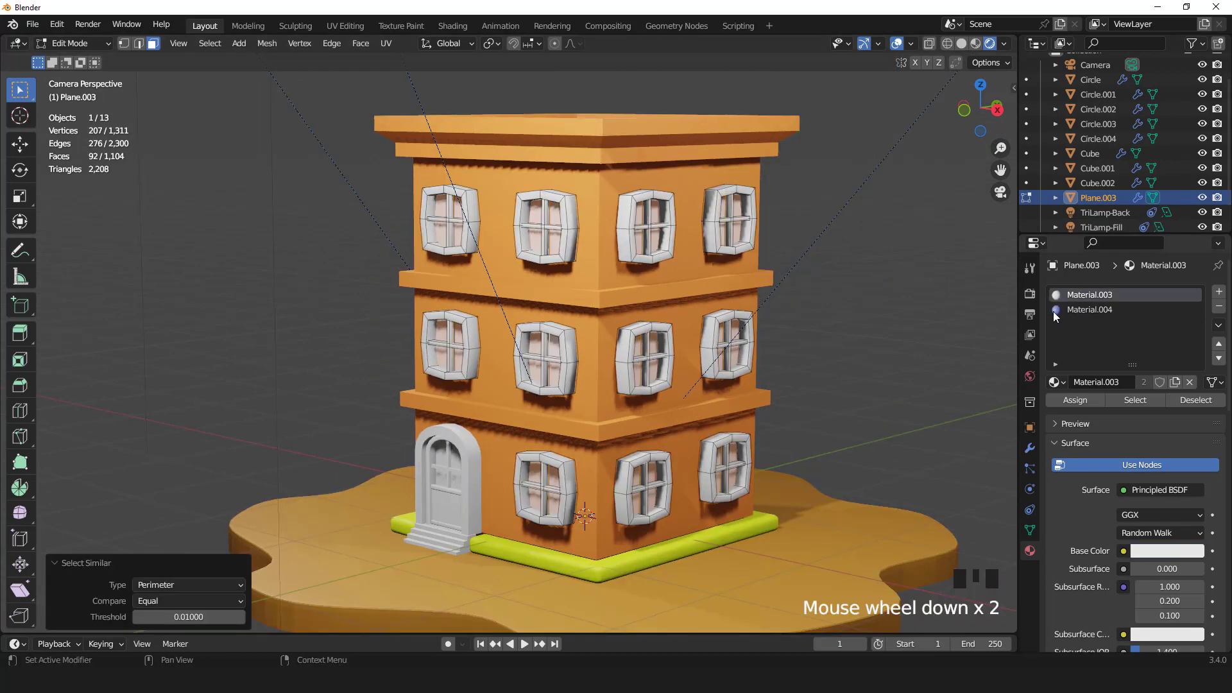
click(1089, 309)
click(1076, 400)
key(Tab)
Step: Add a second material slot with the white Material.003 to the building and assign it to the two bands between floors
scroll(660, 326, up, 2)
click(614, 298)
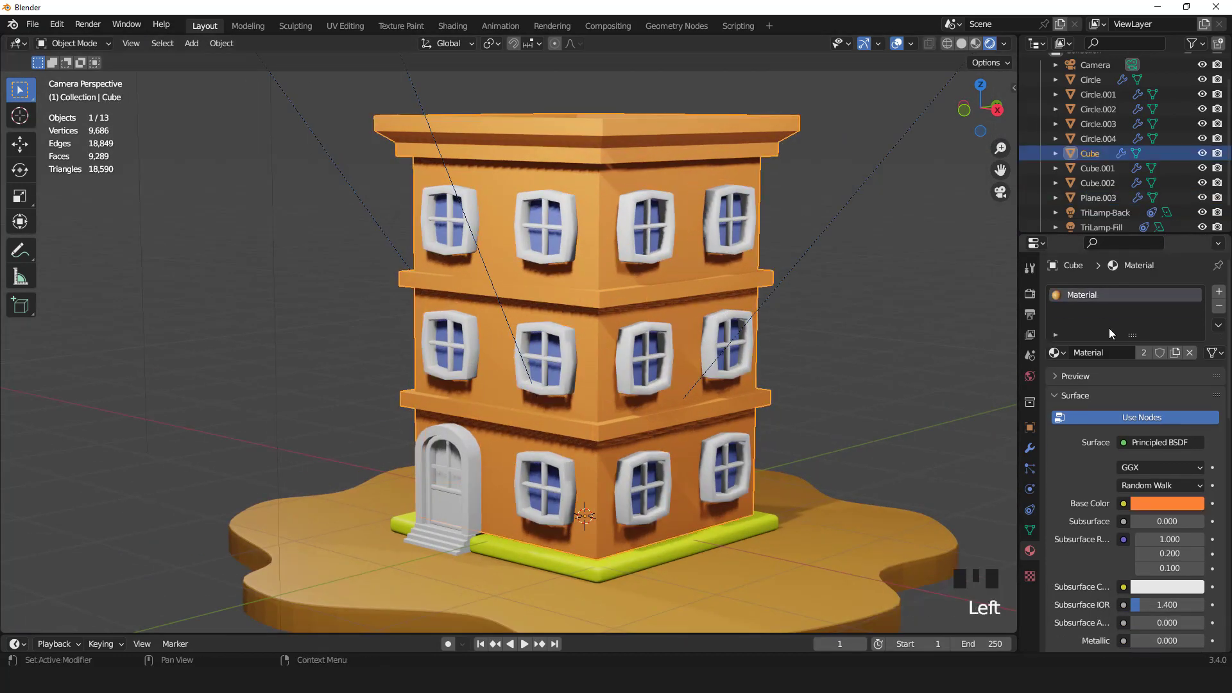
click(1218, 292)
click(1056, 383)
click(933, 445)
key(Tab)
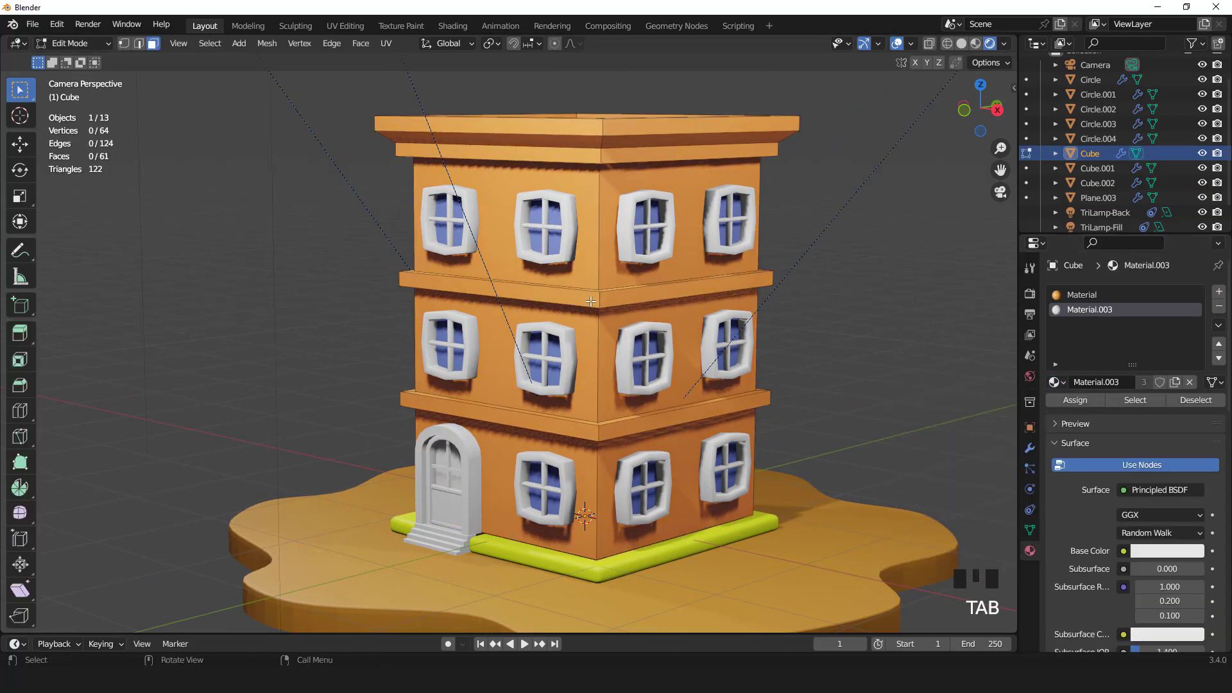
click(687, 299)
key(ctrl+KP_Add)
click(1090, 309)
click(1076, 400)
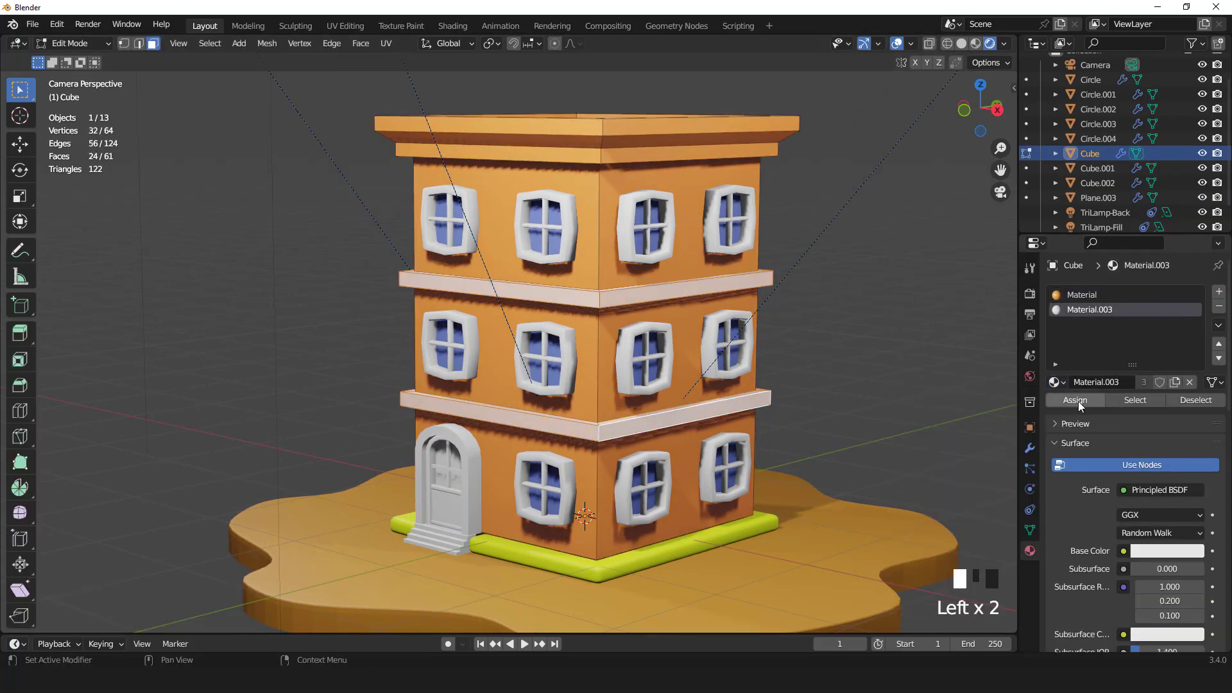
Step: Select the faces of the roof and its cornice and assign the white Material.003 to them
key(KP_0)
scroll(573, 231, up, 2)
key(ctrl+KP_Add)
key(ctrl+KP_Add)
key(ctrl+KP_Add)
key(ctrl+KP_Add)
key(ctrl+KP_Add)
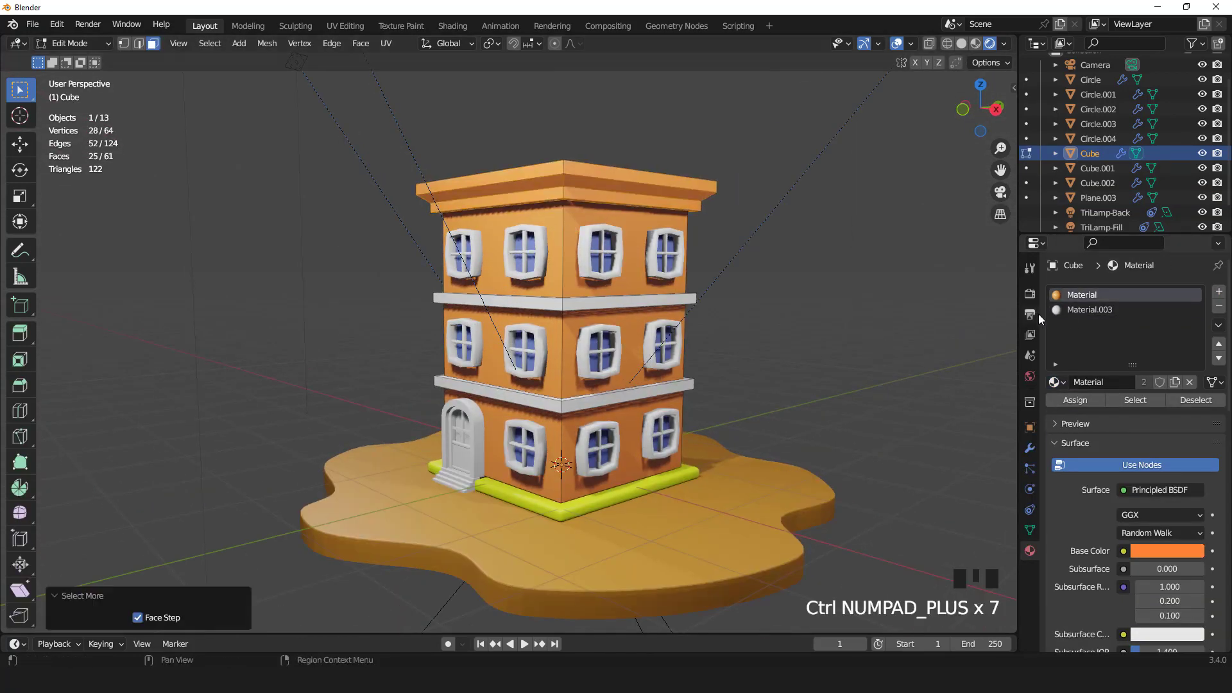
click(1090, 309)
click(1075, 400)
key(Tab)
Step: Make the building's white trim material a separate copy and darken its base color to light grey, value 0.514
click(1175, 382)
click(1167, 532)
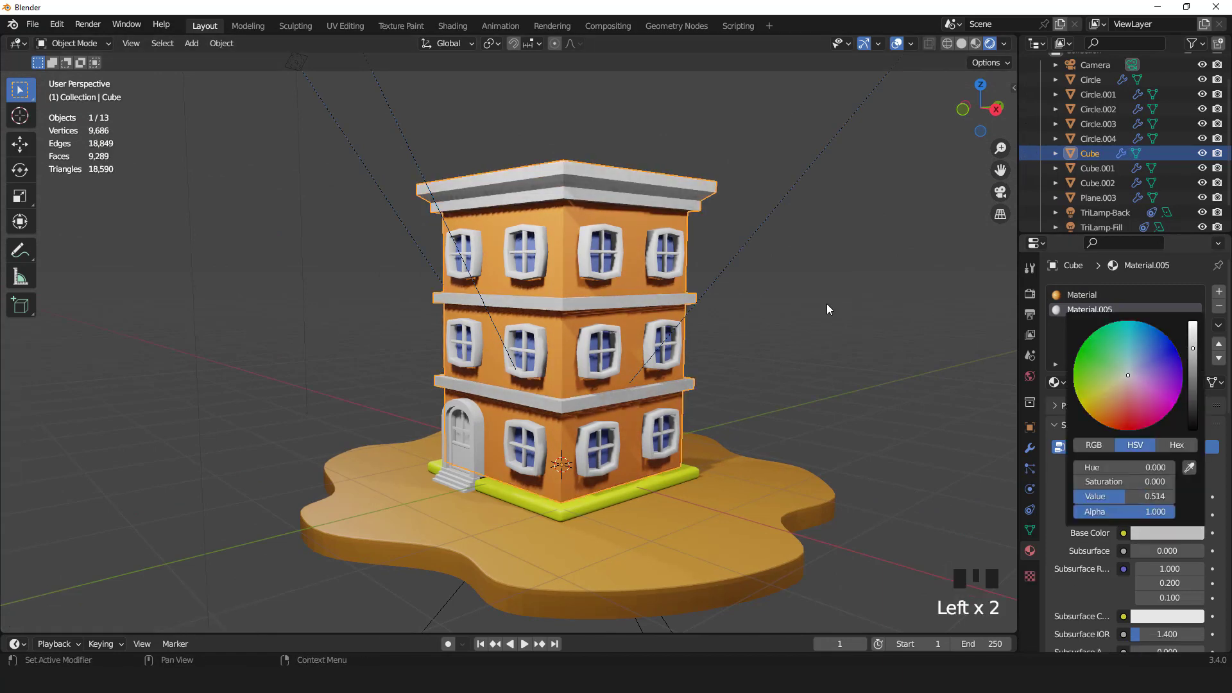
middle_drag(826, 309, 553, 299)
key(Tab)
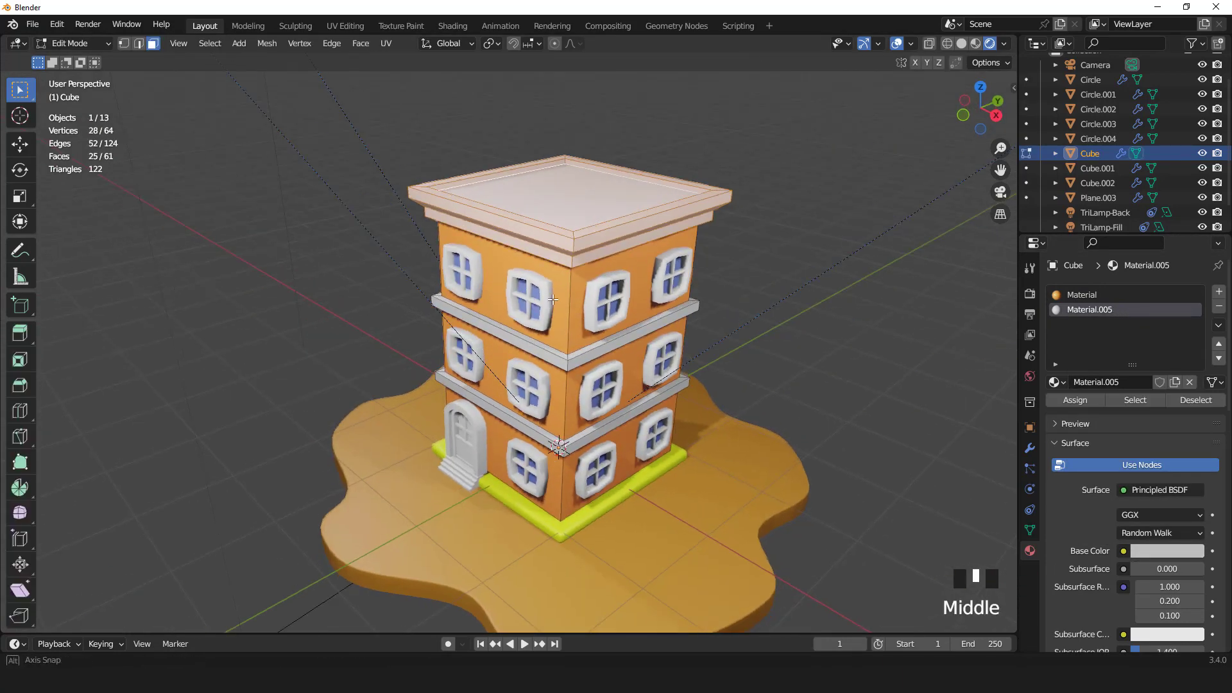
key(Tab)
key(KP_0)
Step: Give the door frame a separate copy of the golden-brown Material.001 and darken its base color to dark brown
click(464, 449)
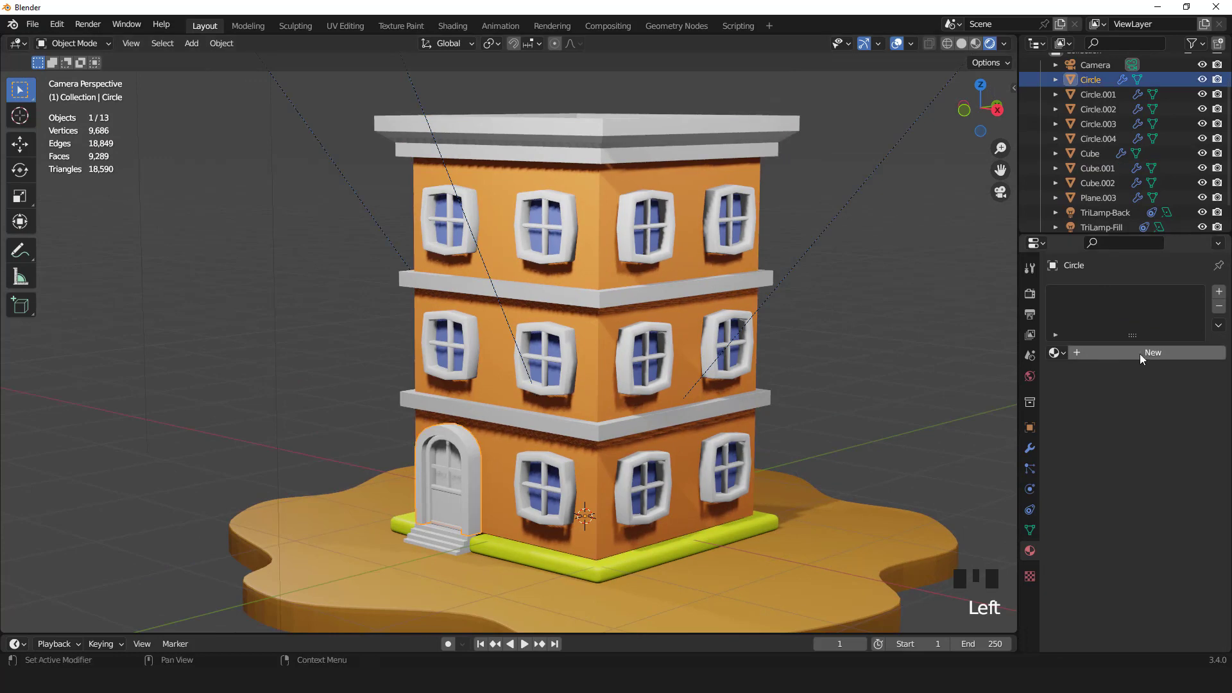
click(1054, 353)
click(937, 388)
click(1175, 352)
click(1167, 504)
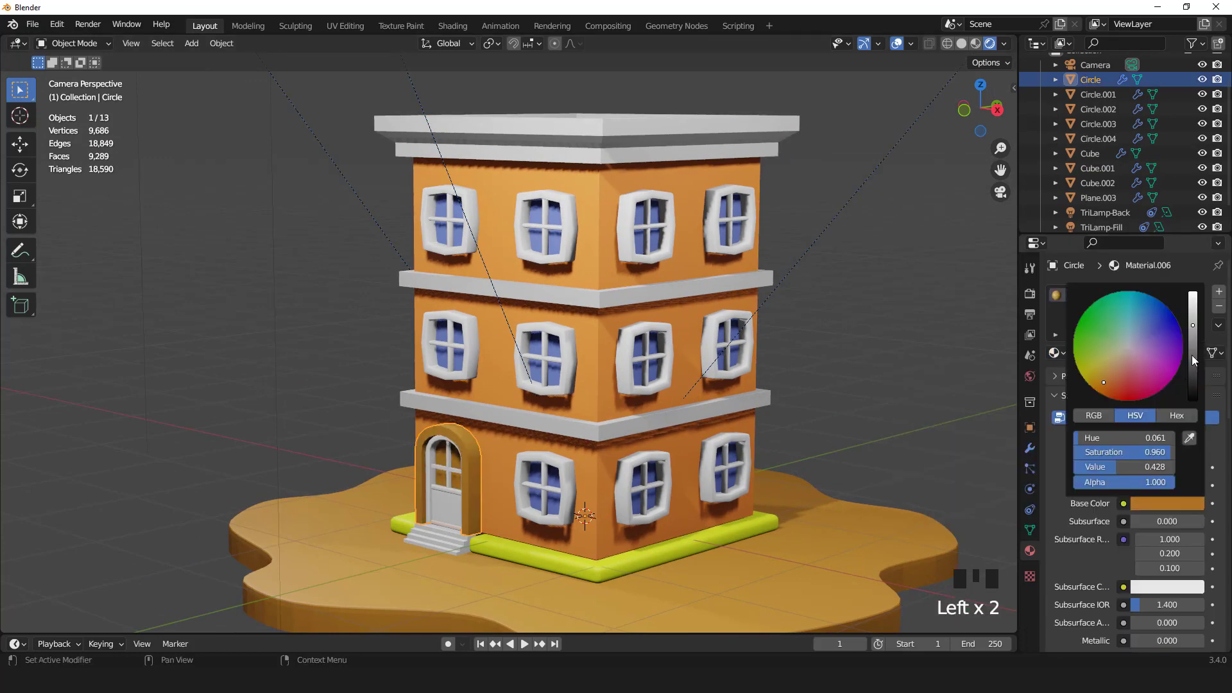
drag(1192, 340, 1193, 363)
Step: Assign the dark brown Material.006 to the door's inner frame, window bars and lower panel
middle_drag(566, 364, 590, 318)
scroll(660, 291, up, 2)
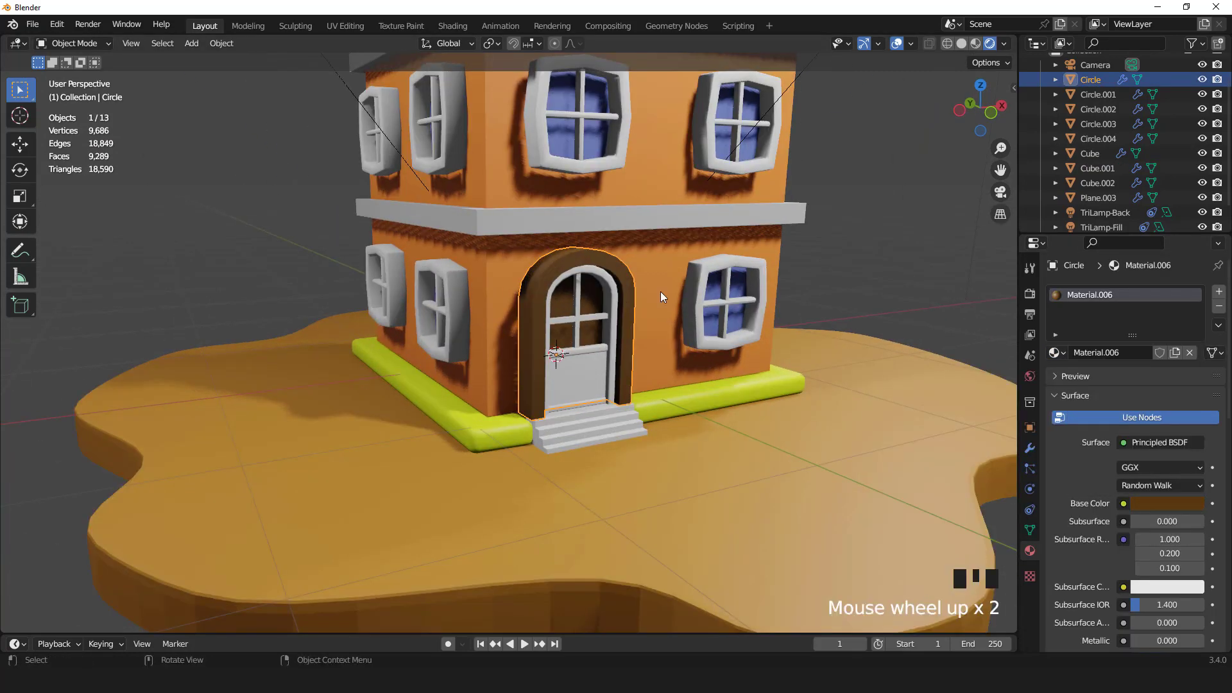
click(578, 340)
click(1054, 352)
click(924, 459)
click(578, 320)
click(1057, 352)
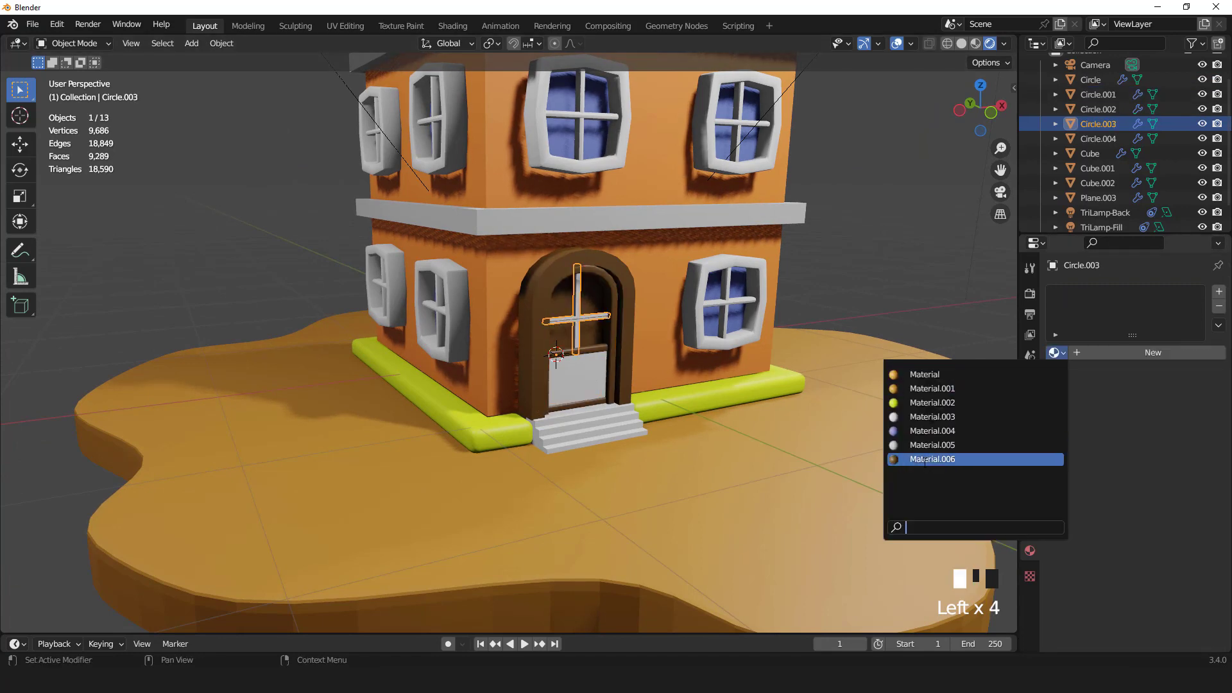
click(938, 460)
click(578, 379)
click(1057, 354)
click(933, 459)
Step: Add a second slot with the blue Material.004 to the door frame object and assign it to the door's glass faces
scroll(668, 243, up, 2)
click(668, 244)
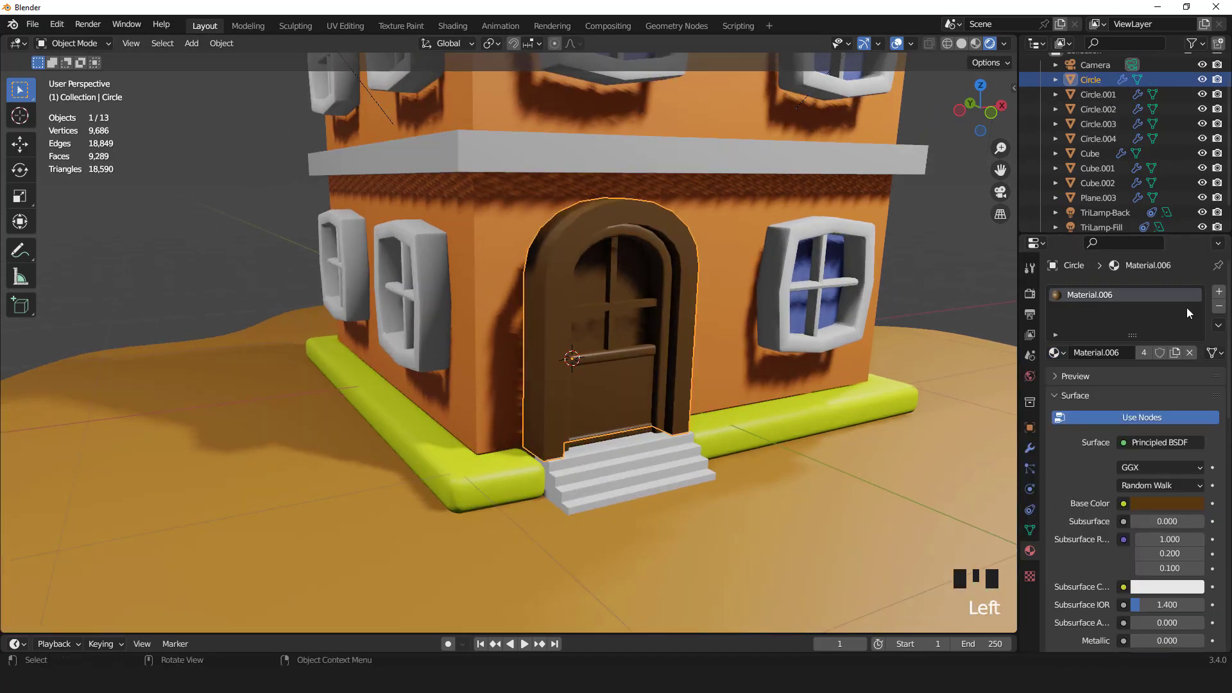
click(1219, 290)
click(1054, 382)
click(924, 460)
key(Tab)
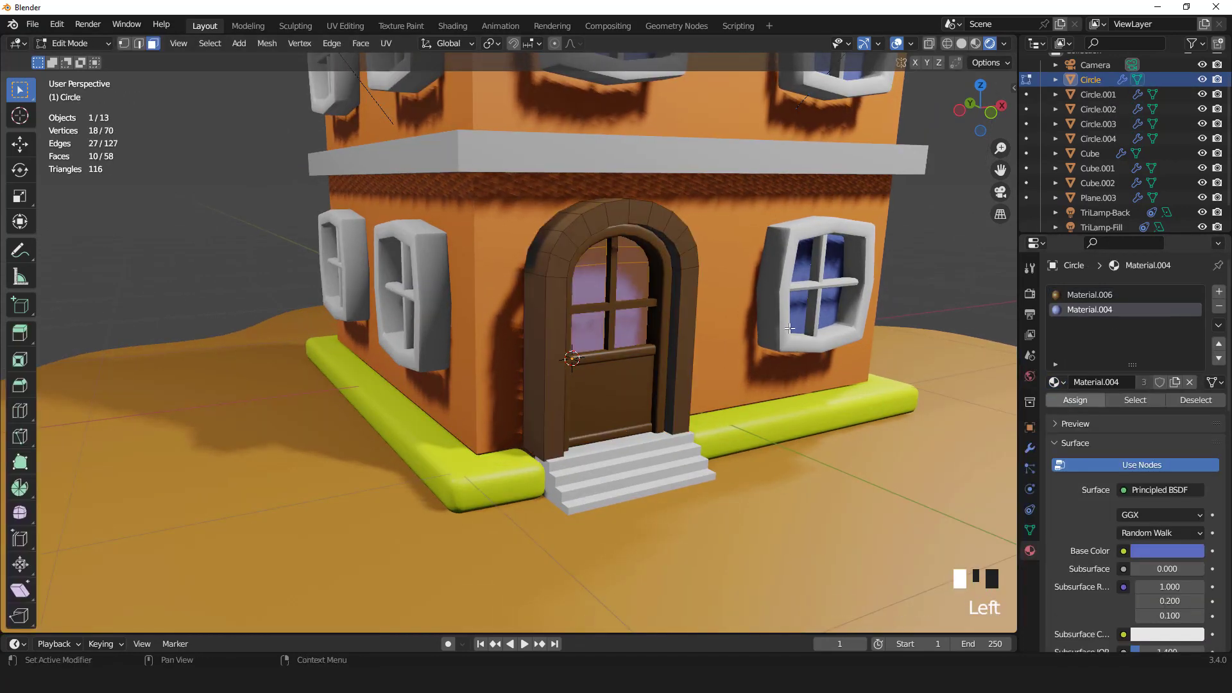
scroll(790, 329, down, 5)
middle_drag(789, 329, 706, 340)
key(Tab)
Step: Hide the viewport overlays, then give the door glass its own material copy with a light teal-blue base color
click(897, 43)
scroll(760, 250, down, 2)
middle_drag(760, 251, 615, 249)
click(1175, 384)
click(1167, 534)
scroll(684, 245, up, 2)
scroll(684, 244, down, 4)
key(KP_0)
Step: Move the camera about 0.17 m downward in view orientation to reposition the building in the frame
scroll(614, 249, down, 2)
scroll(614, 249, down, 5)
scroll(752, 190, up, 1)
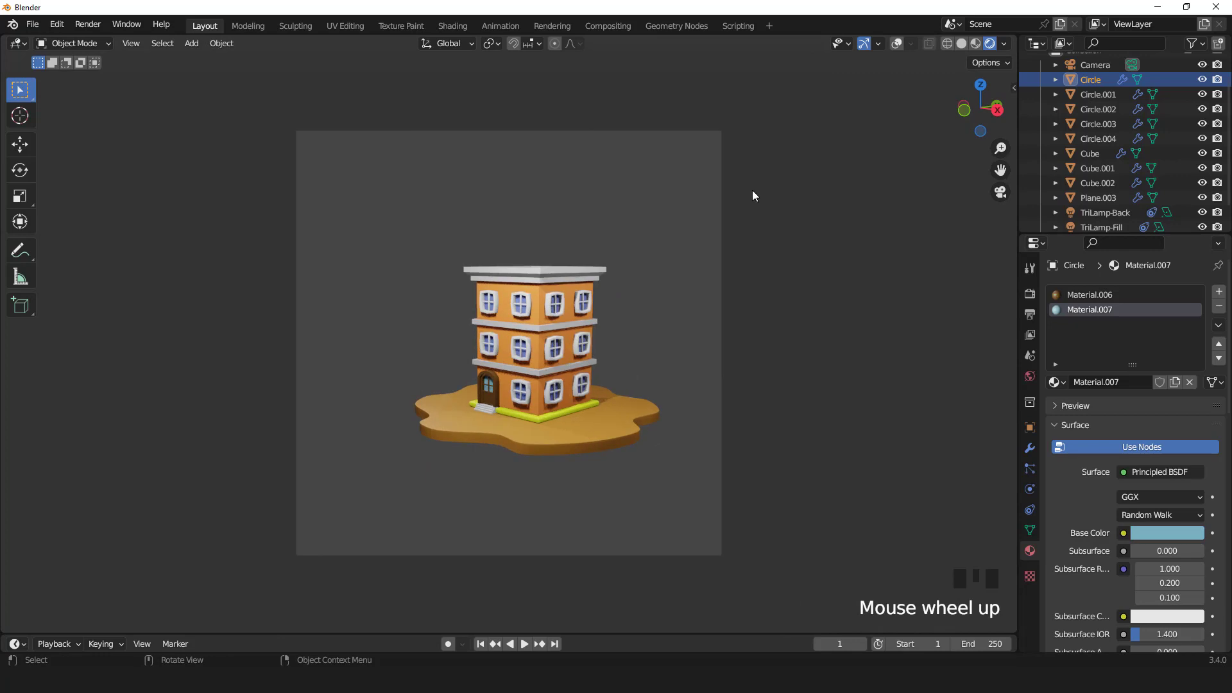
click(756, 171)
key(g)
scroll(738, 218, up, 3)
Step: Set the Look in the scene's color management to High Contrast
click(1030, 294)
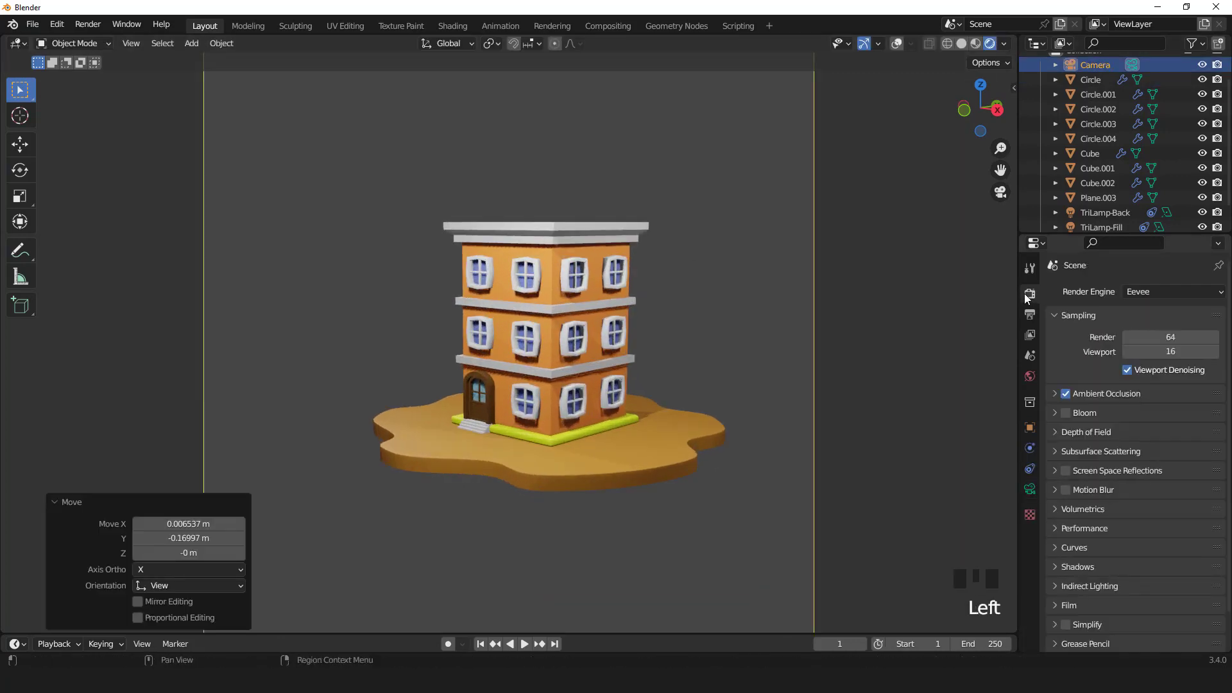
scroll(1057, 644, down, 9)
click(1057, 644)
scroll(1142, 565, down, 6)
click(1143, 567)
click(1078, 503)
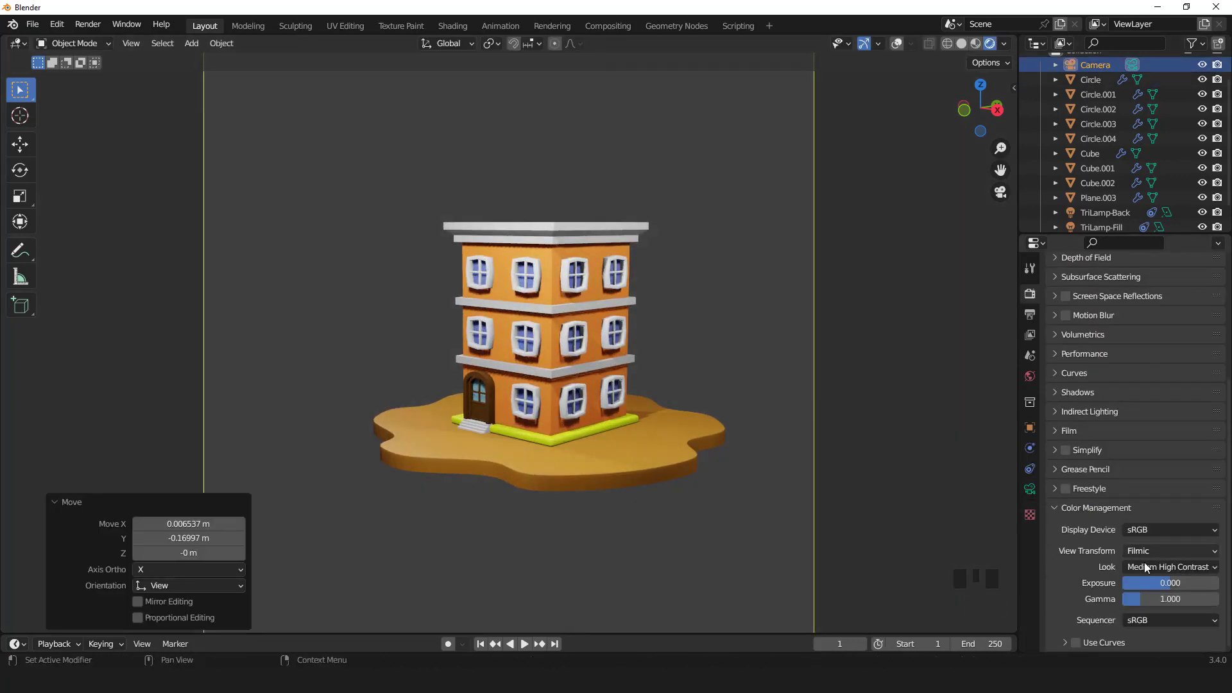
click(1155, 567)
click(1079, 517)
scroll(689, 358, down, 2)
scroll(690, 359, up, 3)
Step: Open the base color of the building's orange wall material
click(629, 325)
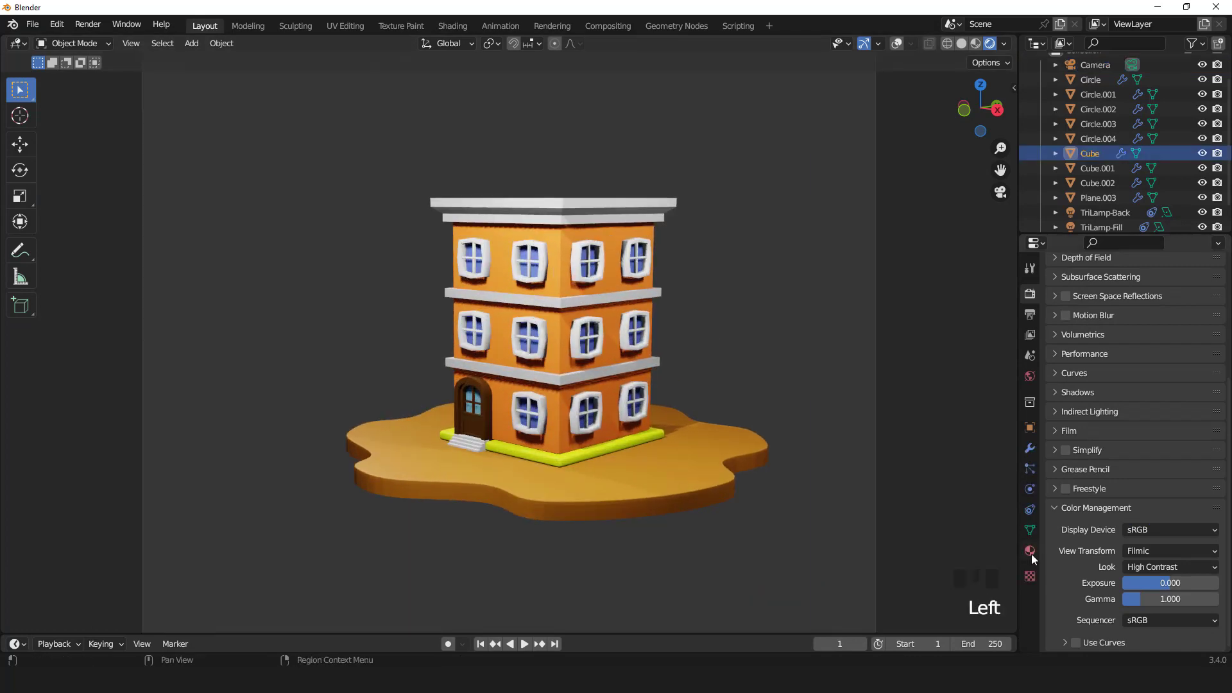
click(1030, 551)
scroll(1121, 349, up, 7)
click(1158, 534)
scroll(813, 369, down, 4)
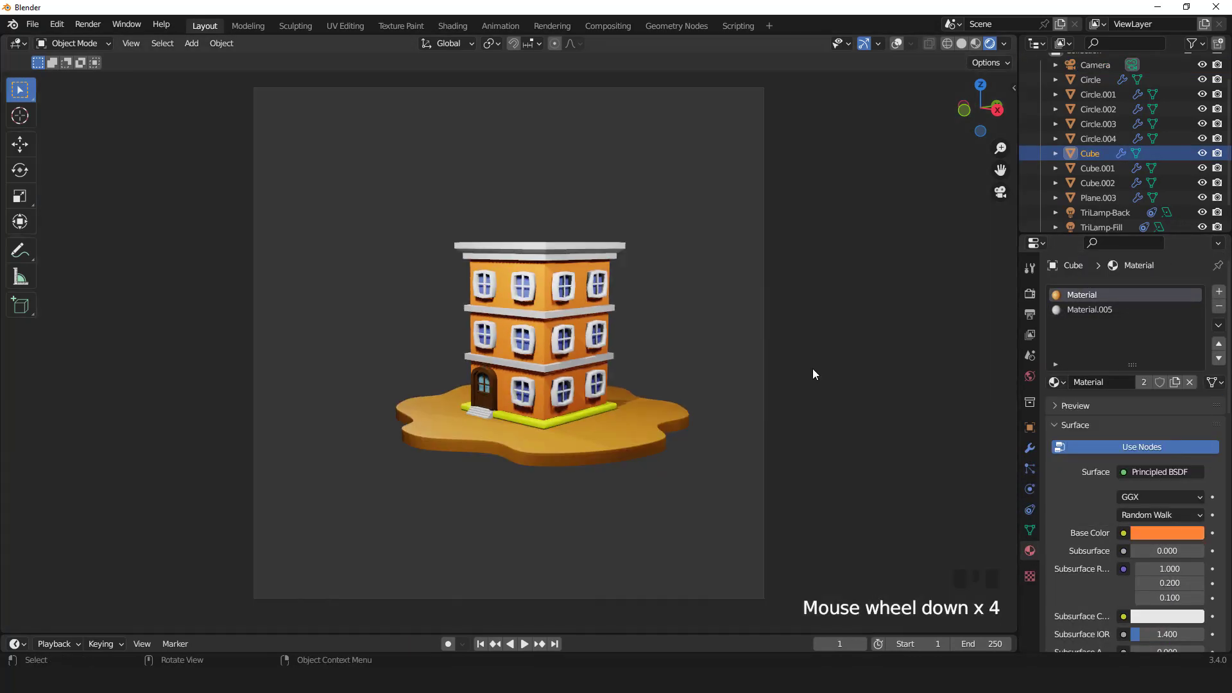
Step: Set the world background color to a muted brown with hue 0.072, saturation 0.643 and value 0.173
click(1029, 376)
click(1158, 388)
click(1193, 231)
drag(1115, 244, 1115, 253)
mouse_move(1192, 241)
mouse_down()
mouse_move(1193, 251)
mouse_move(1193, 235)
mouse_up()
click(1167, 387)
drag(1117, 249, 1116, 246)
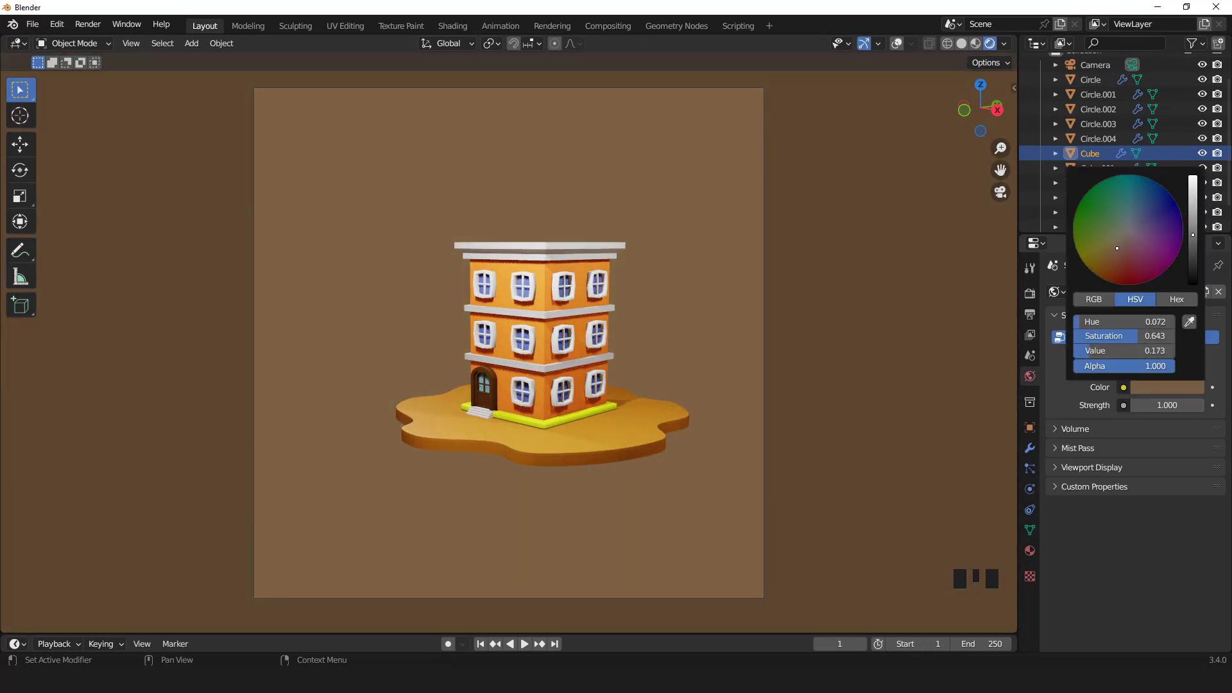
Step: Shift the world background to blue with hue about 0.572, raise its value to 0.324 and set the strength to 0.300
drag(1080, 322, 1134, 322)
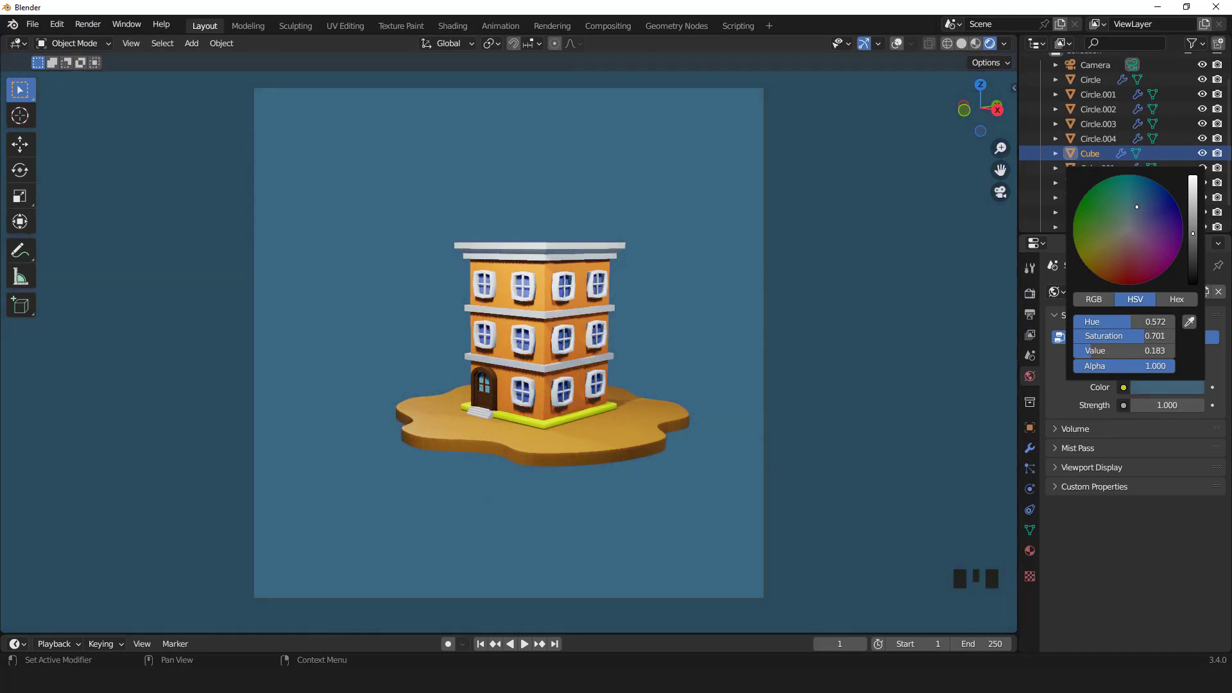
drag(1192, 233, 1193, 218)
click(1133, 406)
click(1134, 406)
click(1133, 406)
click(1134, 407)
click(1134, 407)
click(1134, 406)
click(1134, 406)
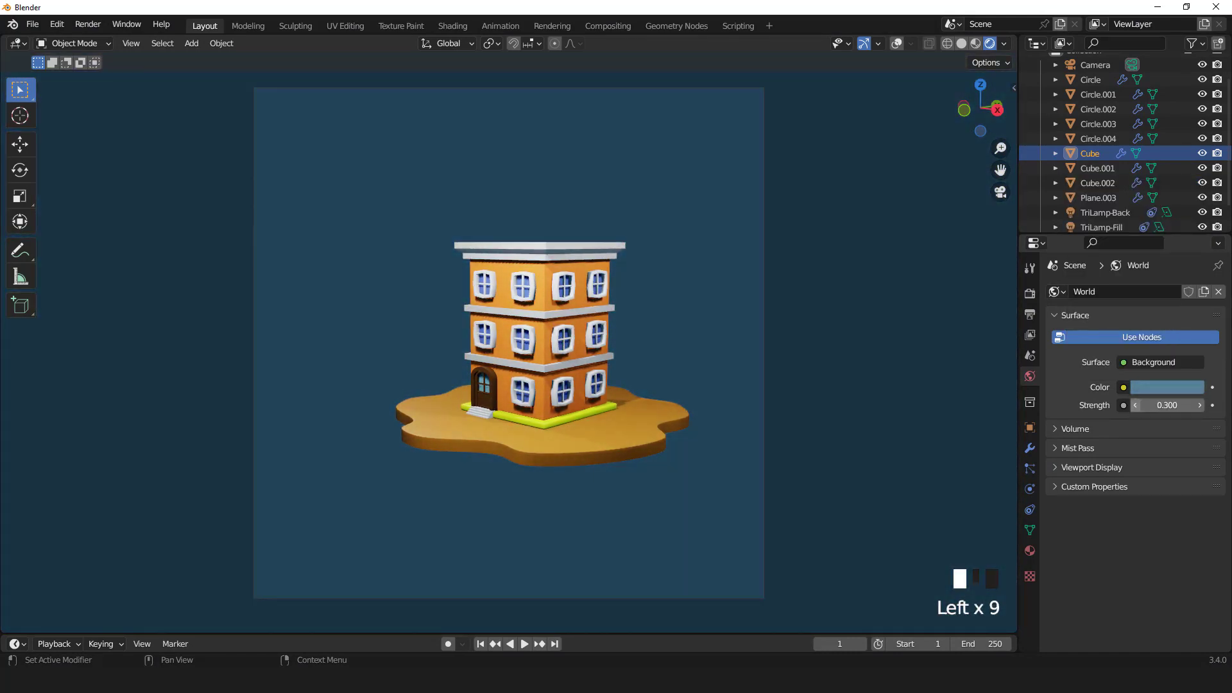
Step: Change the world background color to brown with hue 0.067 and set its strength to 0.200
click(1167, 387)
drag(1133, 321, 1092, 321)
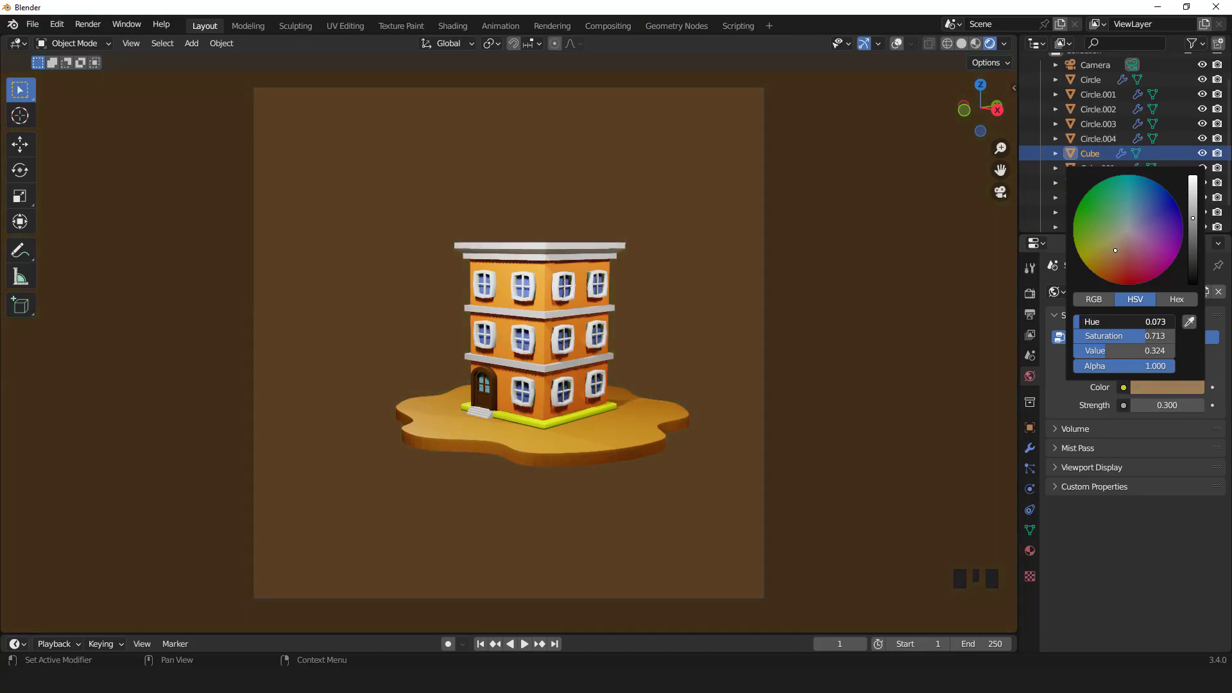
click(1134, 406)
click(1167, 387)
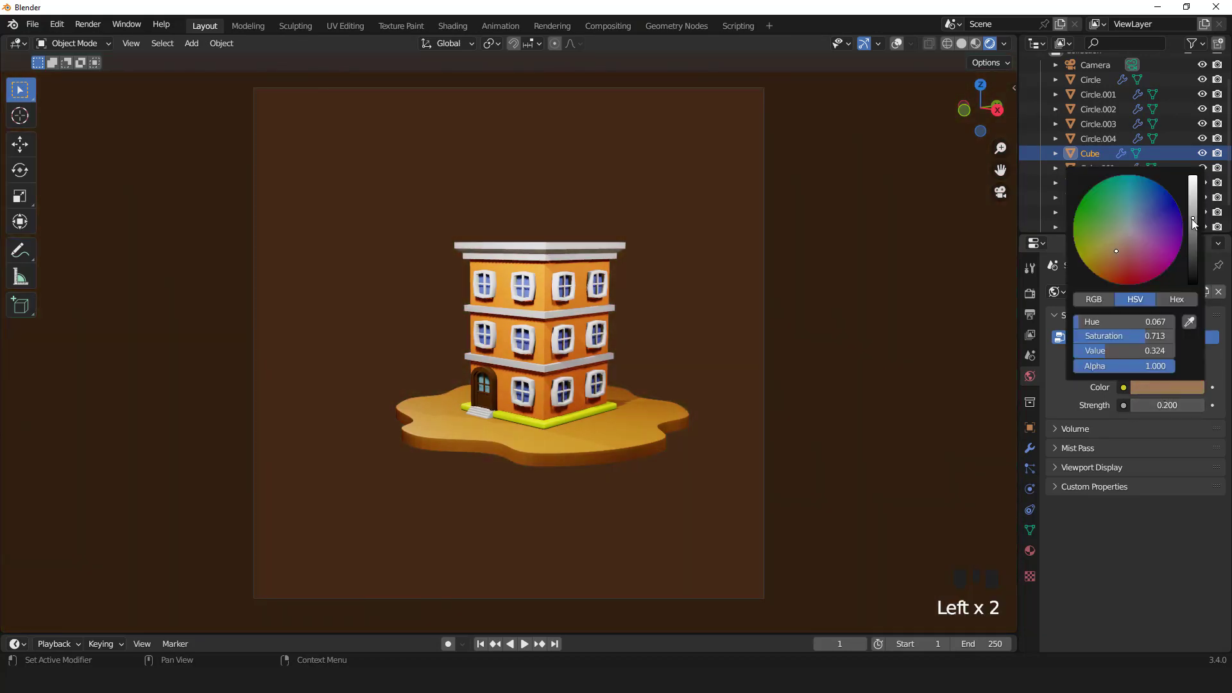